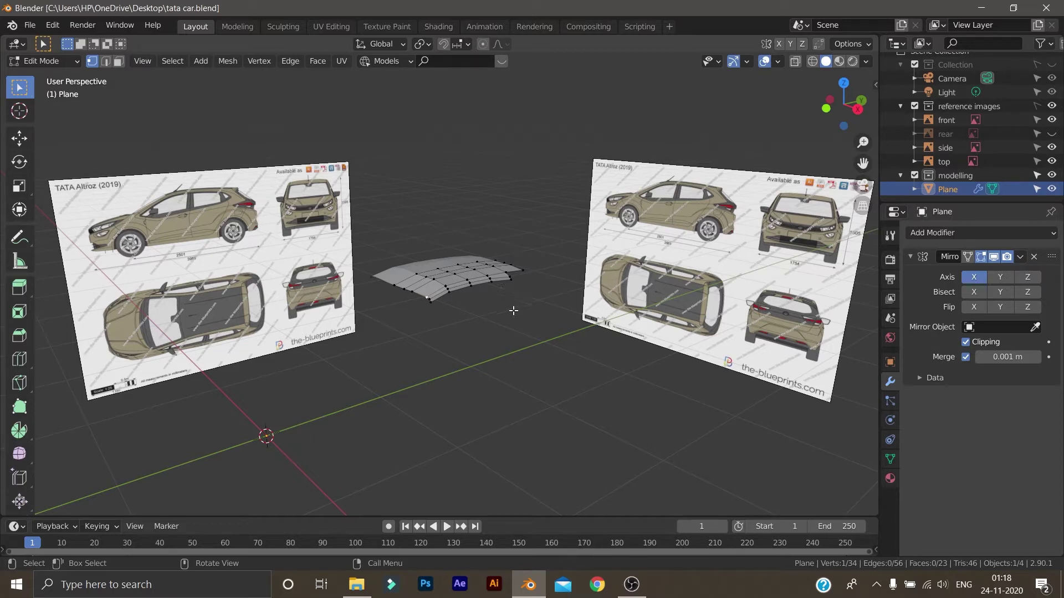
- Extrude the rear end edge of the roof's side strip about 0.14 m backward and downward, above the rear quarter window in the side view
scroll(501, 319, "up", 4)
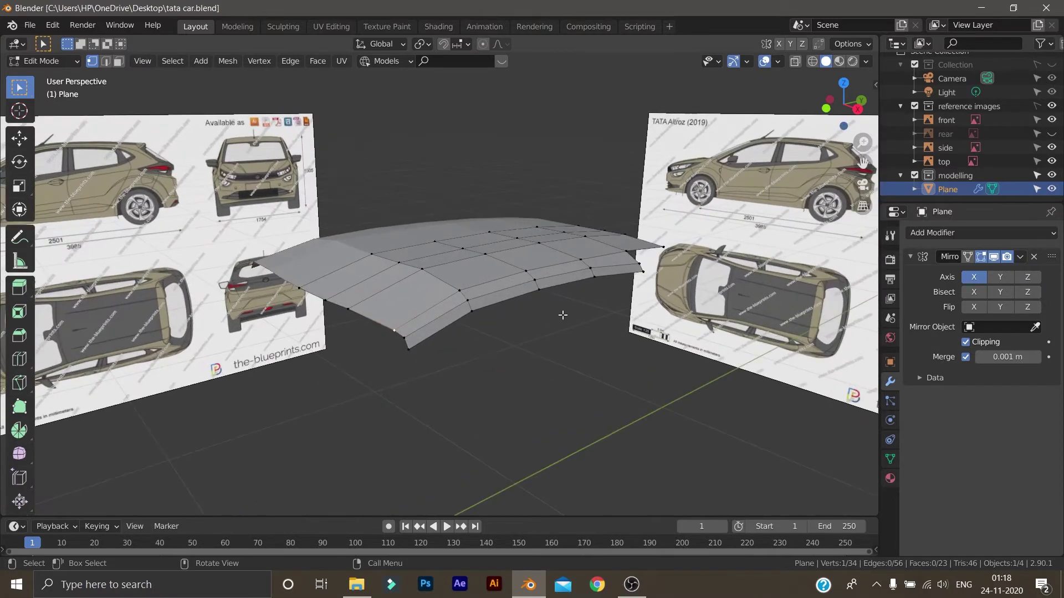
key("KP_1")
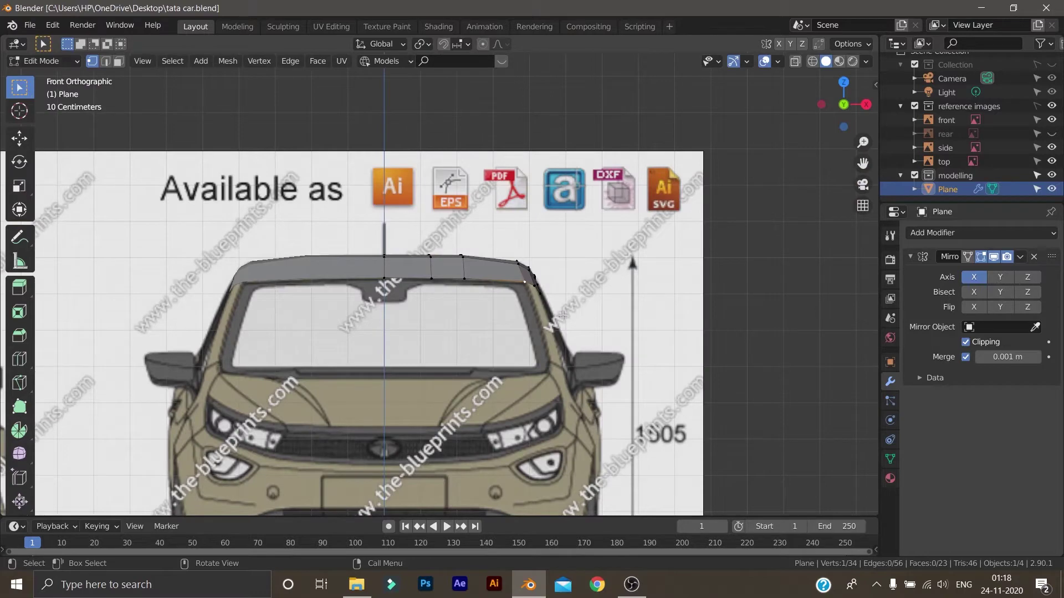
key("KP_3")
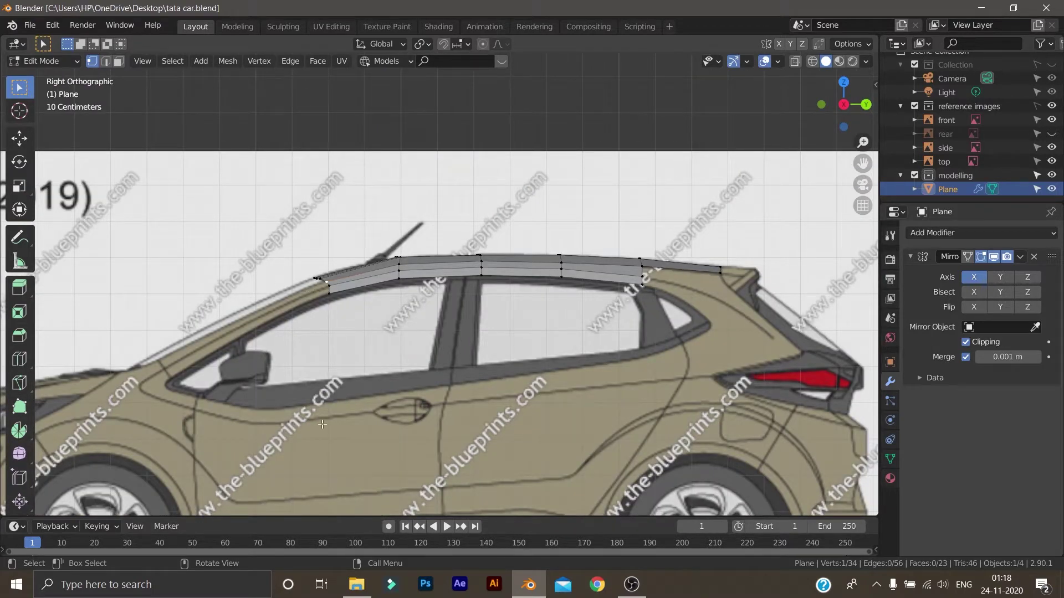
scroll(407, 379, "down", 3)
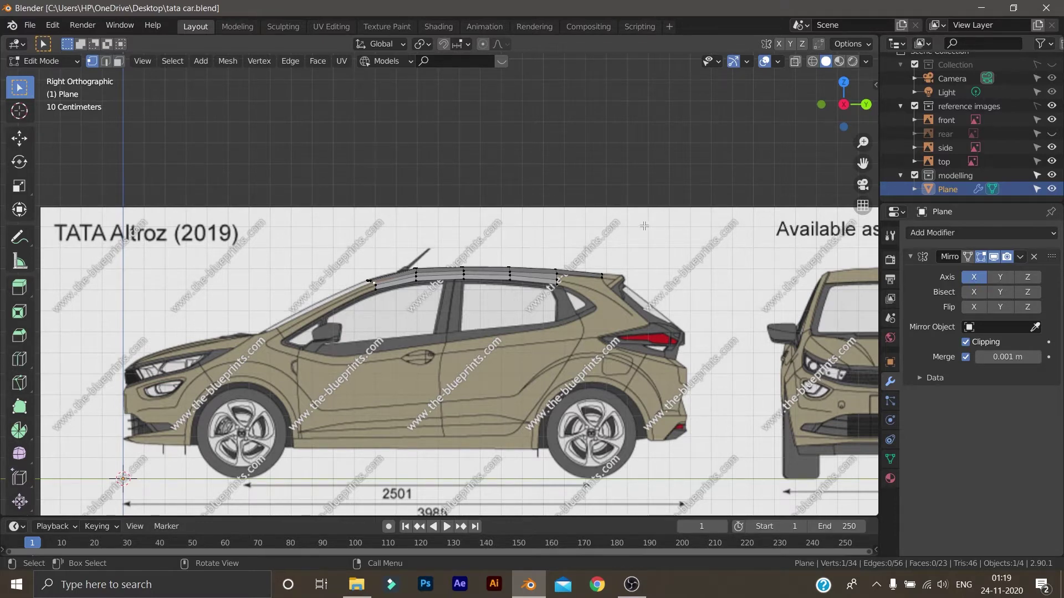
scroll(643, 319, "up", 8)
middle_click_drag(686, 317, 209, 297, "shift")
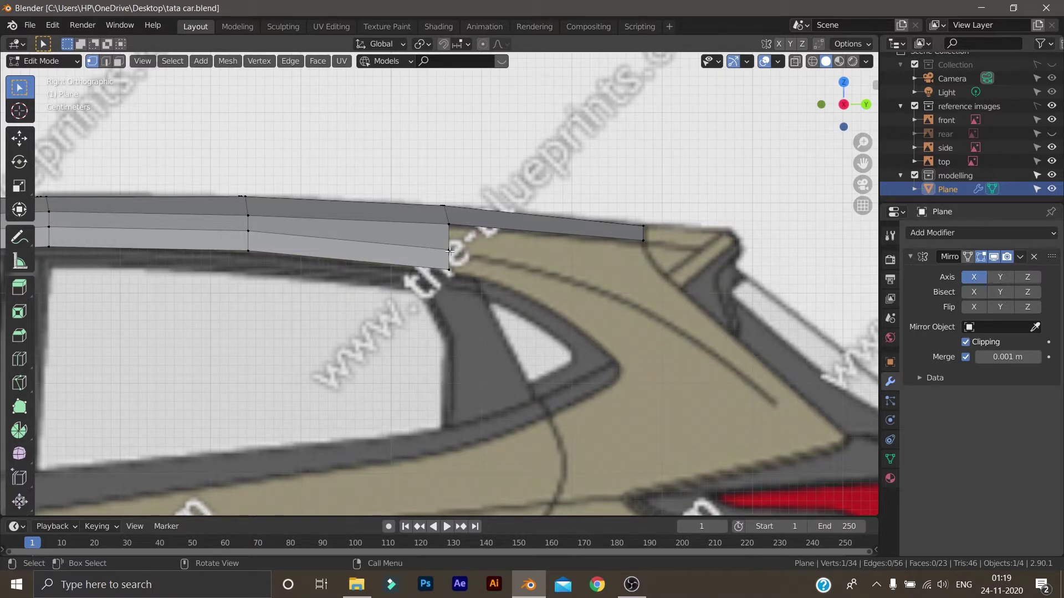
left_click(450, 271, "ctrl")
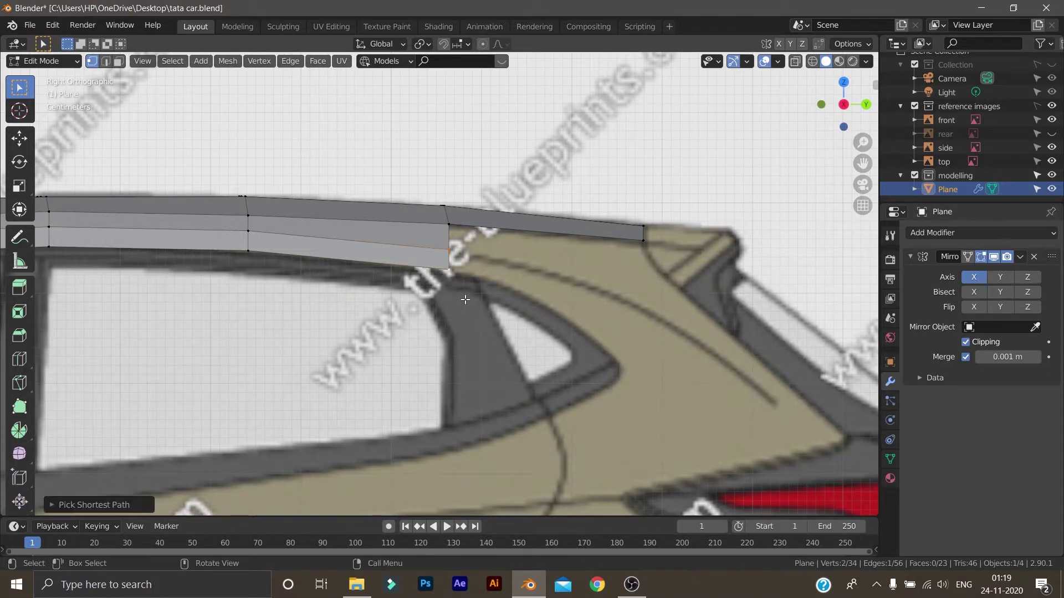
key("e")
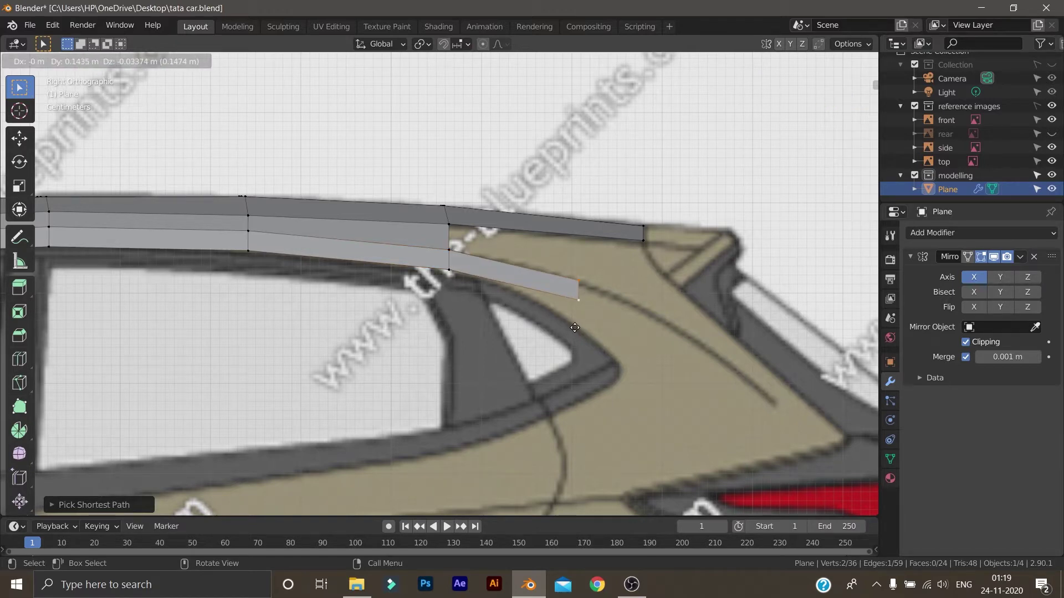
left_click(569, 330)
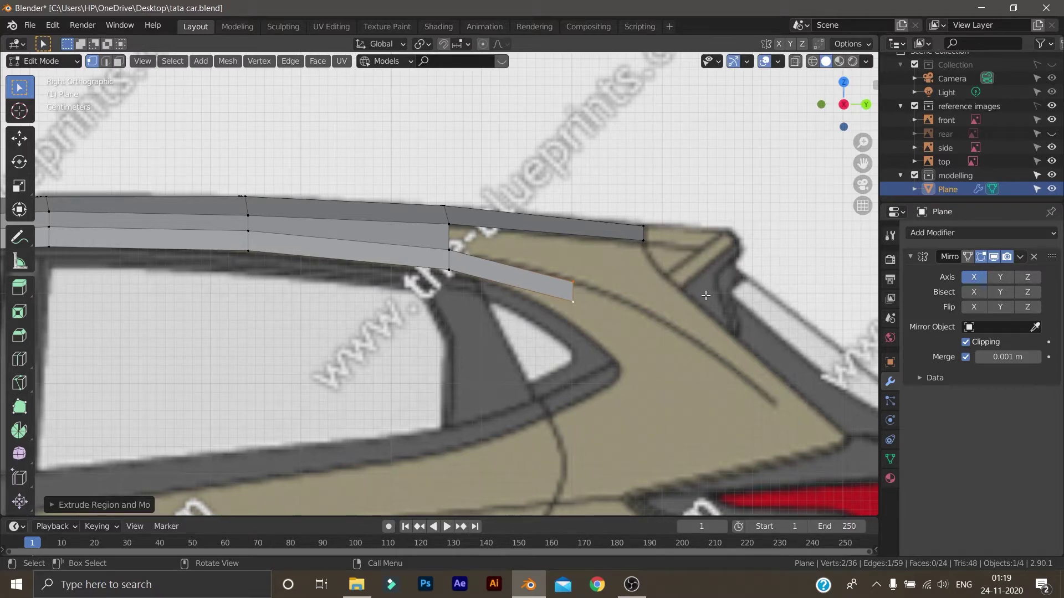
- Rotate and enlarge the extruded end edge to match the slope and width of the body strip in the side blueprint
key("r")
left_click(693, 336)
key("s")
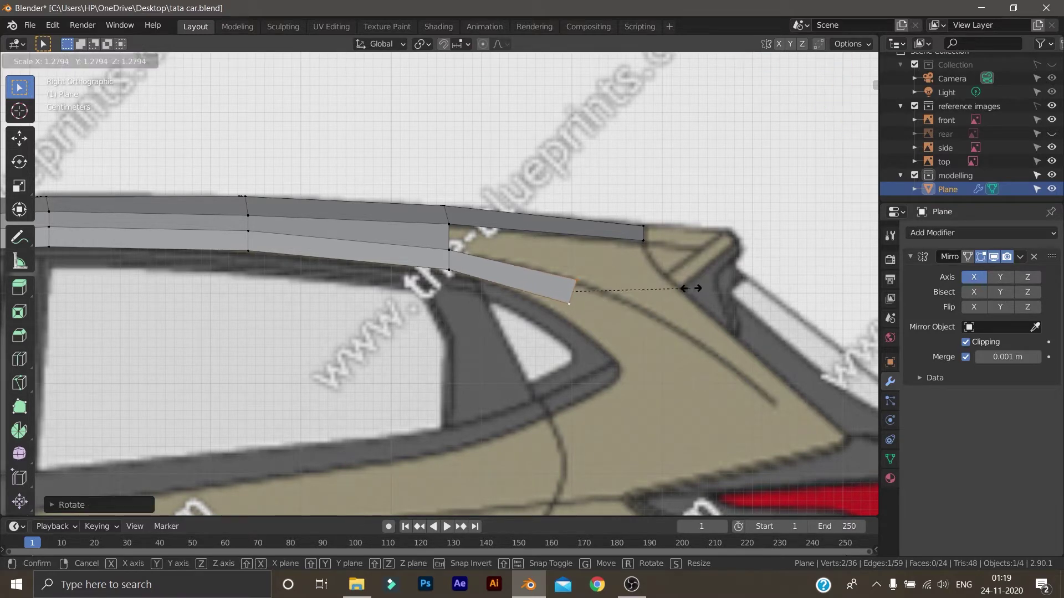
left_click(688, 290)
- Make the mesh see-through and move the strip's two end vertices onto the body line and the quarter window outline
key("alt+z")
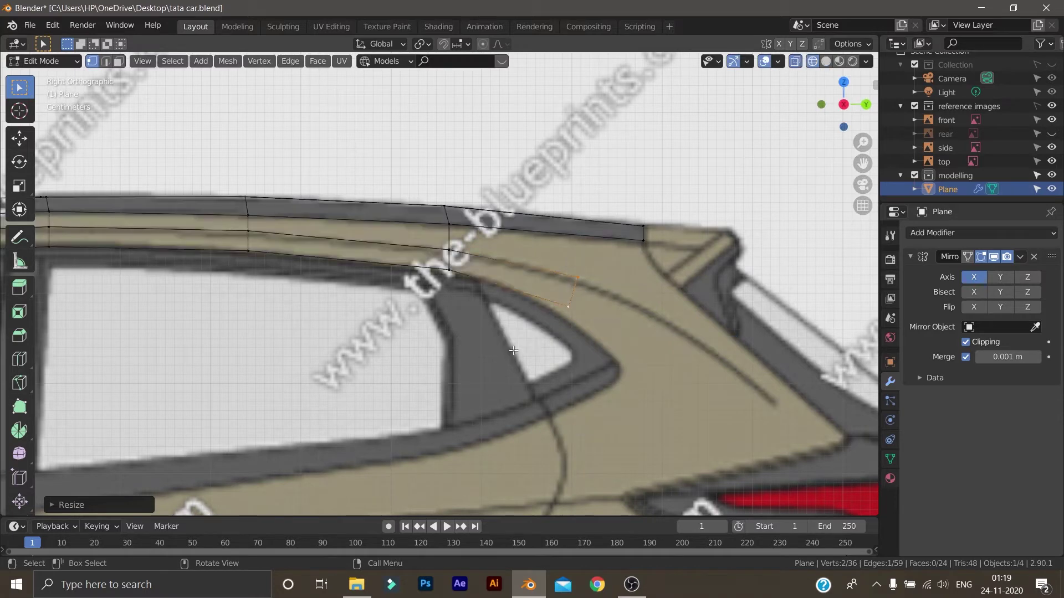
left_click(566, 306)
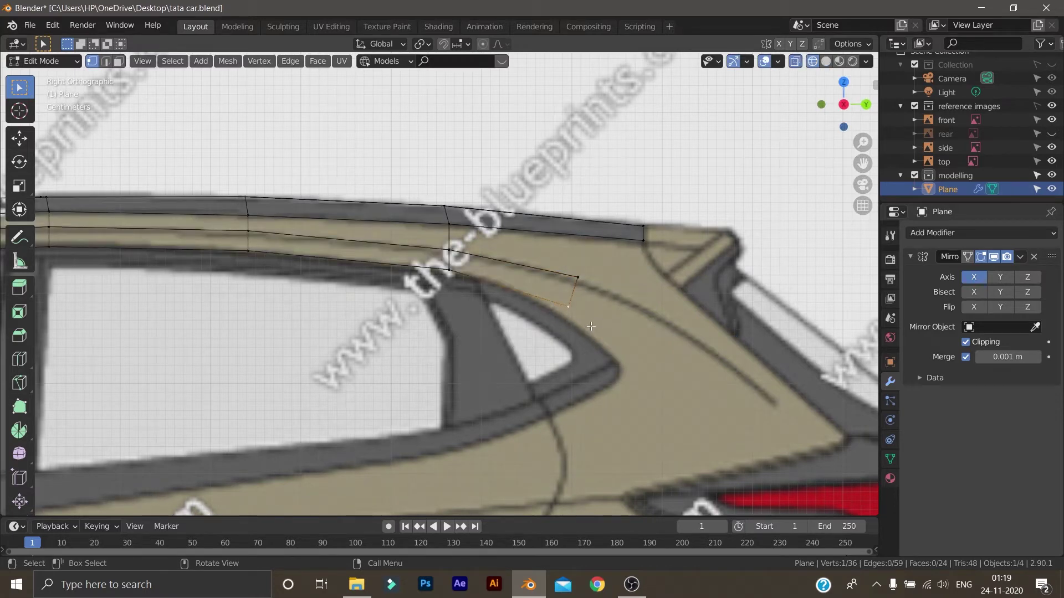
key("g")
left_click(584, 334)
left_click(578, 285)
key("g")
left_click(578, 287)
- Fill the gap between the roof's rear corner and the extruded side strip with a four-sided face
left_click(642, 240, "shift")
left_click(448, 225, "shift")
left_click(448, 250, "shift")
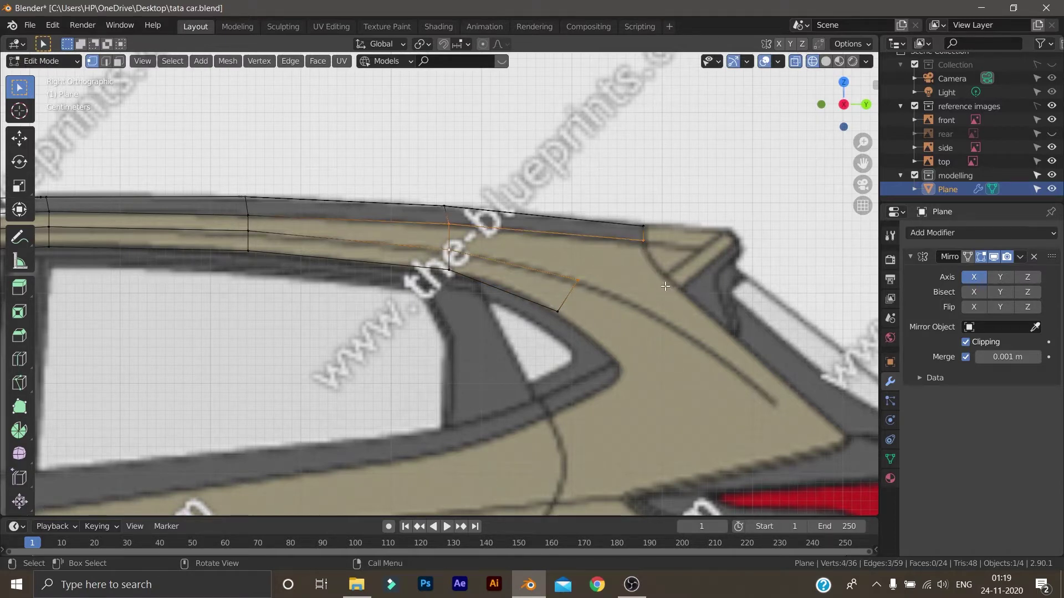
key("f")
left_click(637, 290)
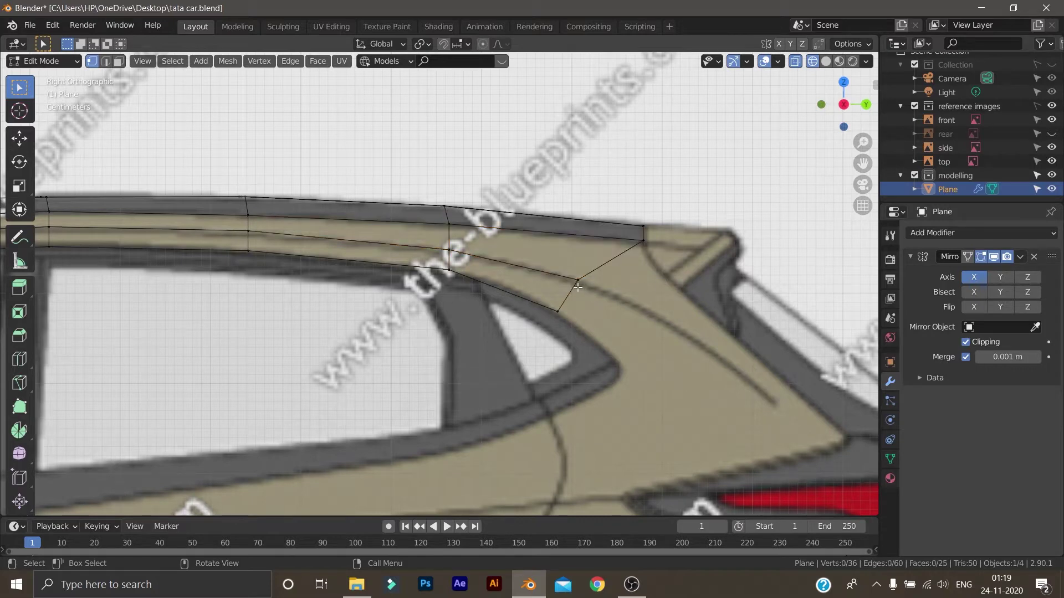
- Add a centred loop cut across the rear roof section and raise its lowest vertex onto the quarter window outline
key("ctrl+r")
left_click(503, 265)
right_click(503, 277)
left_click(503, 291)
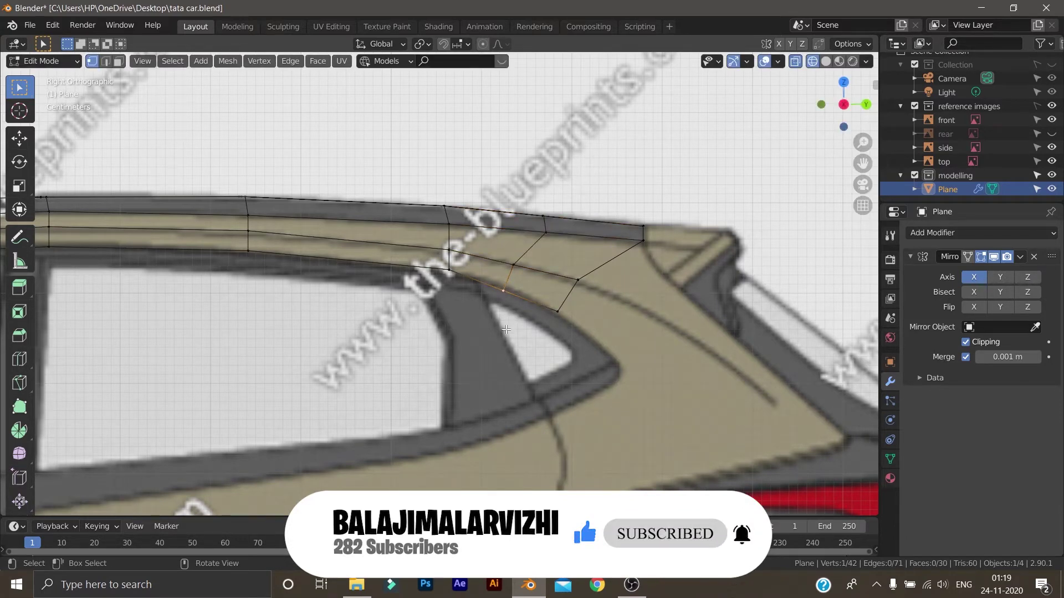
key("g")
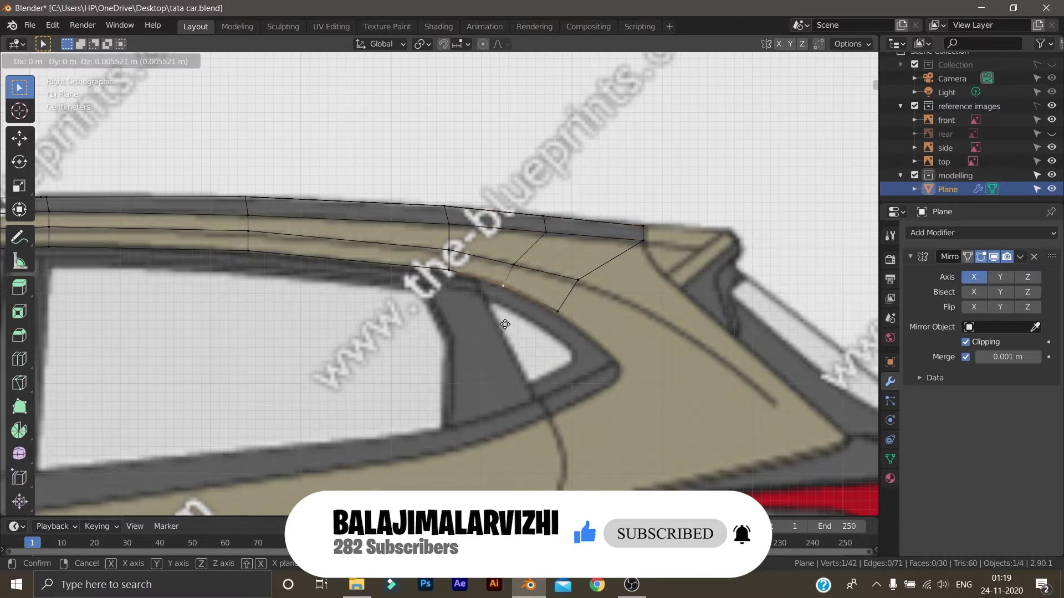
left_click(505, 324)
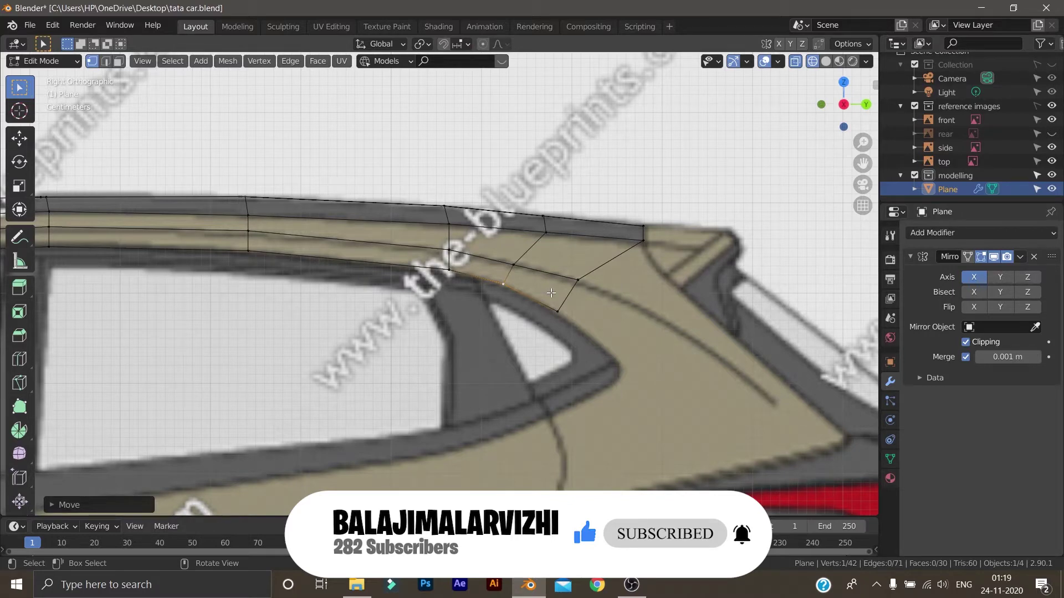
- In the top view, shift the side strip's two outer vertices beside the quarter window outward to the blueprint's window edge
key("KP_7")
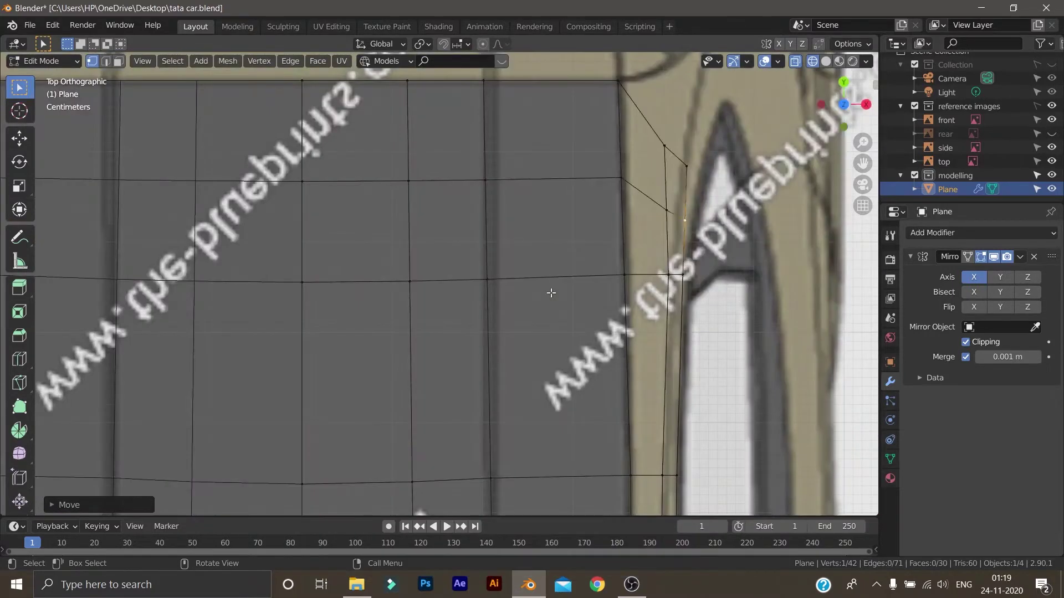
left_click(683, 226)
key("g")
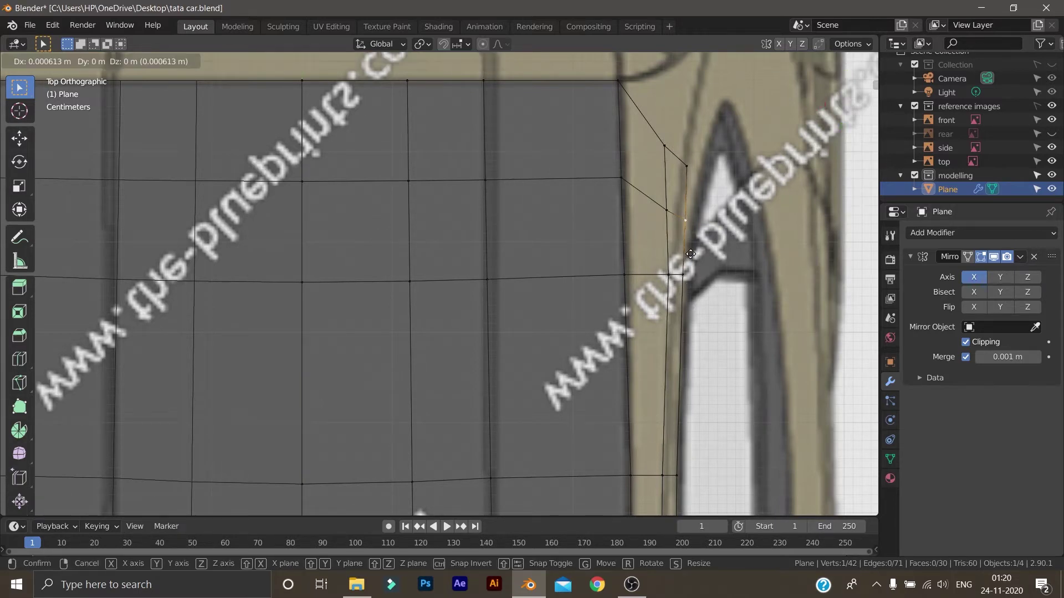
left_click(688, 256)
left_click(682, 279)
key("g")
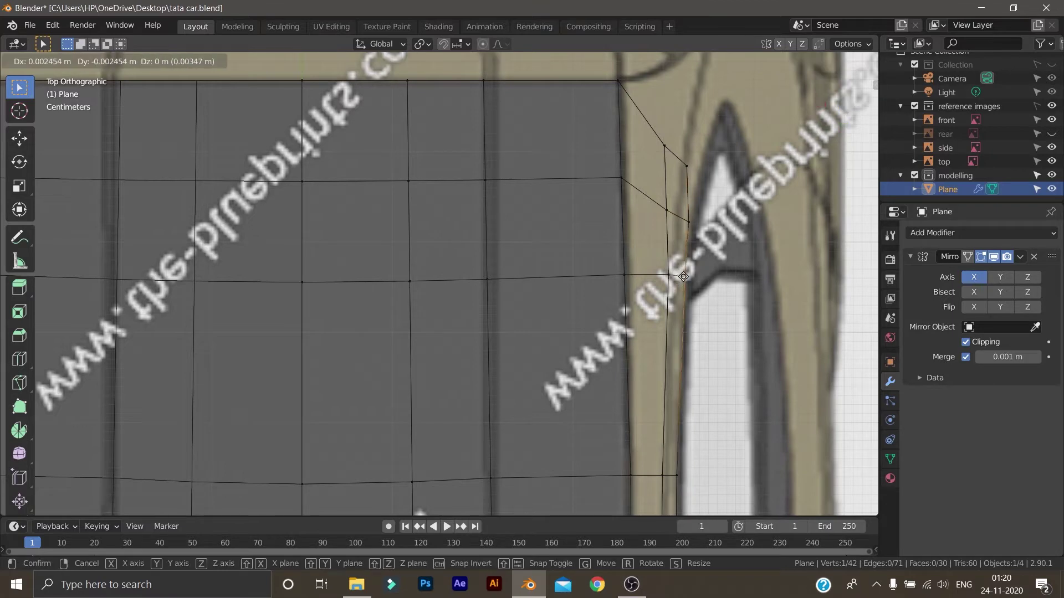
left_click(679, 235)
- Nudge two vertices on the side strip's inner line outward to follow the body line in the top blueprint
key("g")
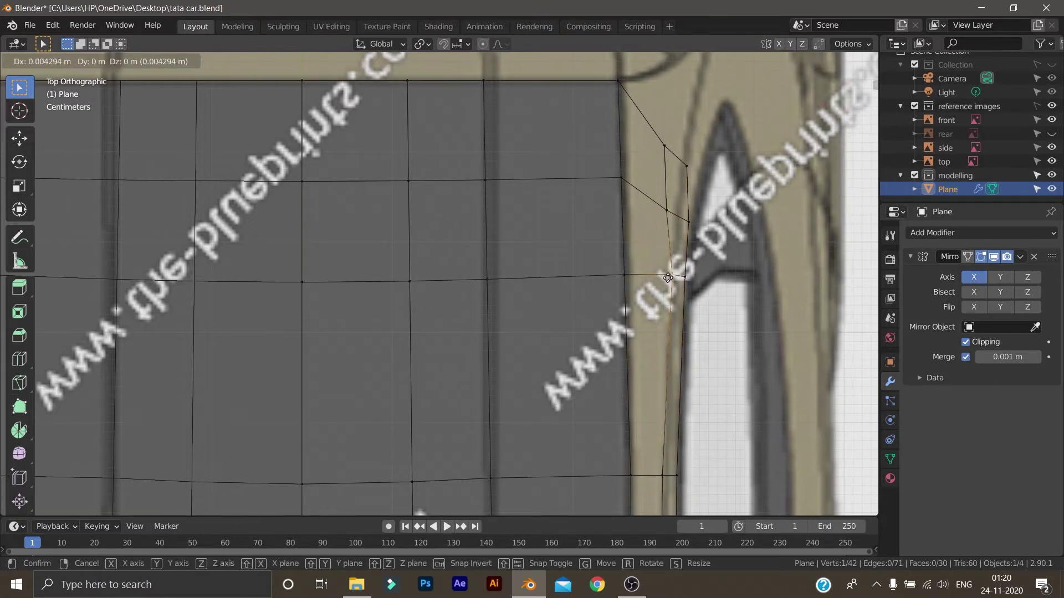
left_click(660, 277)
left_click(660, 472)
key("g")
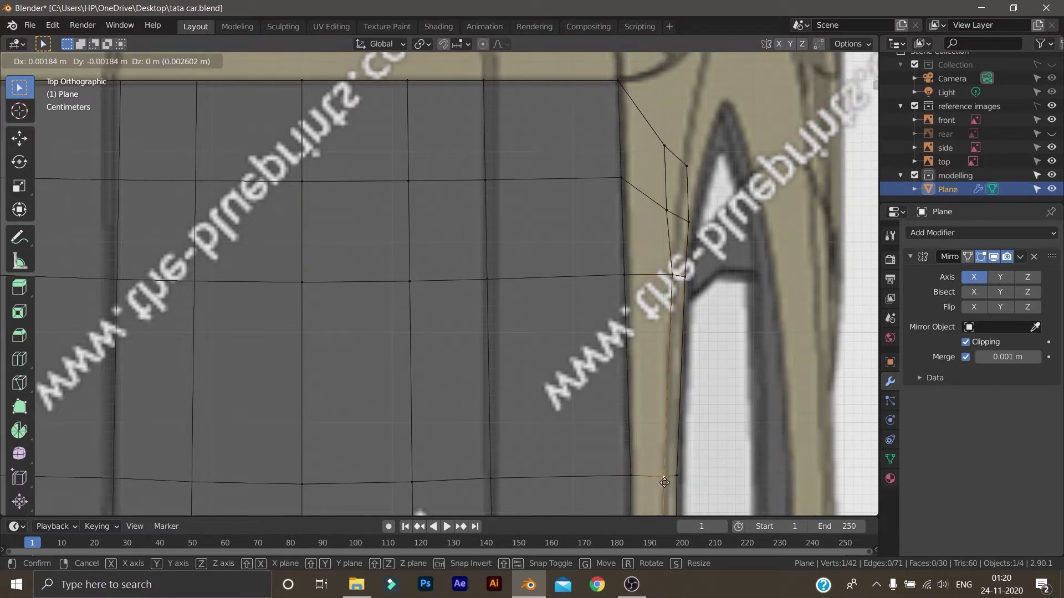
left_click(664, 480)
- Move the new loop's inner vertex and the strip's inner and outer rear vertices outward along the body lines in the top view
left_click(667, 214)
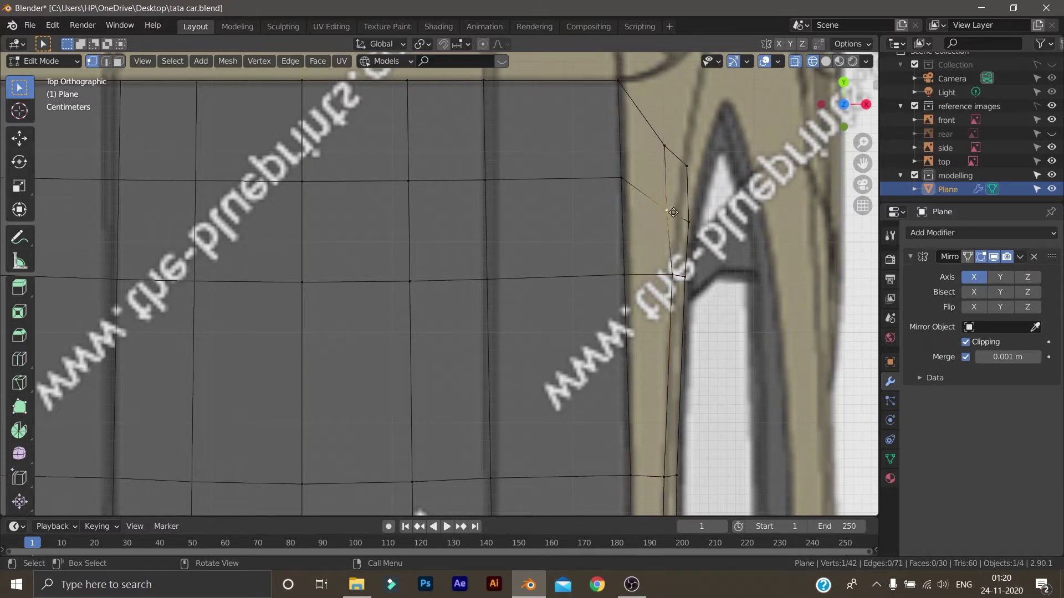
key("g")
left_click(680, 216)
left_click(667, 149)
key("g")
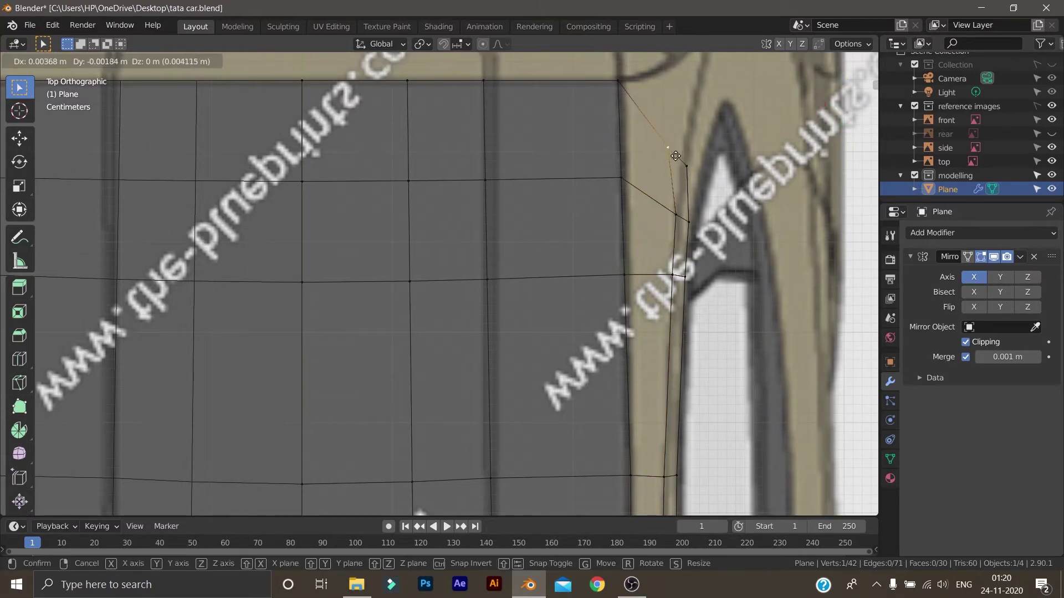
left_click(685, 161)
left_click(690, 170)
key("g")
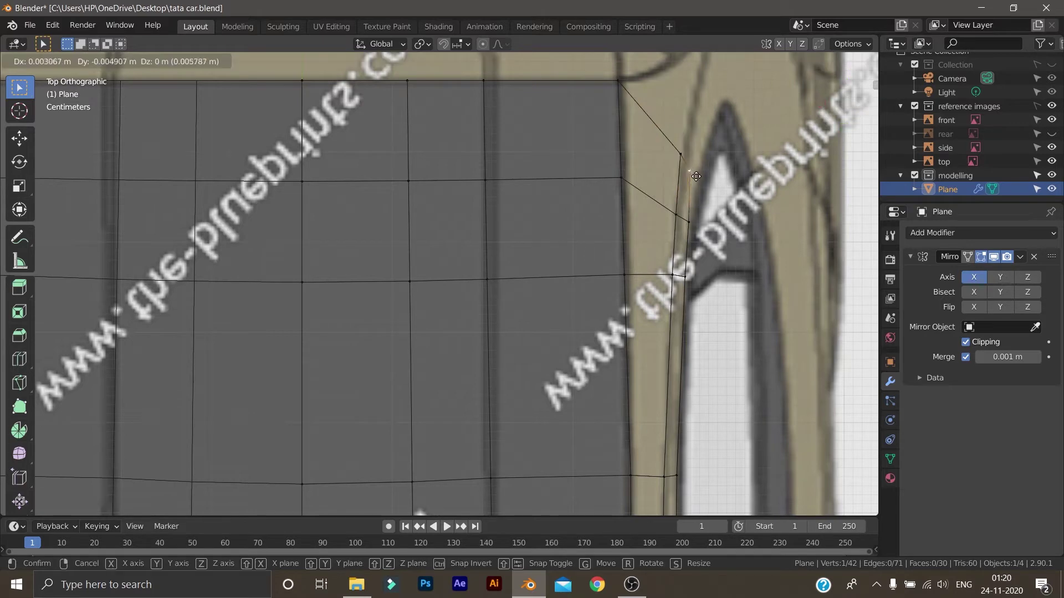
left_click(700, 179)
- Check the strip in the front and top views, and reposition its lower rear vertex against the quarter window in the side view
scroll(700, 179, "down", 6)
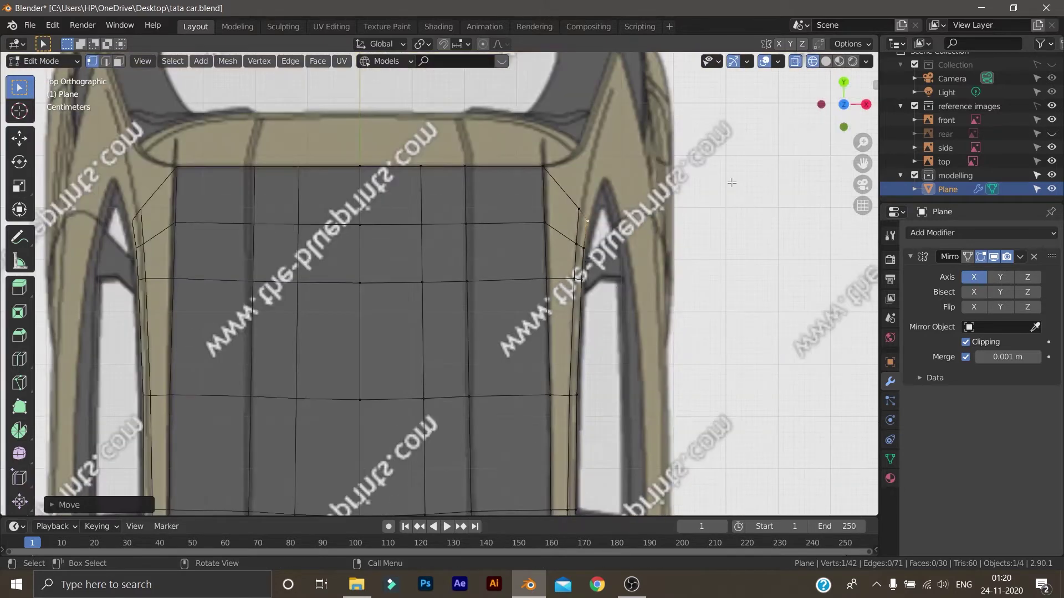
key("KP_1")
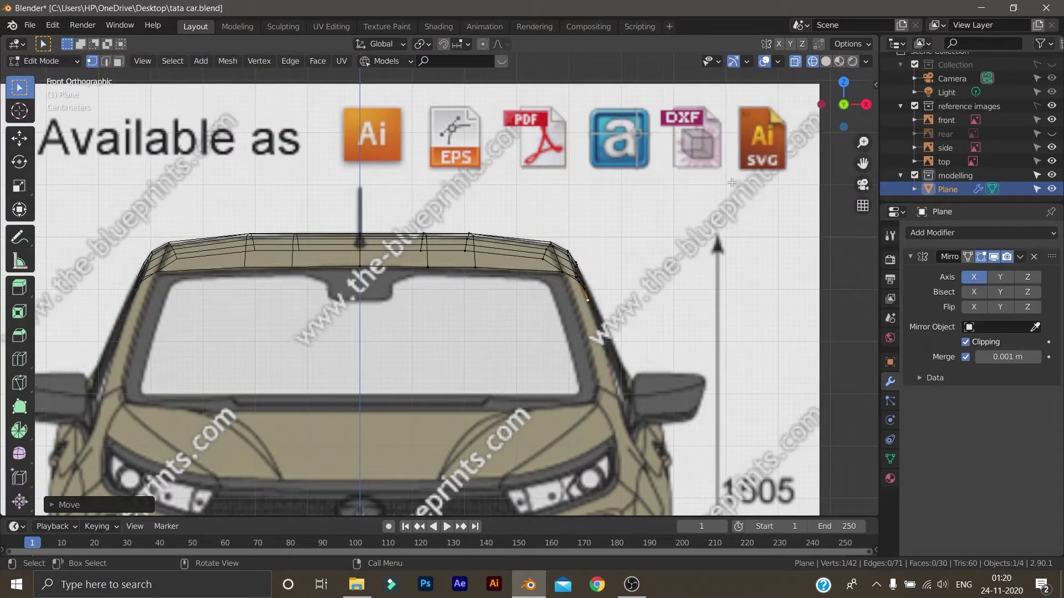
key("KP_7")
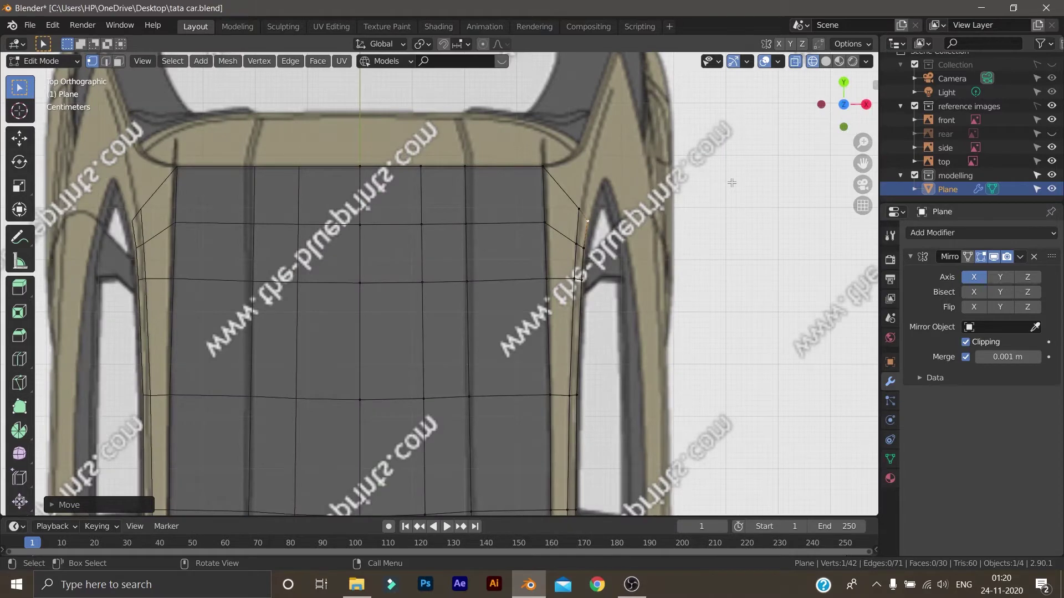
key("KP_3")
scroll(555, 300, "up", 3)
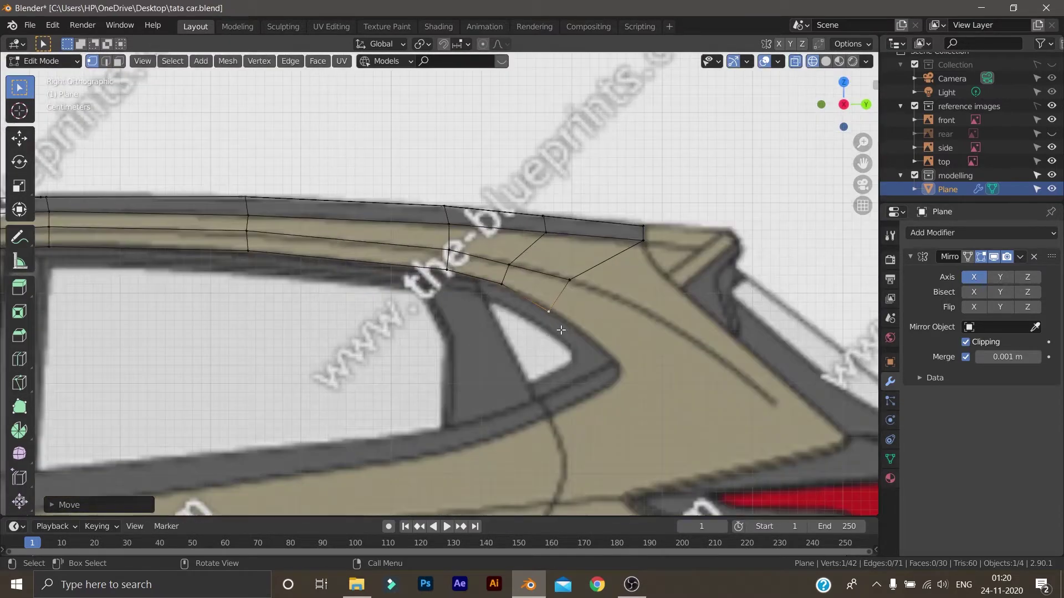
key("g")
left_click(572, 338)
- Select the strip's rear edge up to the roof corner and extrude it about 0.08 m rearward and slightly outward in the top view
scroll(580, 286, "down", 3)
key("KP_7")
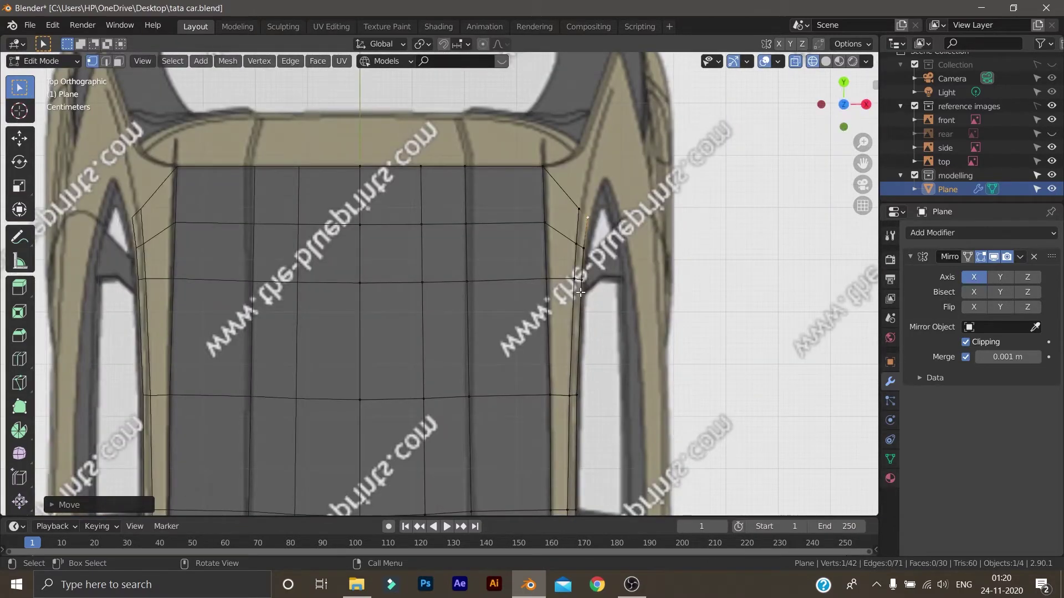
key("KP_3")
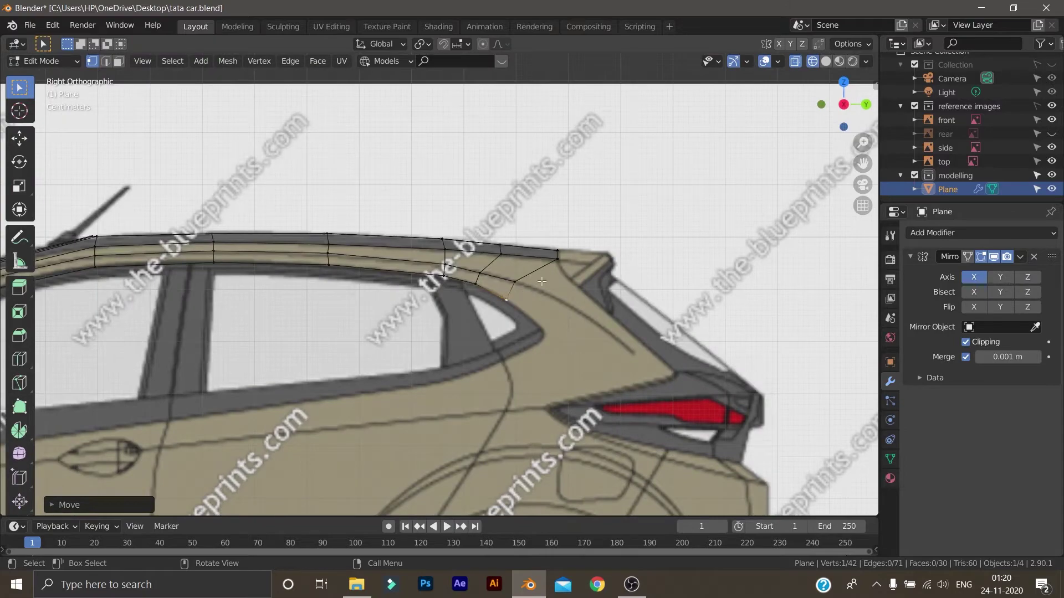
left_click(558, 259, "ctrl")
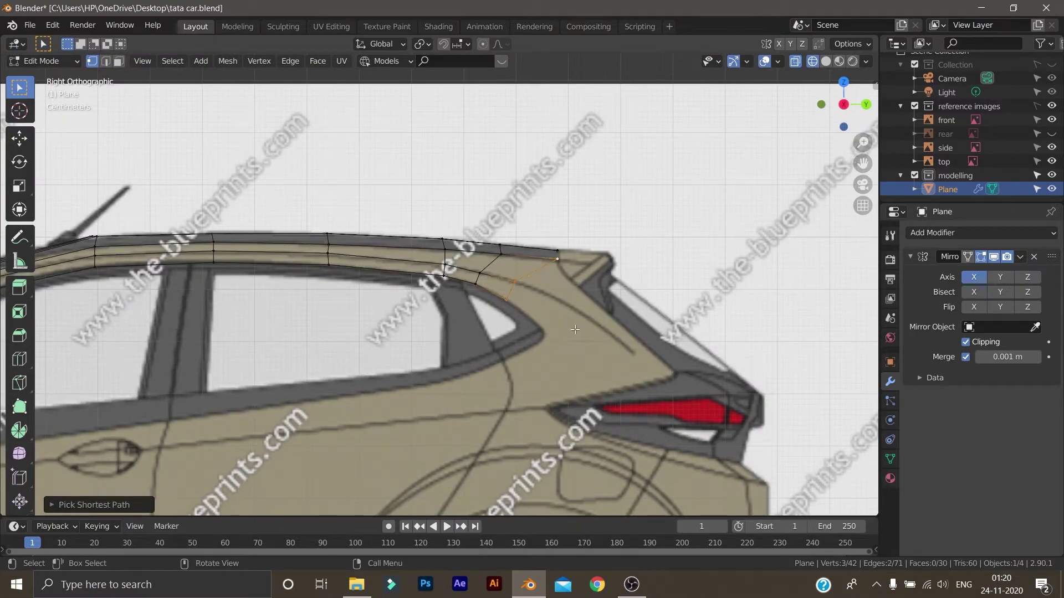
key("KP_7")
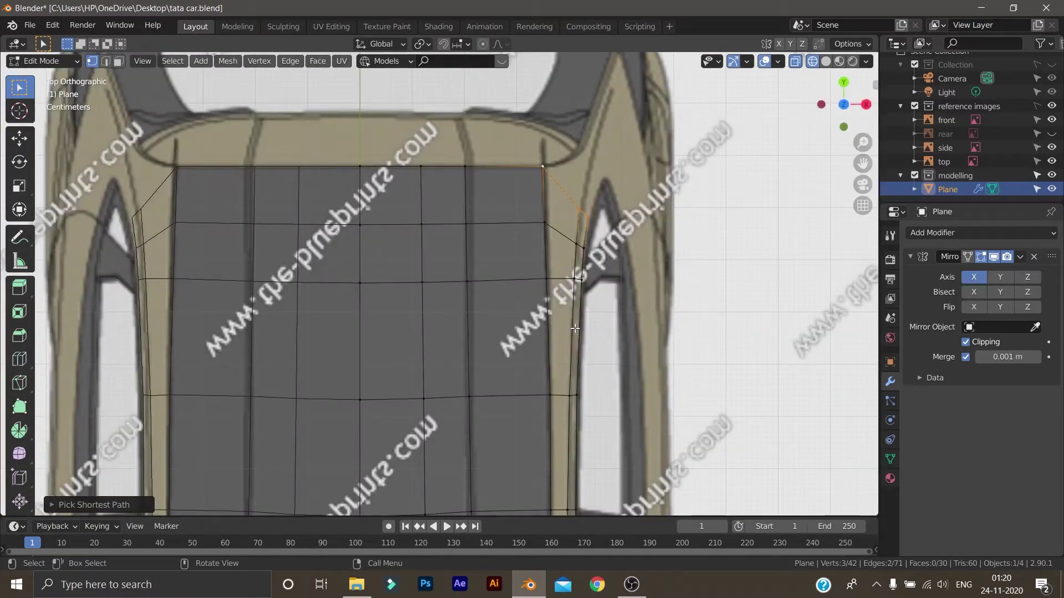
key("e")
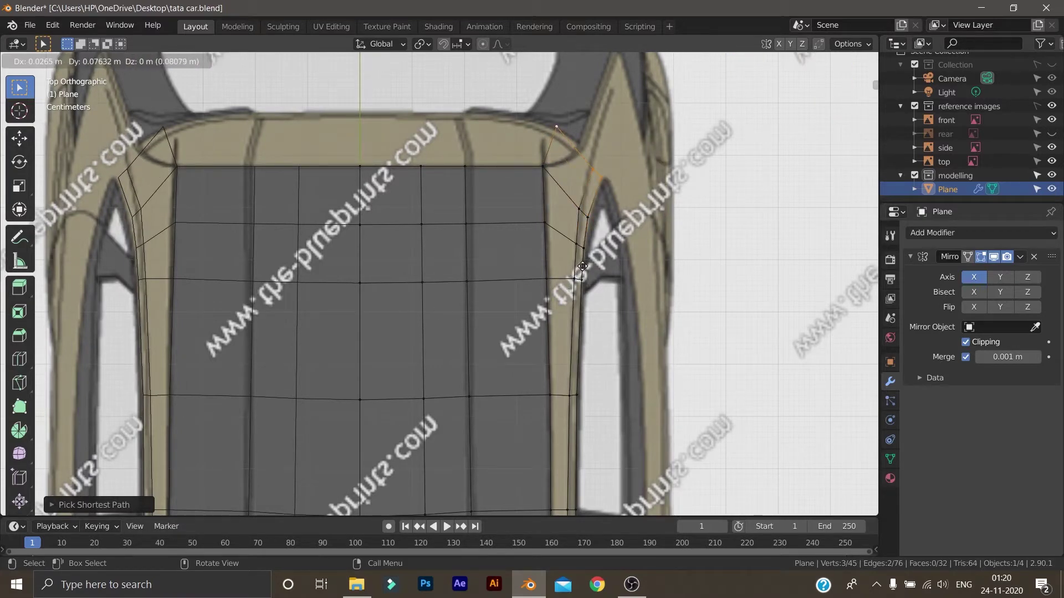
left_click(582, 267)
- Move the extruded edge's middle vertex onto the pillar line and its inner vertex about 0.07 m outward and forward to the roof corner in the top view
left_click(598, 208)
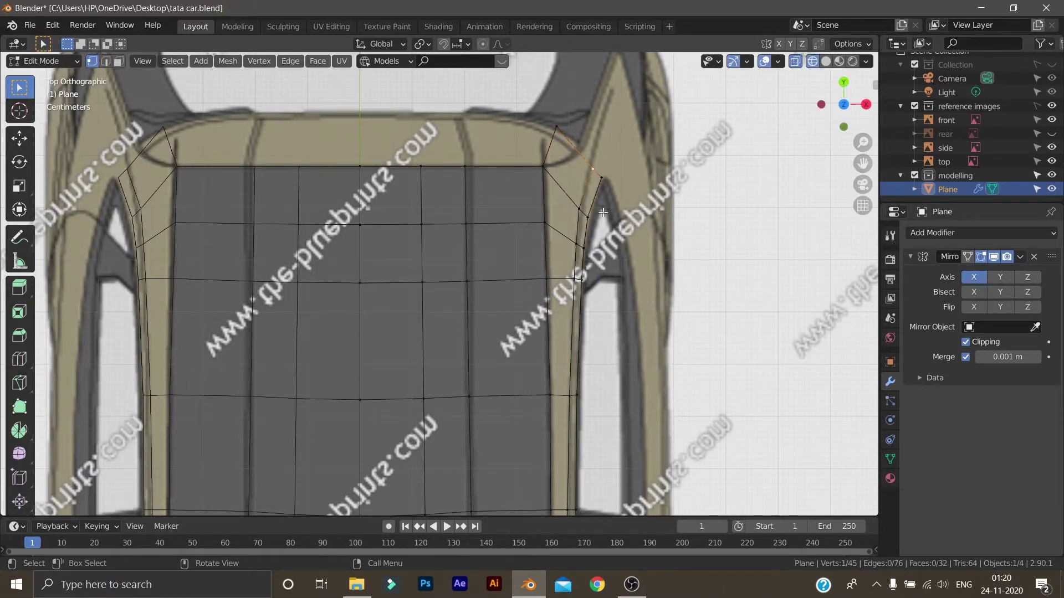
key("g")
left_click(601, 207)
left_click(562, 128)
key("g")
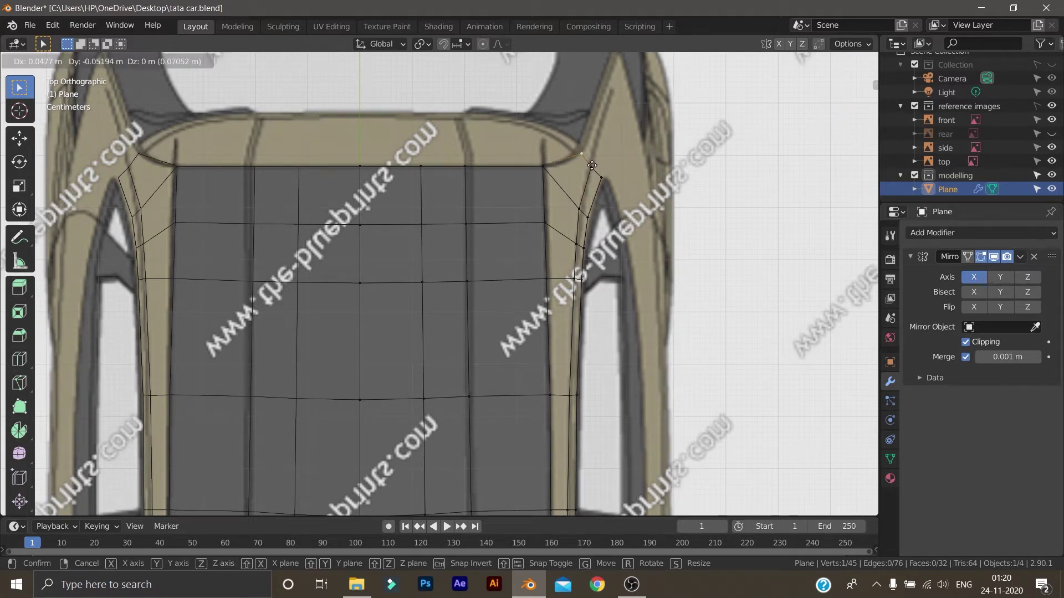
left_click(592, 165)
- Add a loop cut across the extruded strip and move its inner vertex about 0.01 m onto the curved roof corner line
key("ctrl")
key("ctrl+r")
left_click(564, 161)
left_click(564, 161)
left_click(562, 160)
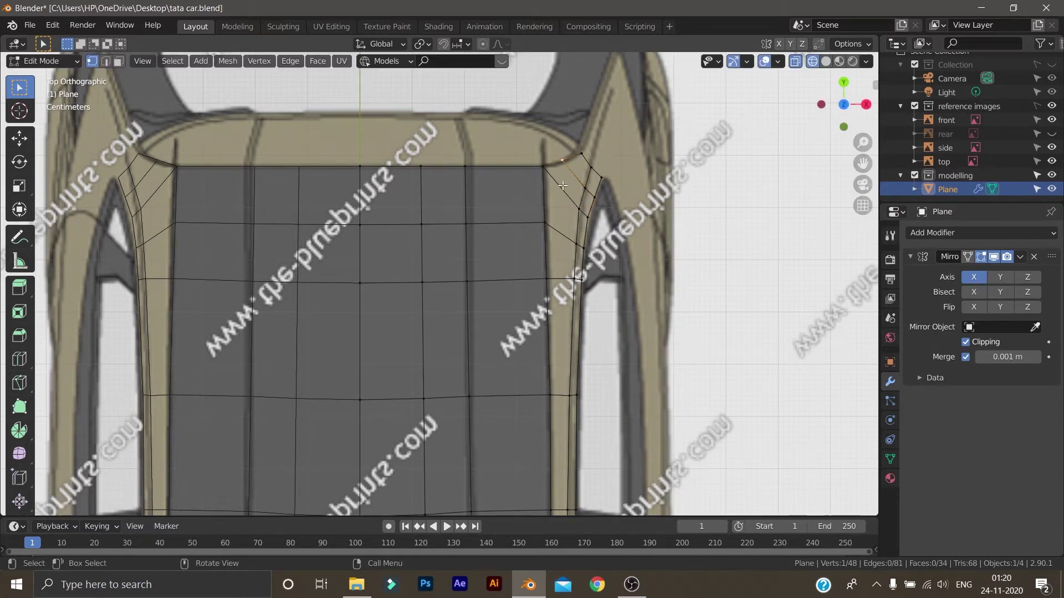
key("g")
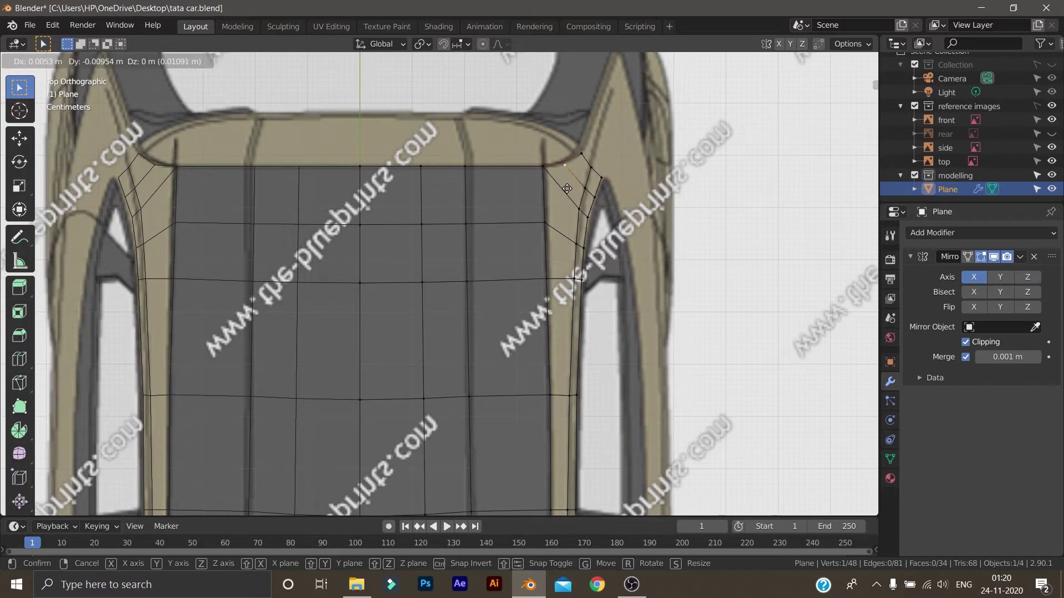
left_click(567, 189)
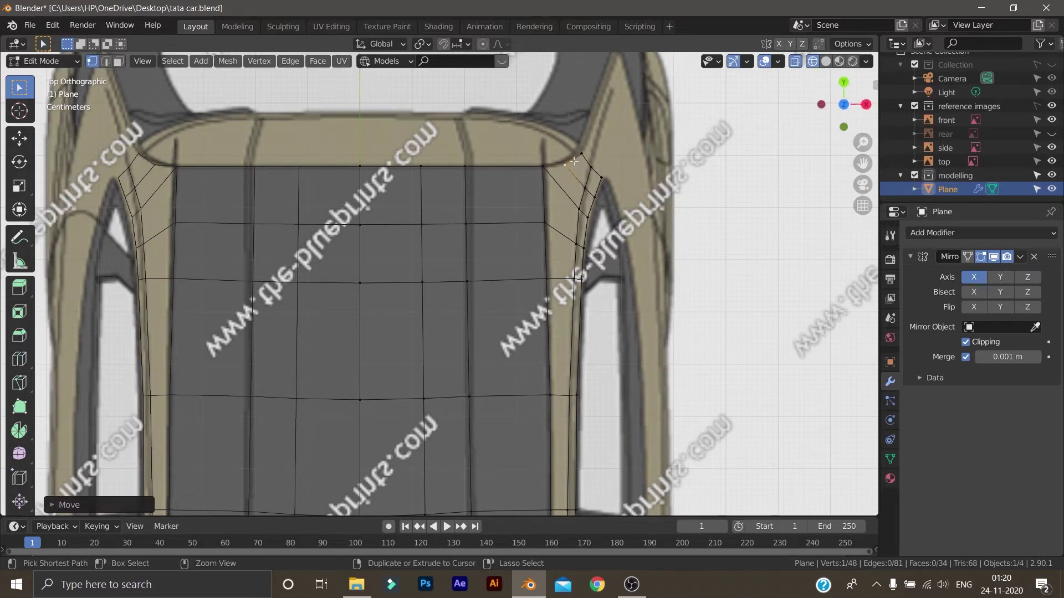
- Select the new loop across the strip and edge-slide it forward by a factor of about 0.225
left_click(595, 197, "ctrl")
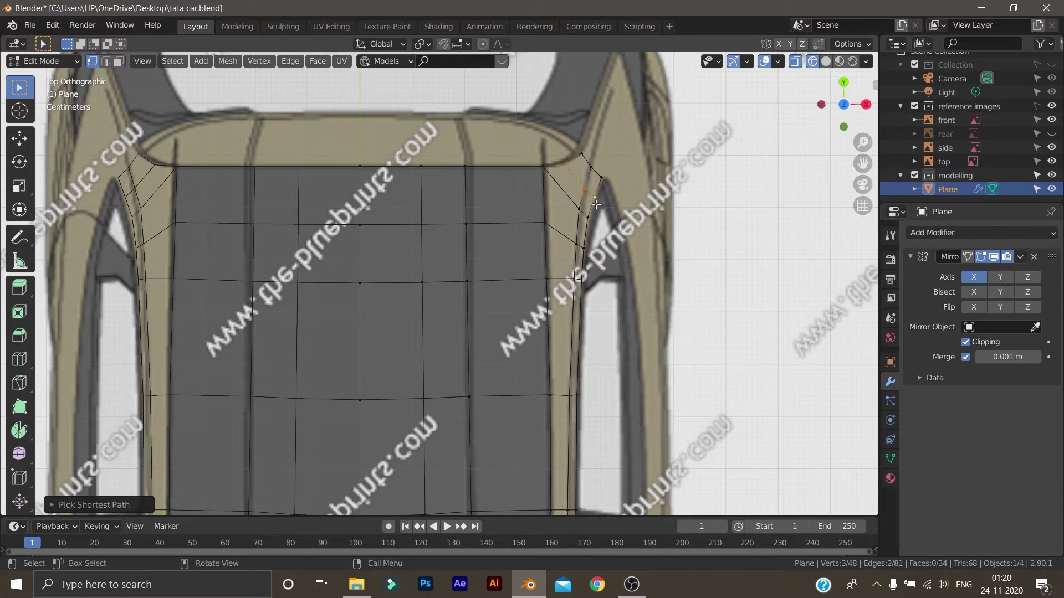
key("g")
key("g")
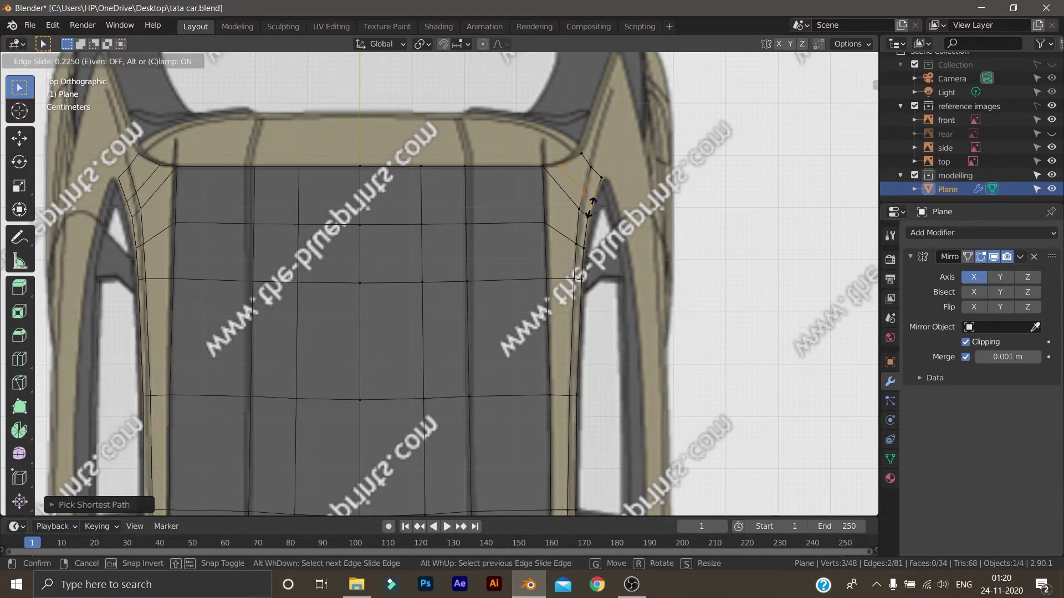
left_click(590, 207)
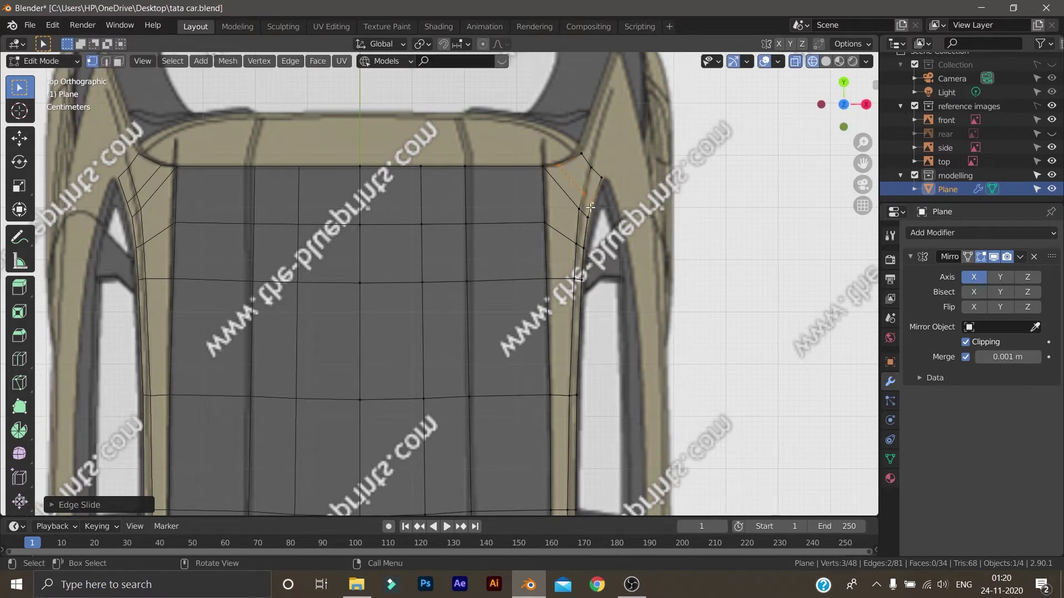
- Add a second loop cut across the rear part of the strip and nudge its inner vertex onto the roof corner curve
key("ctrl+r")
left_click(572, 170)
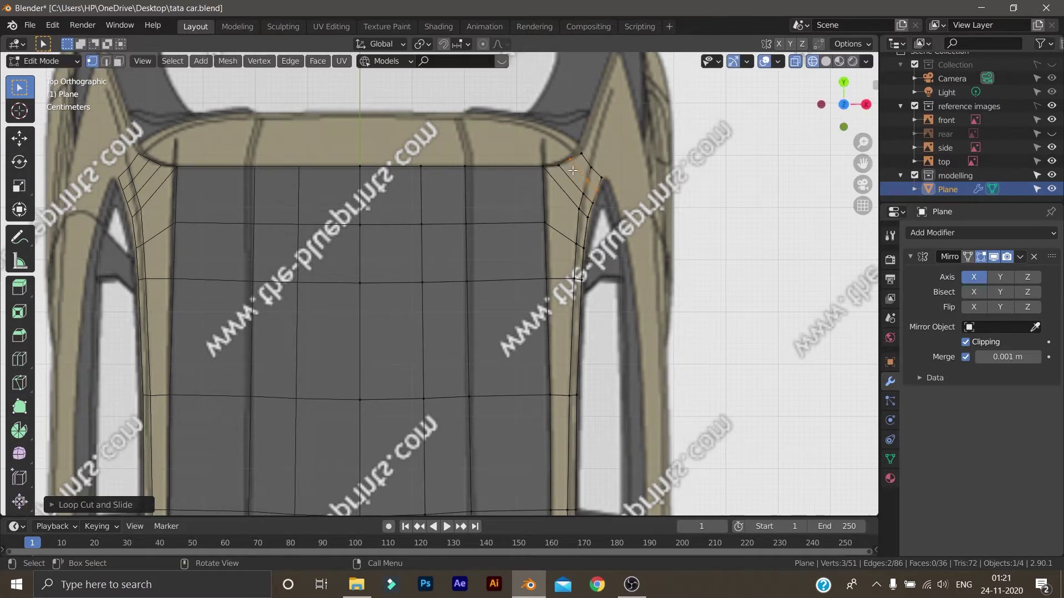
left_click(573, 159)
key("g")
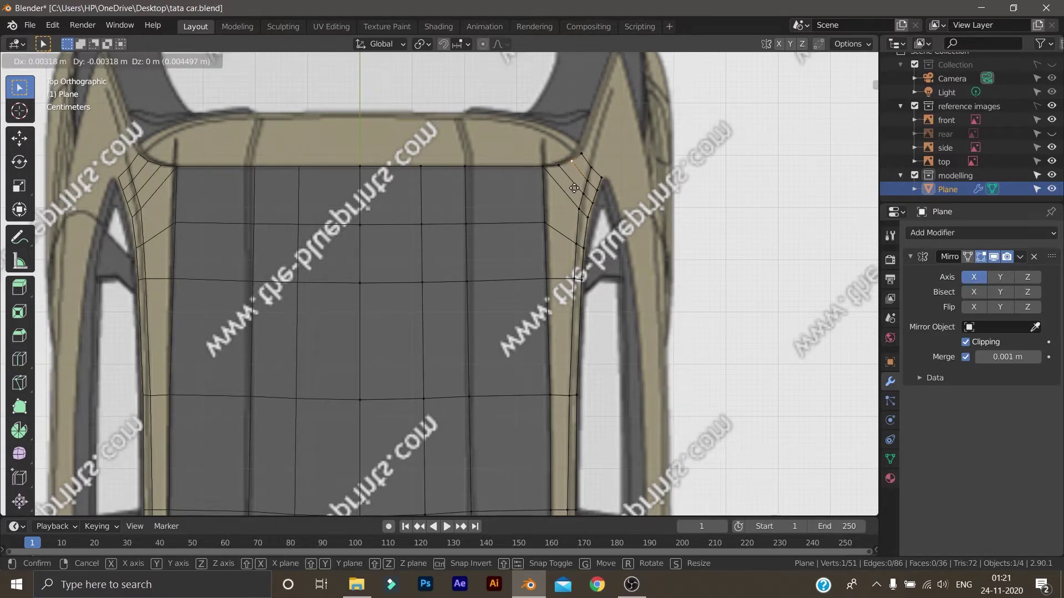
left_click(574, 189)
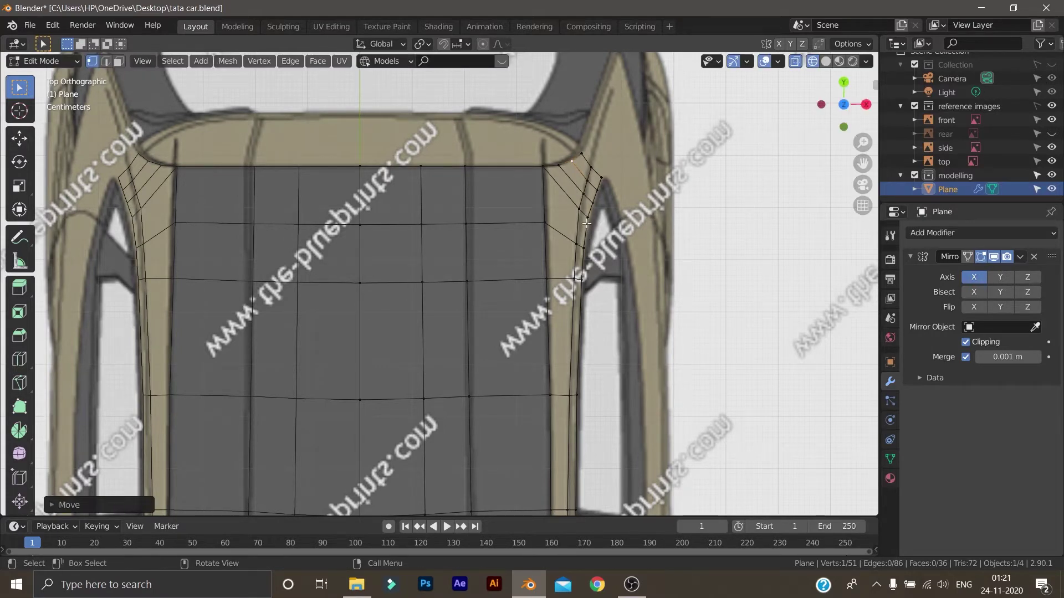
- Nudge the outer vertex at the start of the extruded strip against the quarter window outline in the top view
left_click(588, 219)
key("g")
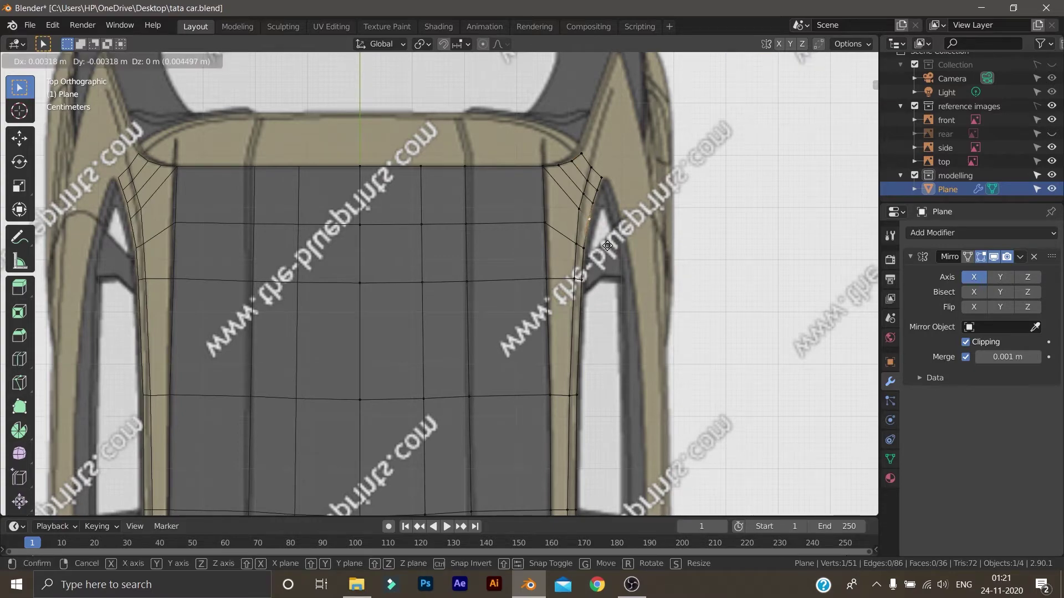
left_click(607, 245)
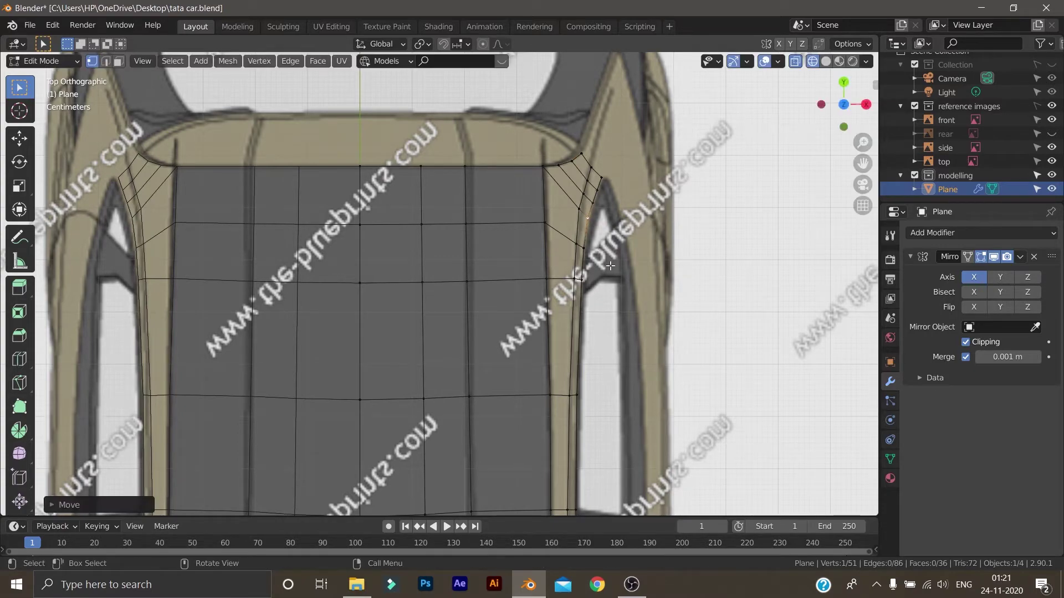
- In the side view, lower the strip's rear bottom vertices onto the upper edge of the quarter window, ending at its rear tip
key("KP_3")
scroll(569, 256, "up", 3)
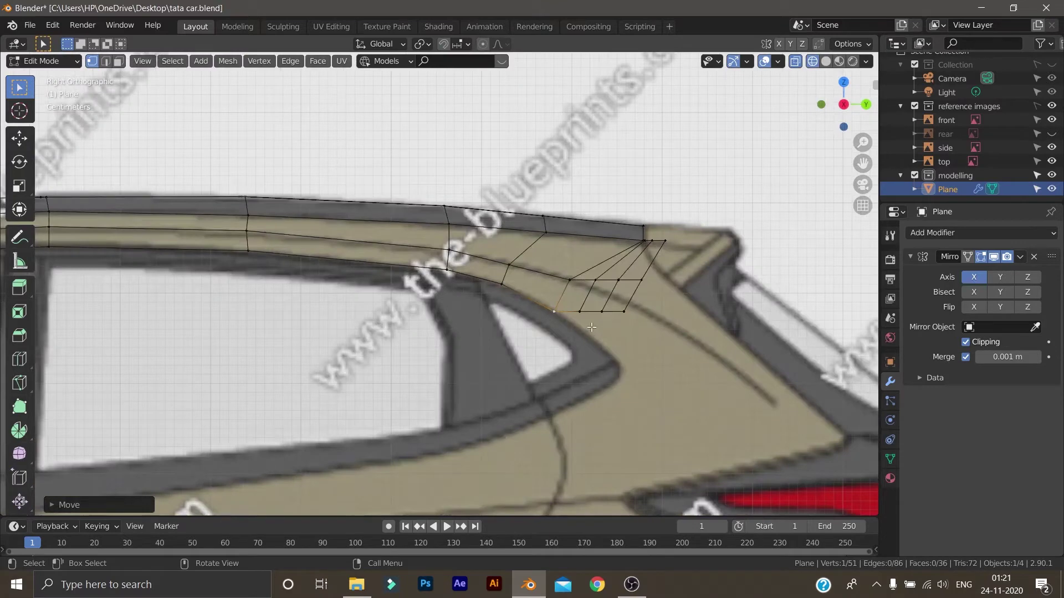
key("g")
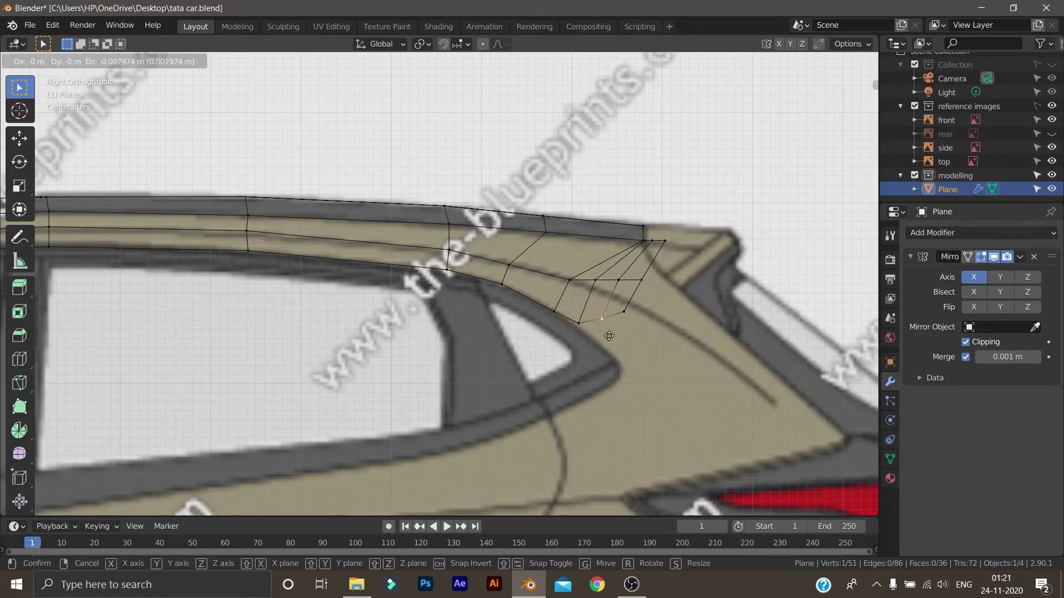
left_click(606, 352)
left_click(624, 312)
key("g")
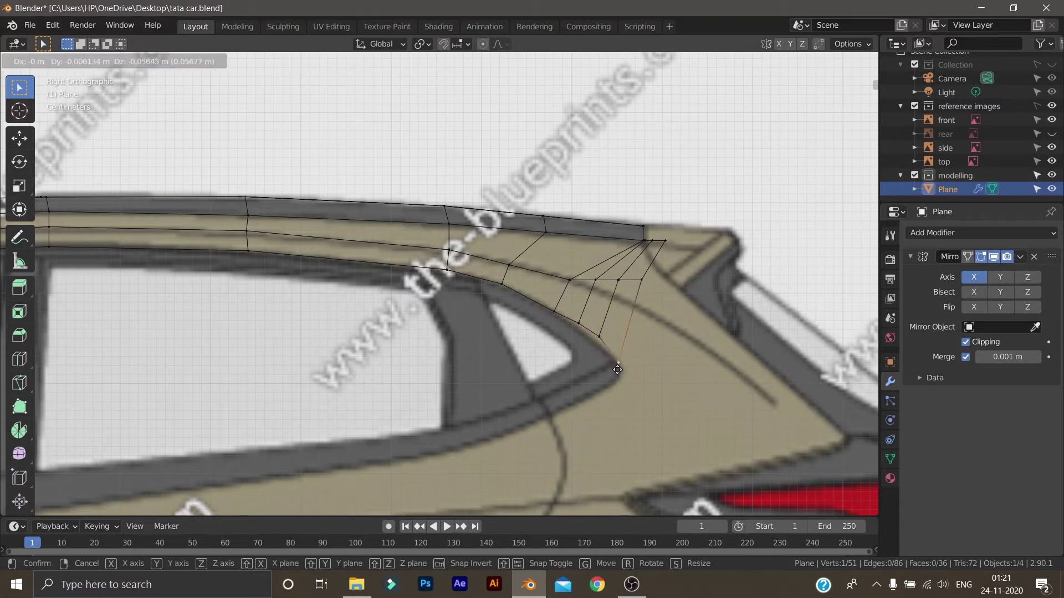
left_click(599, 348)
left_click(598, 348)
key("g")
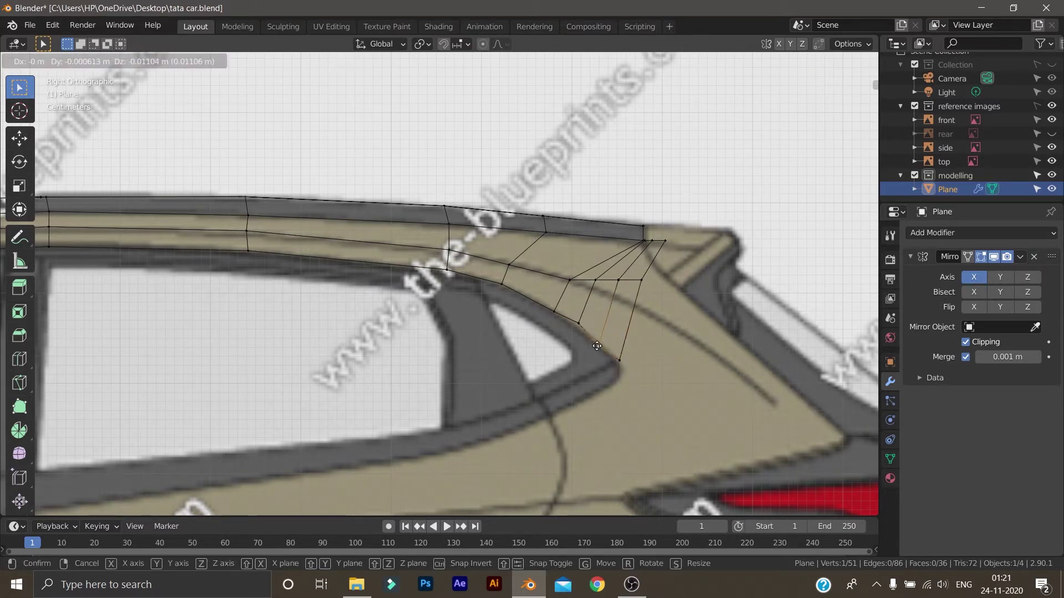
left_click(599, 354)
left_click(576, 326)
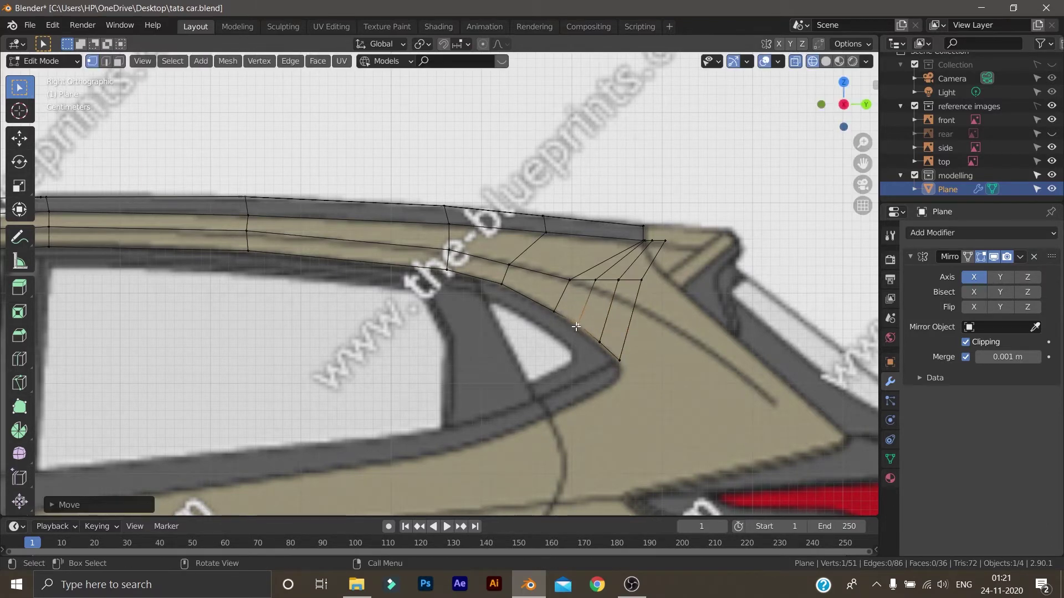
- Fine-tune the strip's outer vertices along the quarter window in the top view, including the one at the window's rear tip
key("KP_7")
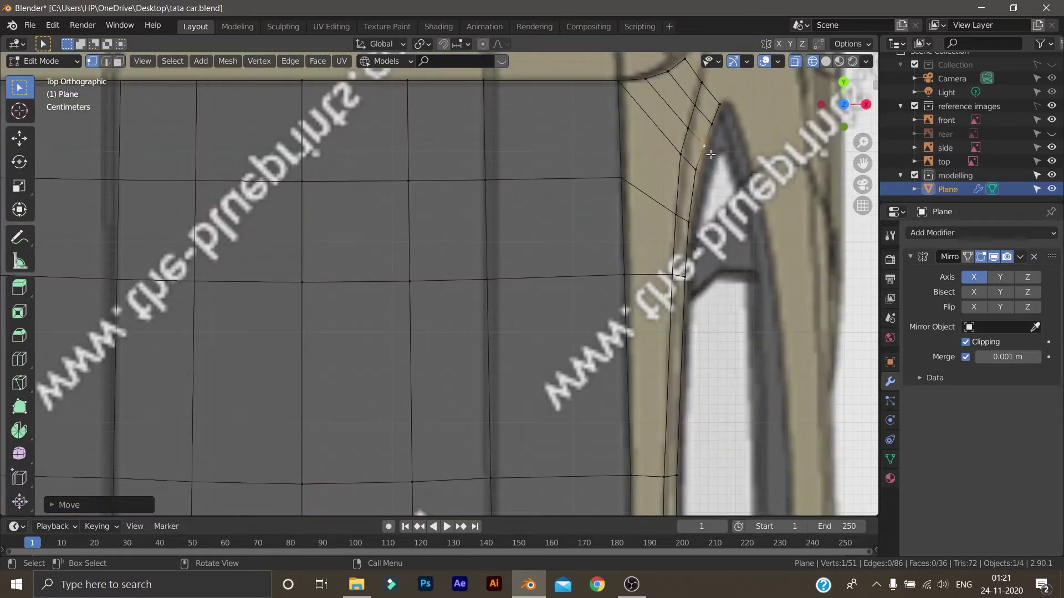
left_click(697, 170)
key("g")
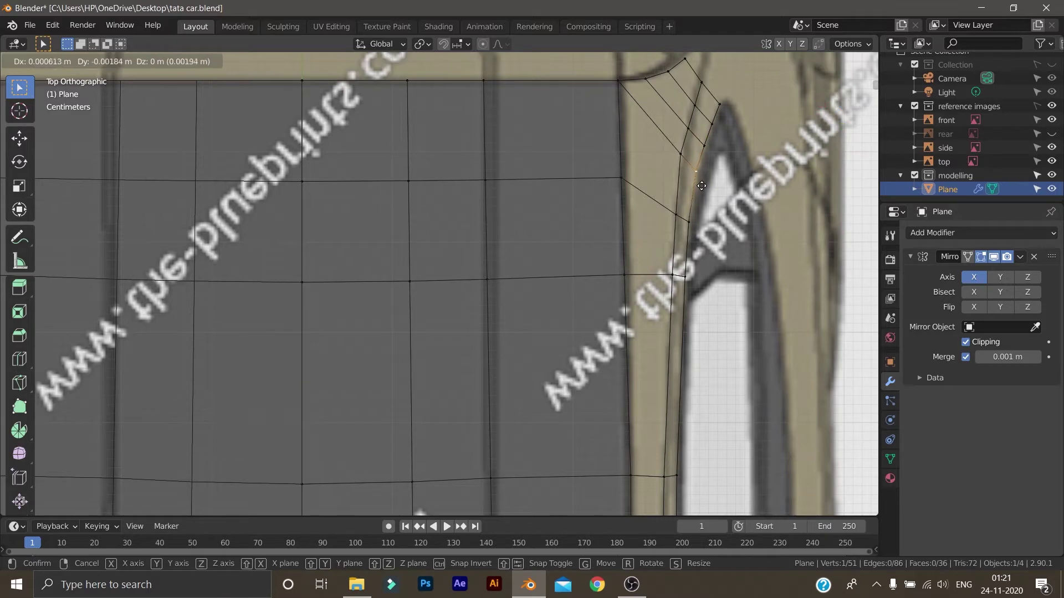
left_click(702, 186)
key("KP_3")
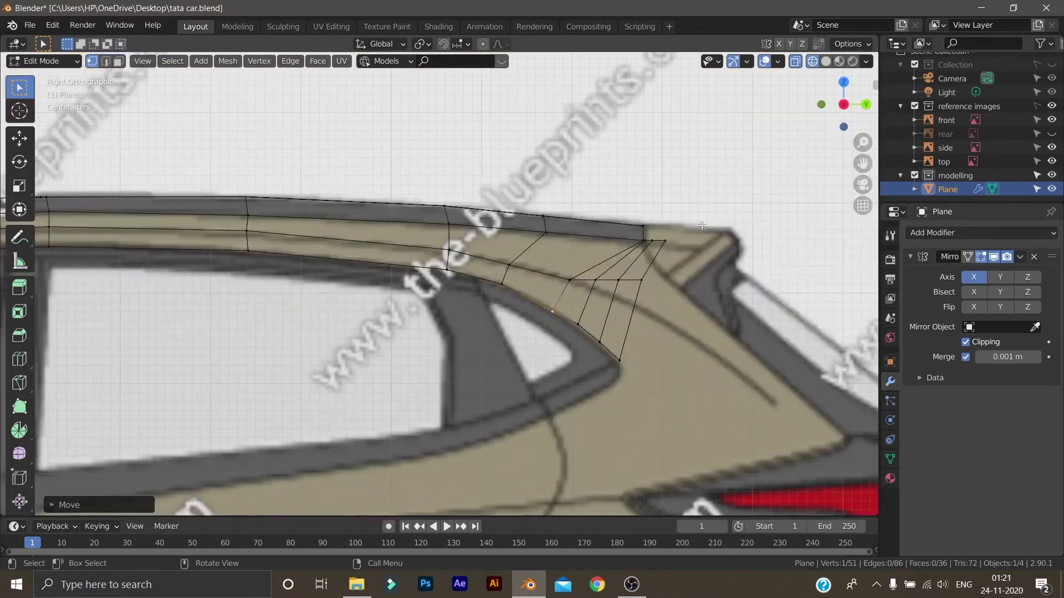
key("KP_7")
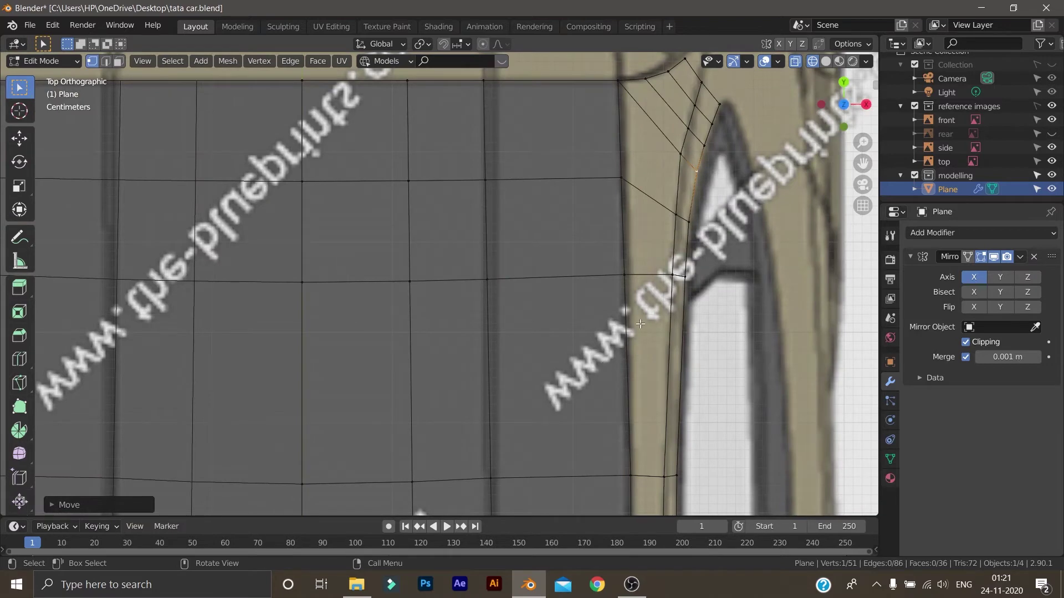
left_click(723, 106)
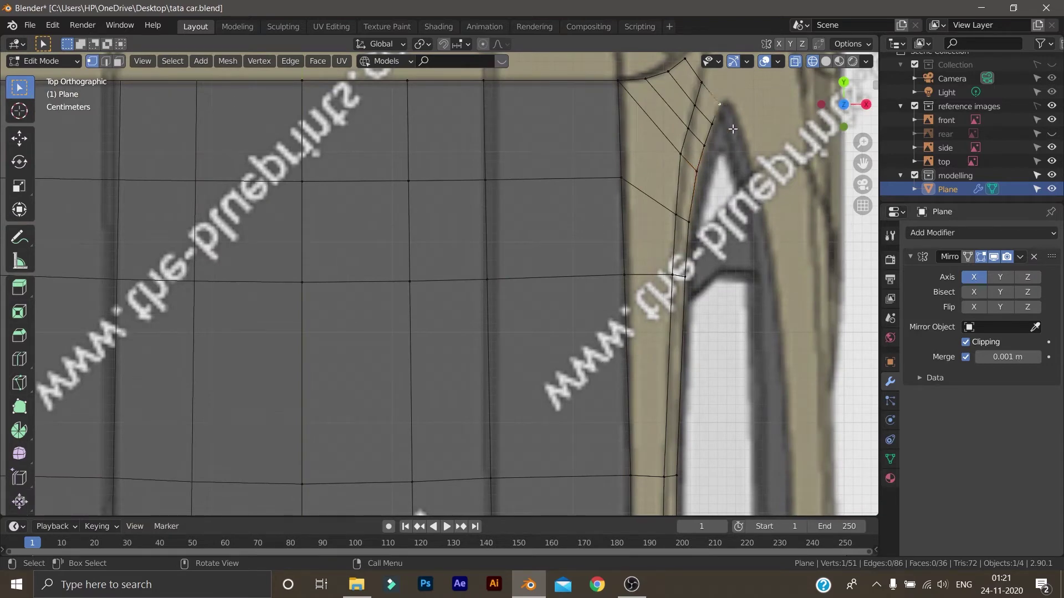
key("g")
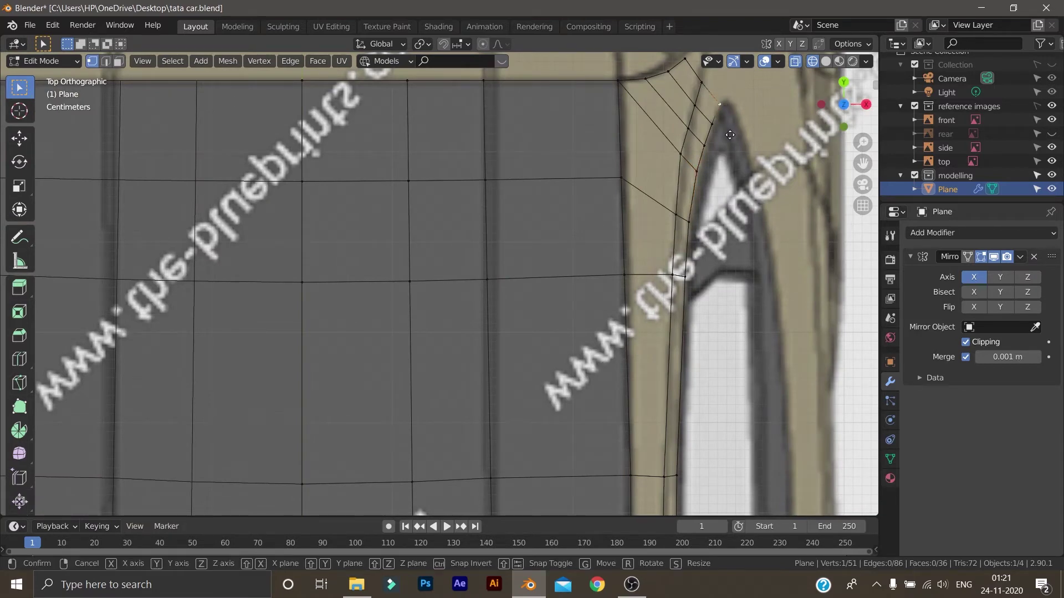
left_click(728, 138)
- Lower the middle-row vertices of the extruded strip onto the curved body crease in the side view
key("KP_3")
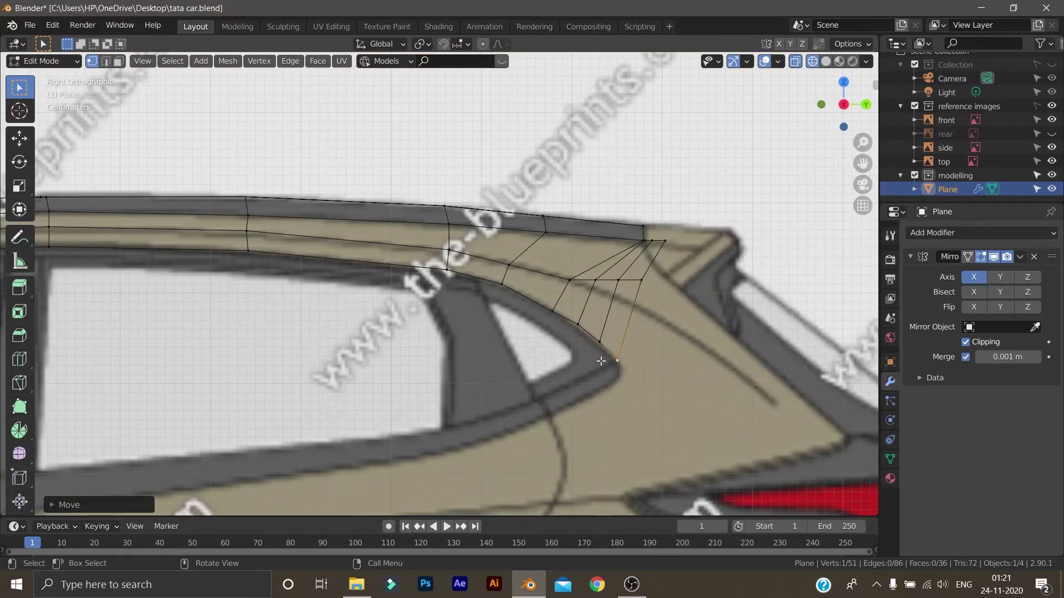
left_click(596, 283)
key("g")
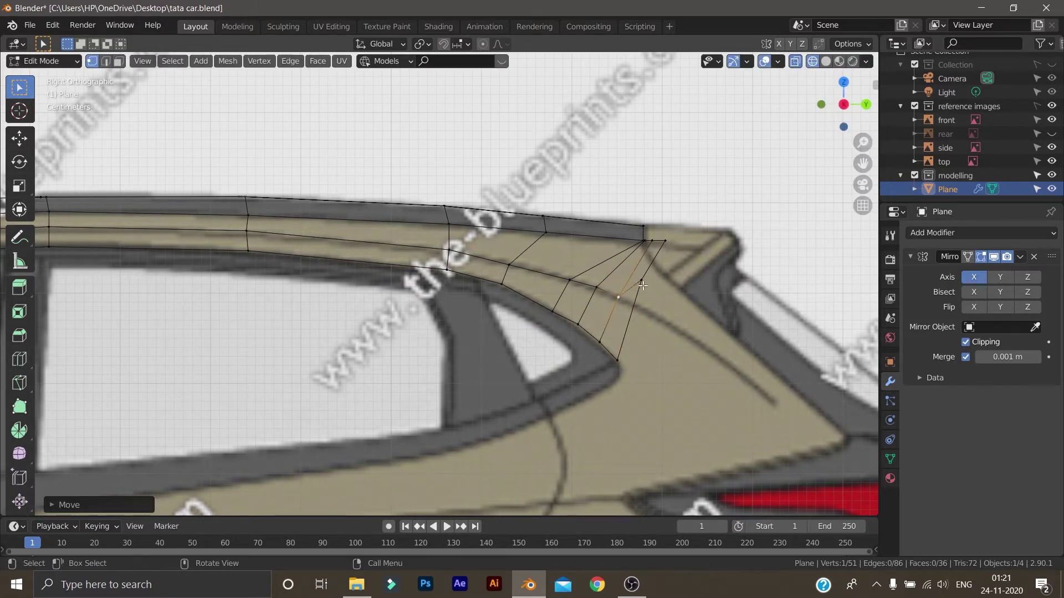
left_click(648, 318)
left_click(596, 286)
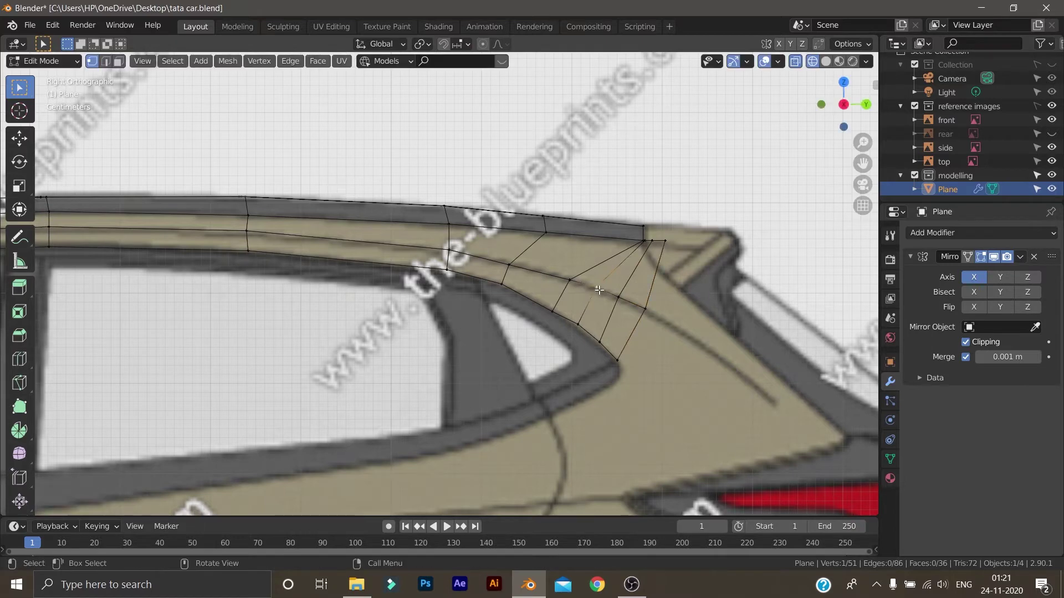
- Move the strip's upper-row vertices down along the rear pillar edge in the side view, lowering the rearmost one about 0.036 m
left_click(655, 250)
left_click(642, 240)
key("g")
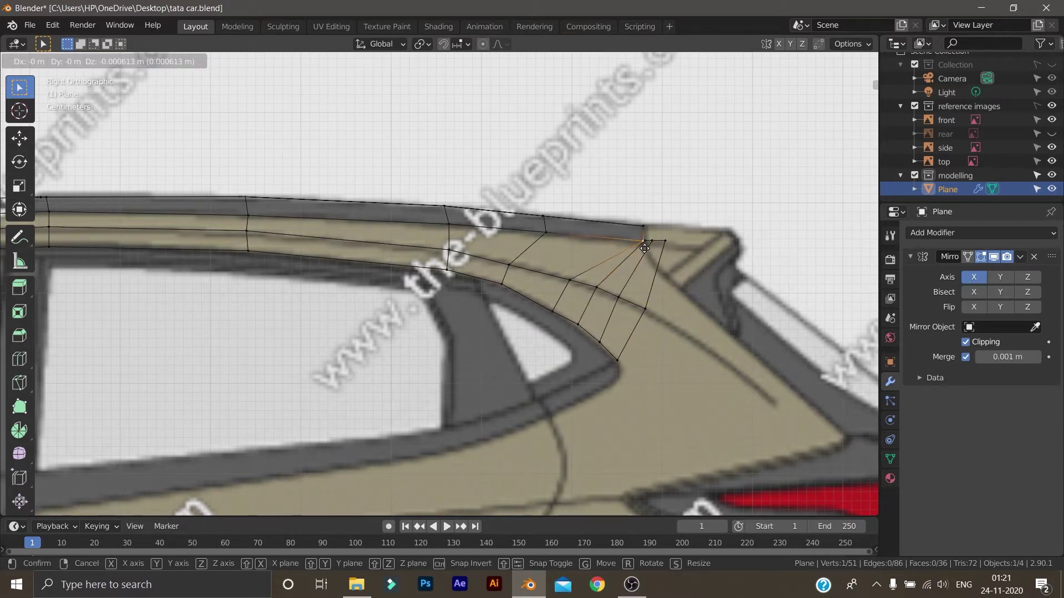
left_click(645, 242)
left_click(651, 242)
key("g")
left_click(645, 263)
left_click(654, 244)
key("g")
left_click(652, 261)
key("g")
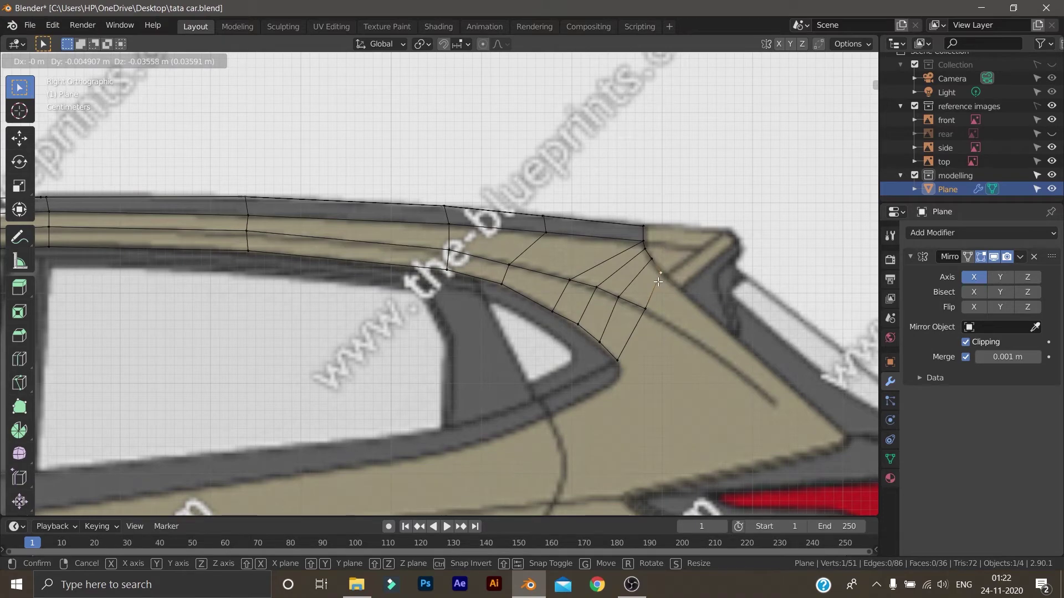
left_click(664, 289)
- Check the mesh in perspective, and nudge the rear corner's inner vertices onto the pillar's inner line in the top view
middle_click_drag(674, 243, 589, 279)
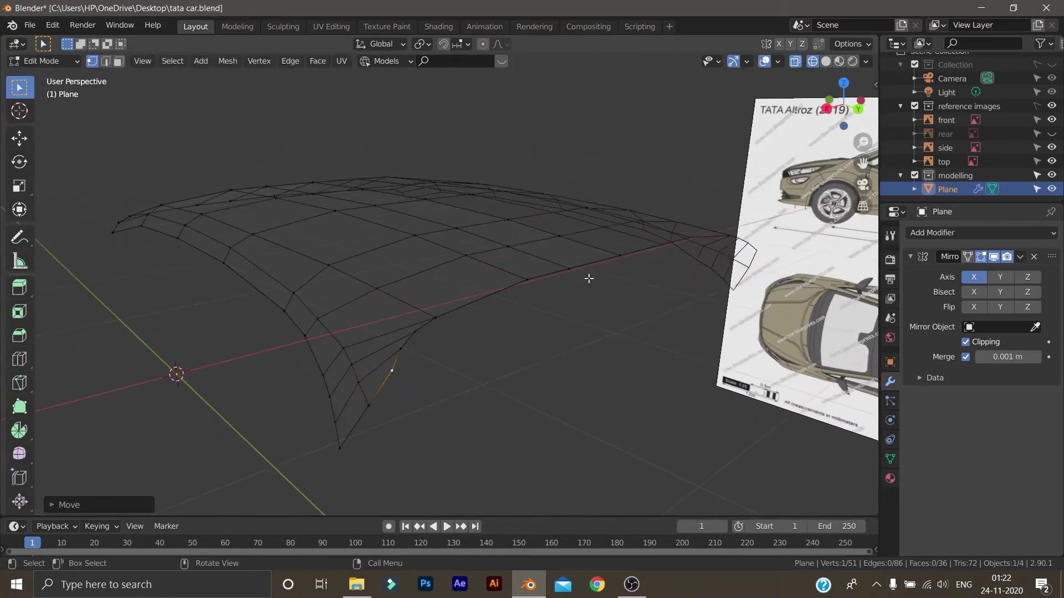
key("KP_7")
scroll(608, 232, "up", 3)
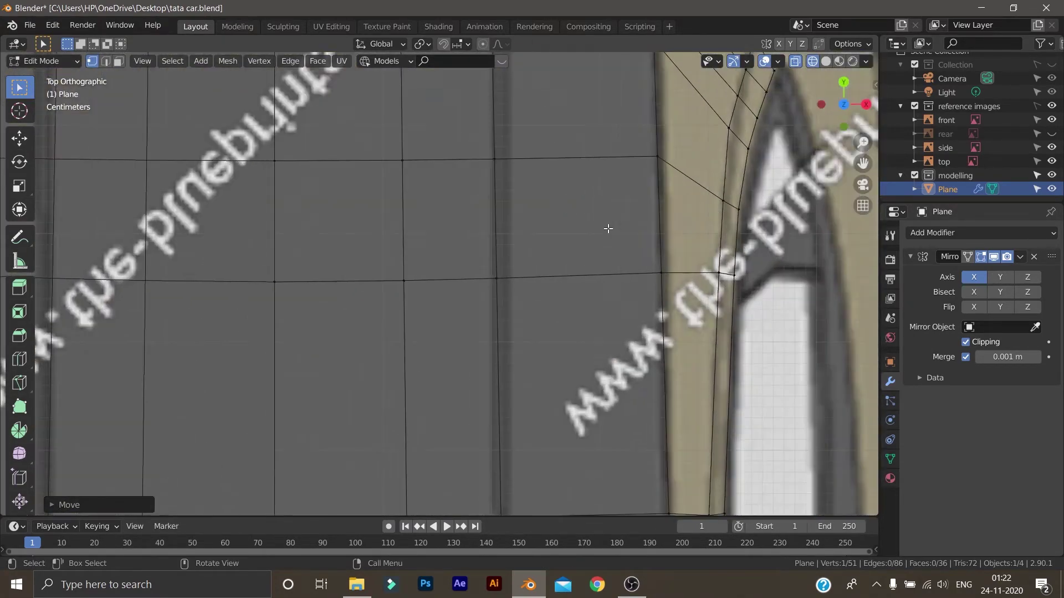
middle_click_drag(673, 147, 435, 414, "shift")
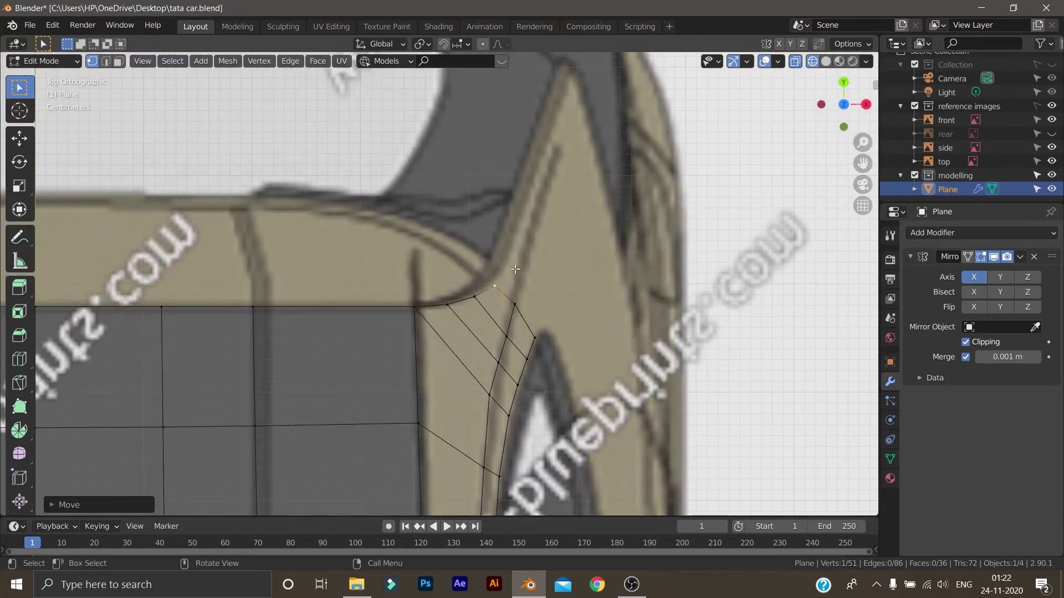
left_click(496, 285)
key("g")
left_click(504, 306)
key("g")
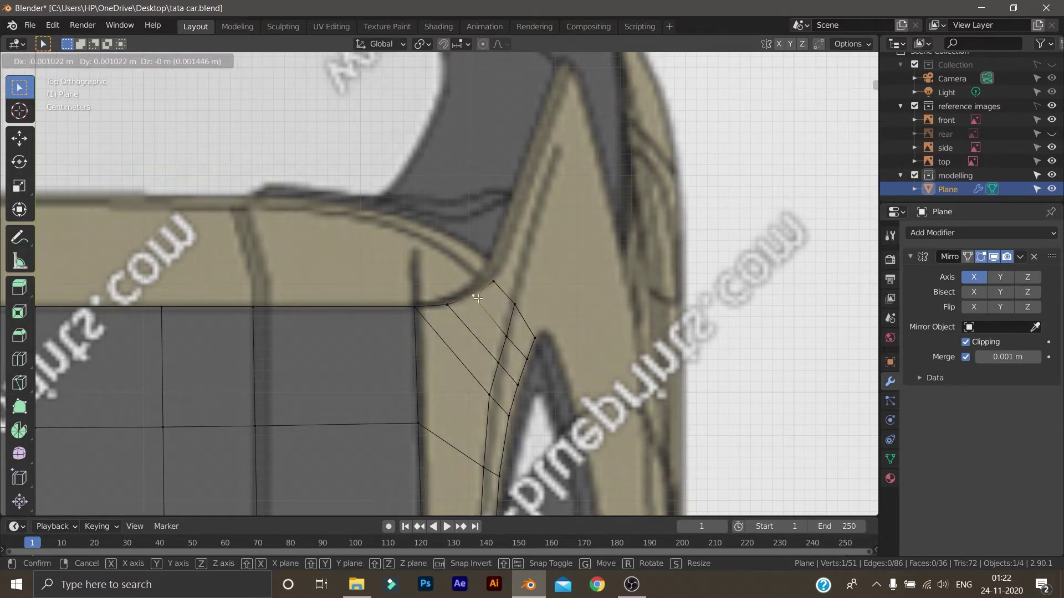
left_click(477, 298)
- Lower the two rearmost upper-row vertices slightly onto the rear pillar edge in the side view
key("KP_3")
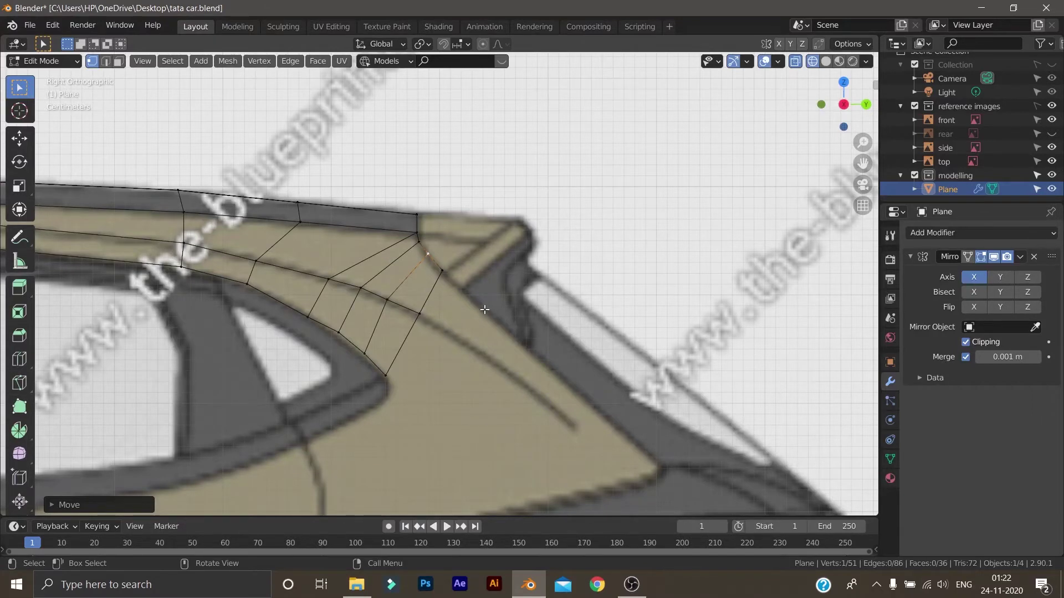
key("g")
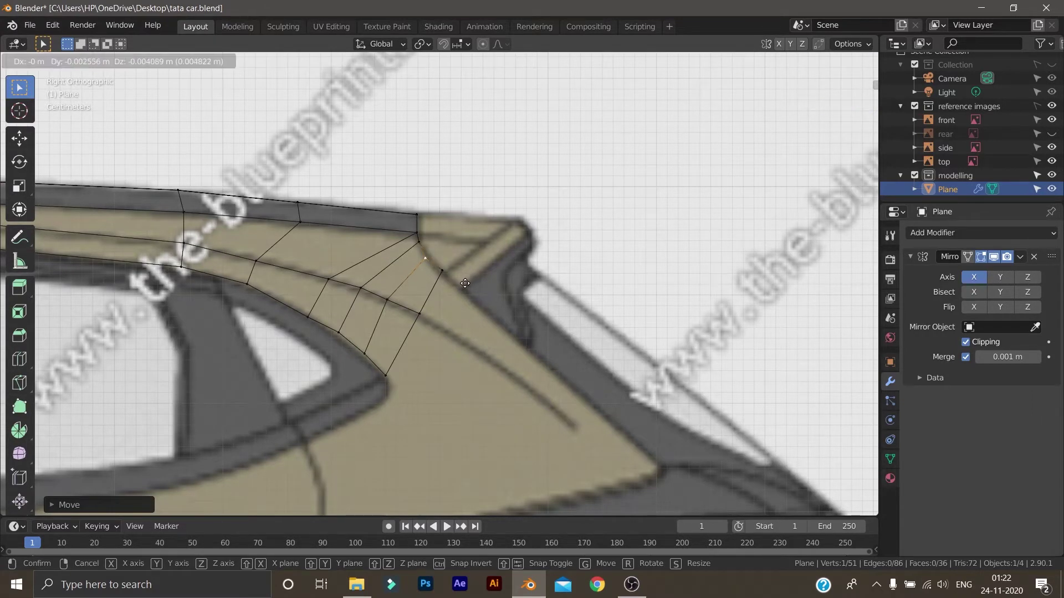
left_click(459, 278)
key("g")
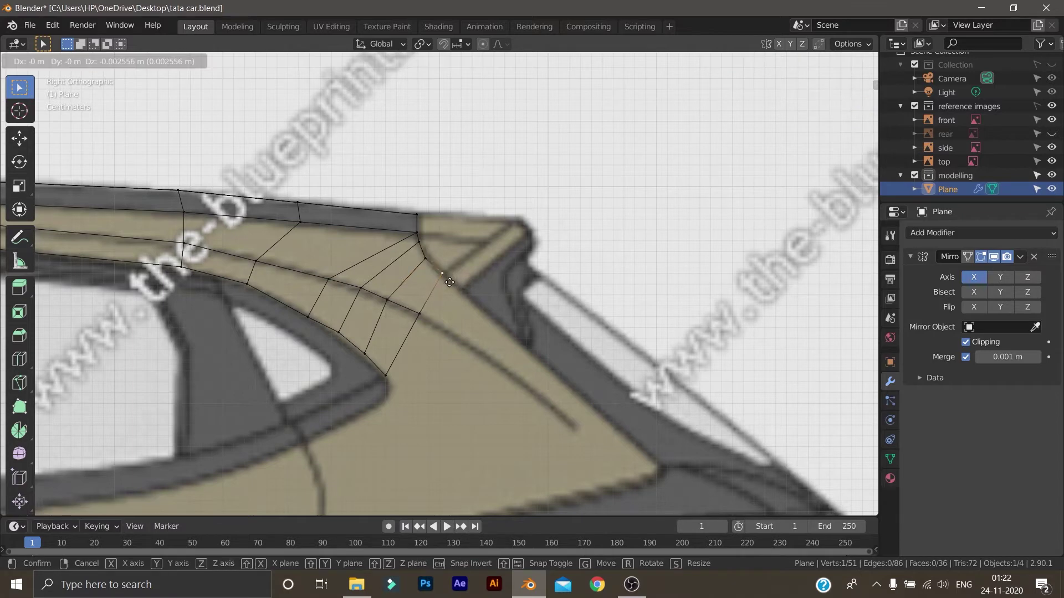
left_click(450, 282)
- Adjust the lower-row vertices one by one onto the upper outline of the side windows in the side view
left_click(344, 340)
key("g")
left_click(345, 343)
left_click(364, 353)
key("g")
left_click(364, 356)
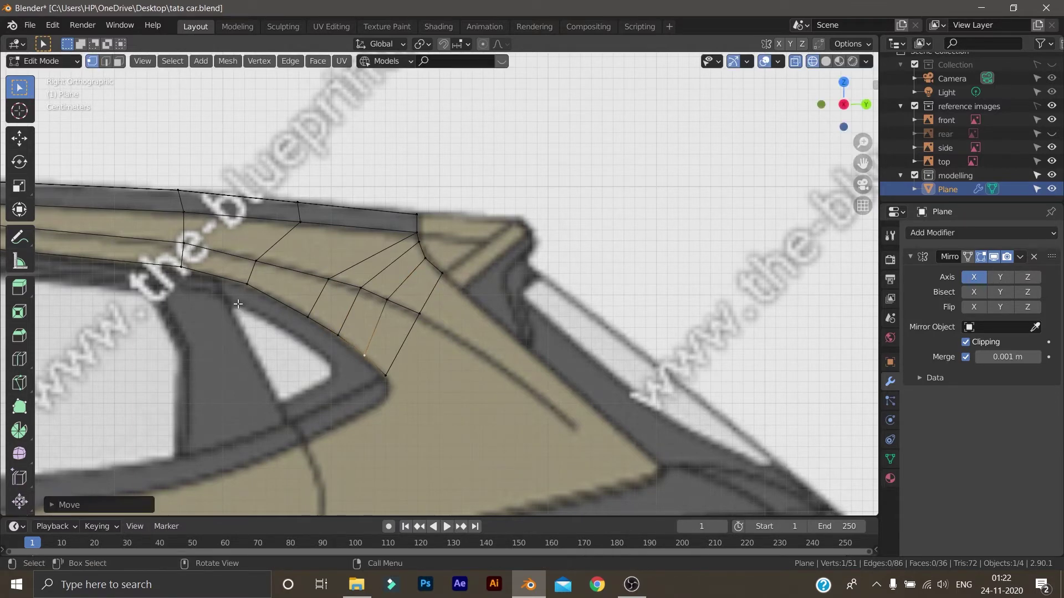
key("g")
left_click(243, 287)
left_click(181, 269)
key("g")
left_click(181, 272)
- Move the rearmost upper vertex about 0.016 m down along the pillar edge in the side view, and compare its position from above
scroll(182, 271, "down", 8)
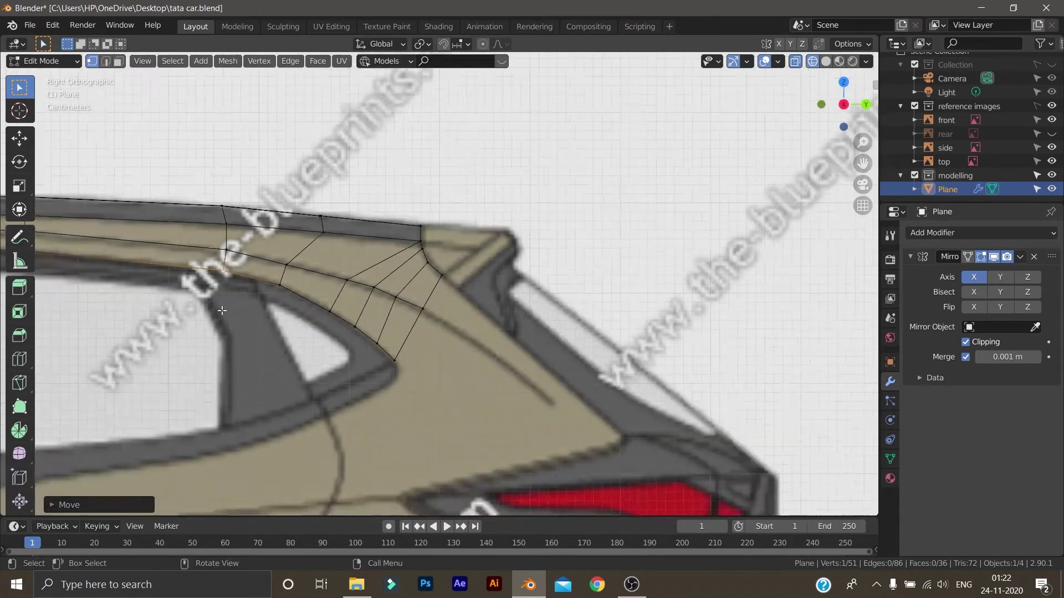
scroll(439, 289, "up", 5)
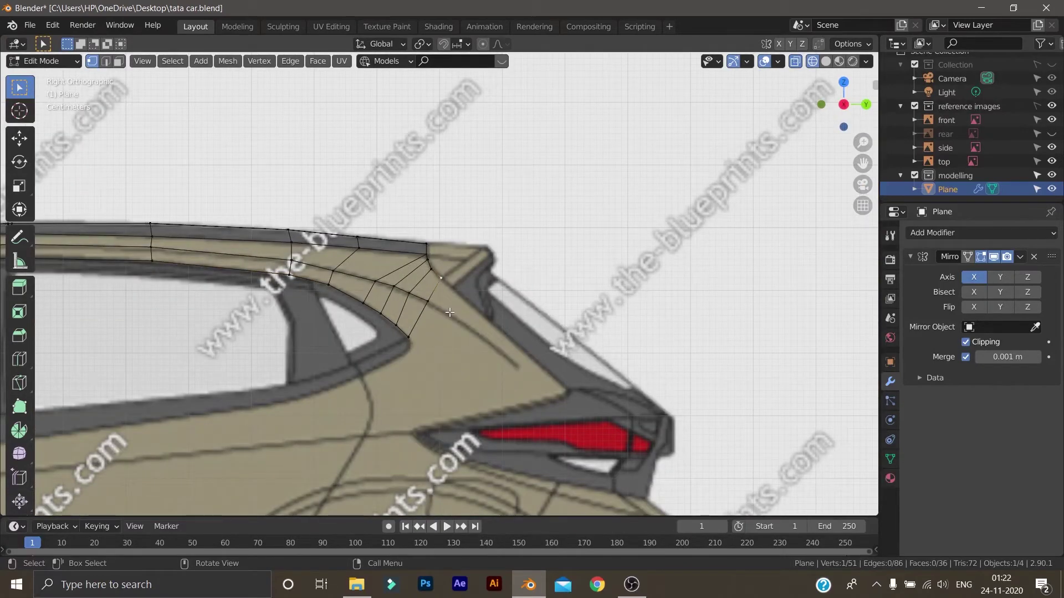
key("g")
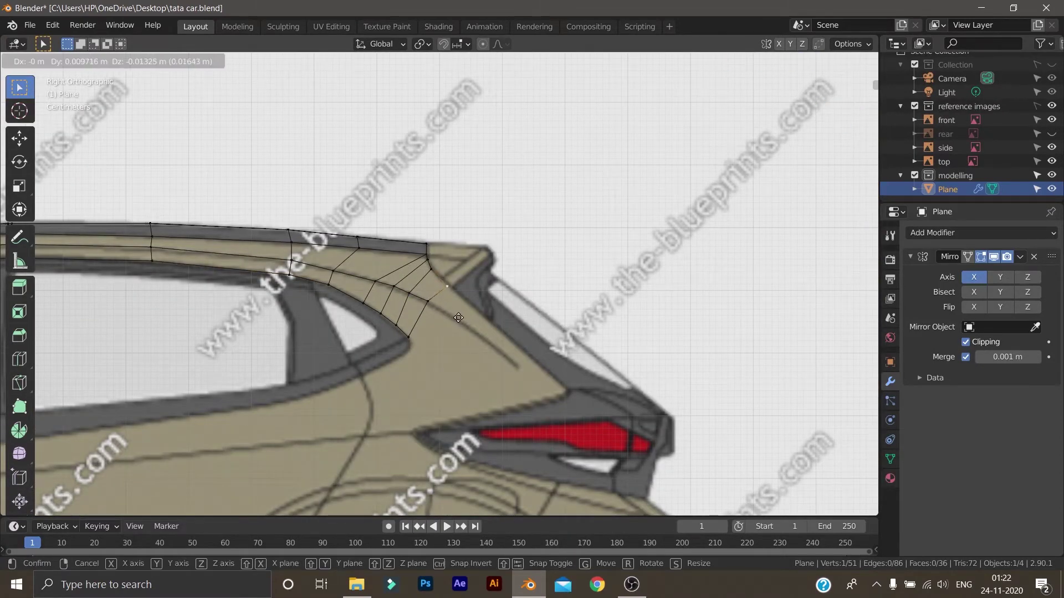
left_click(459, 318)
key("KP_7")
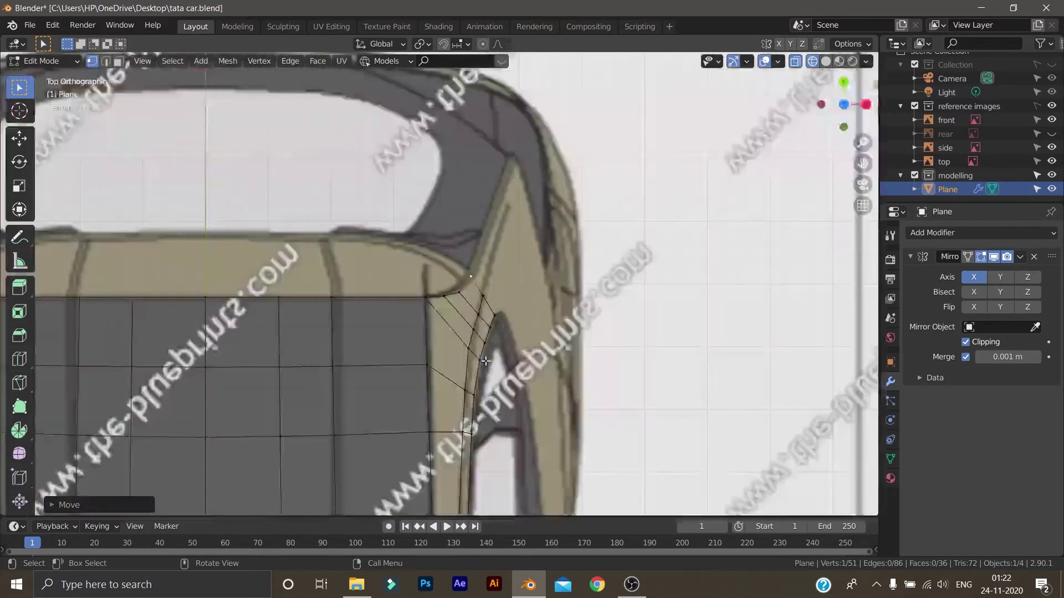
key("KP_3")
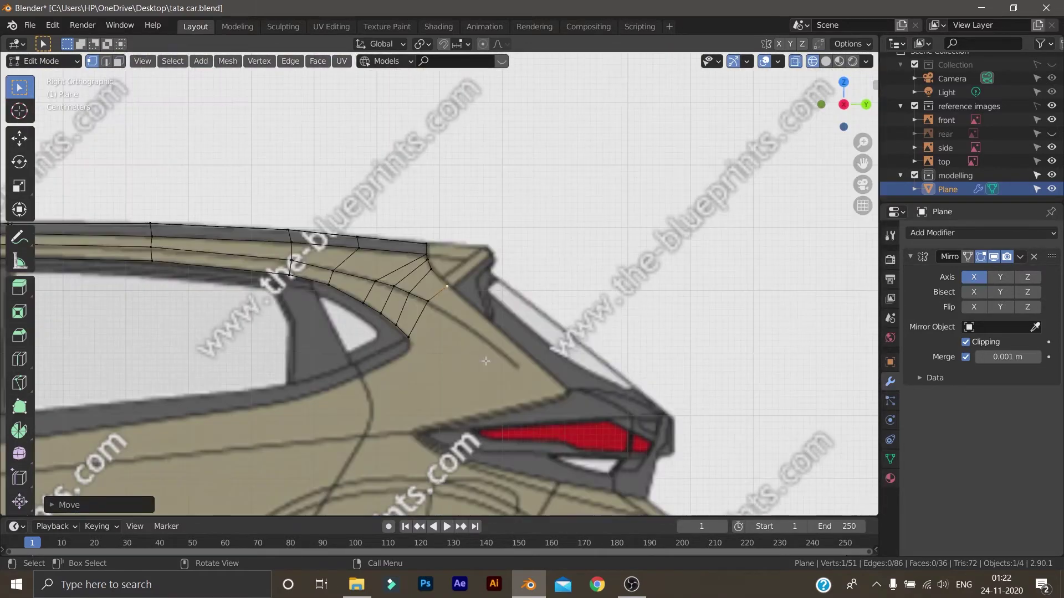
key("KP_7")
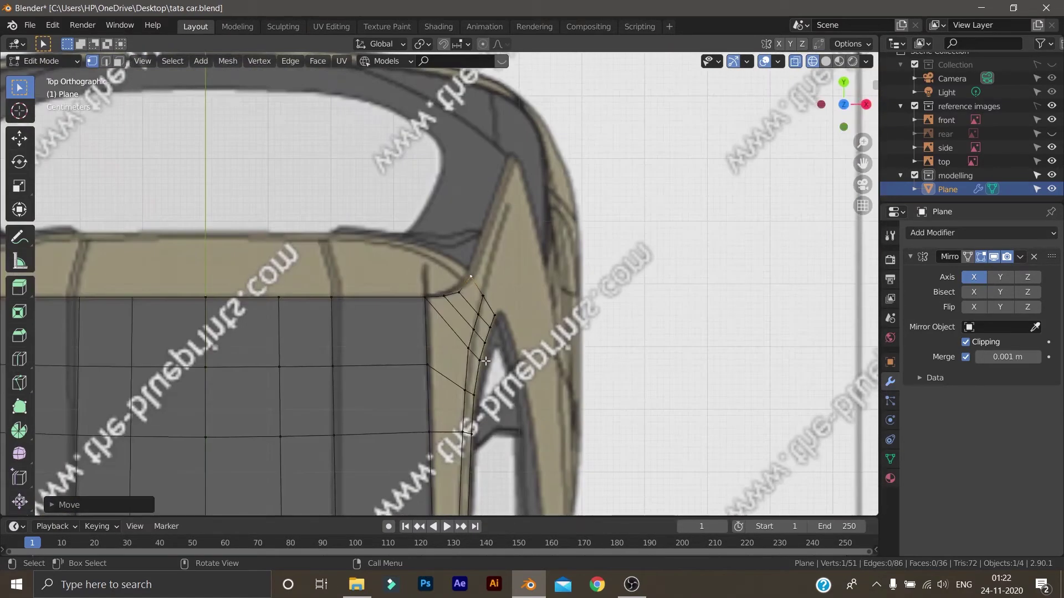
- Inspect the roof and rear pillar surface from several angles in solid shading, and return to wireframe shading
scroll(486, 360, "down", 9)
middle_click_drag(443, 327, 207, 242)
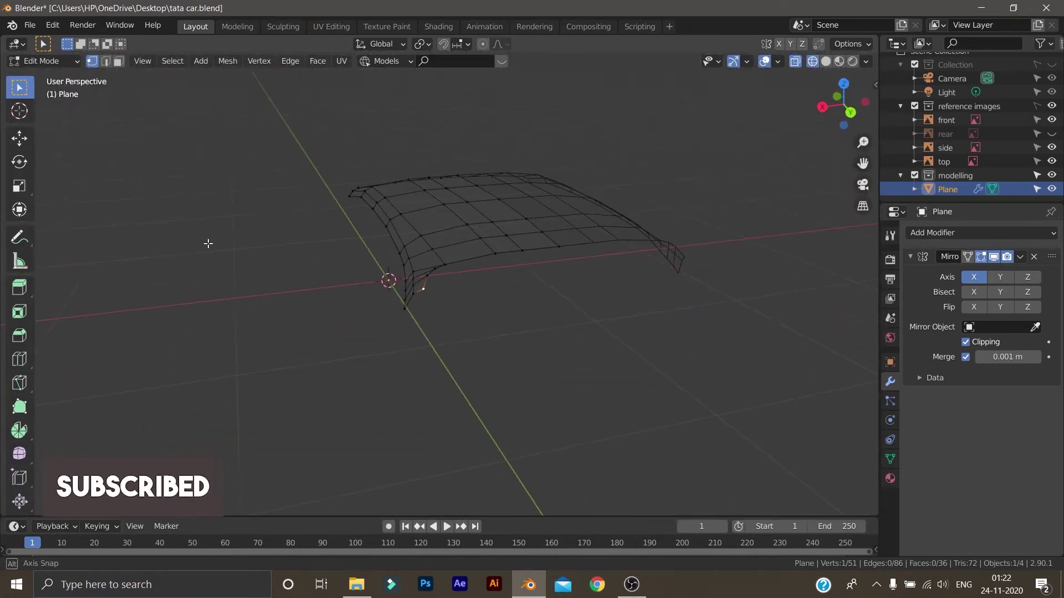
key("z")
left_click(487, 361)
scroll(484, 366, "up", 2)
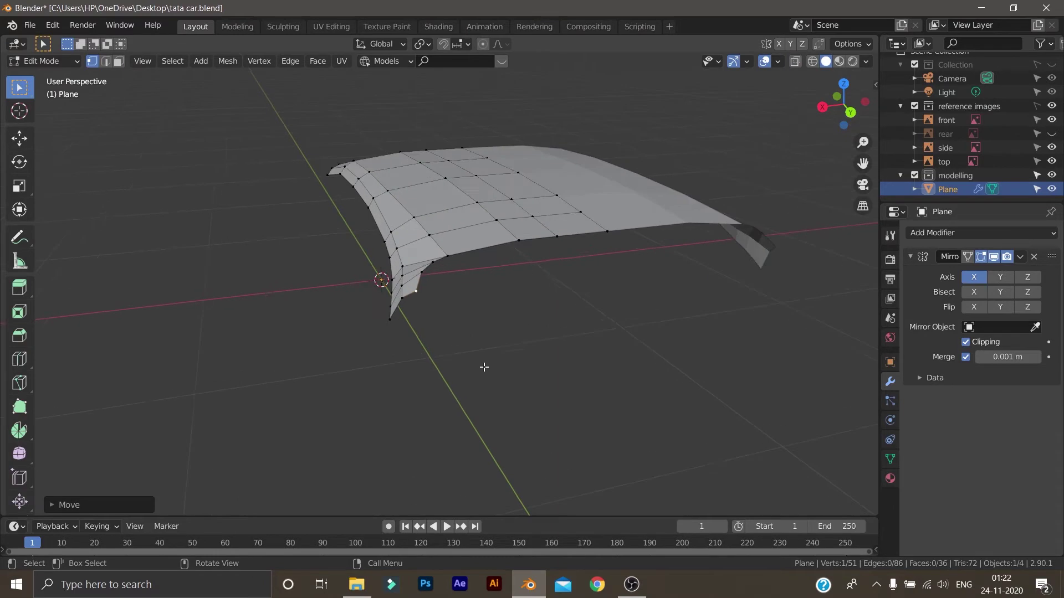
middle_click_drag(442, 348, 721, 400)
middle_click_drag(492, 384, 440, 262)
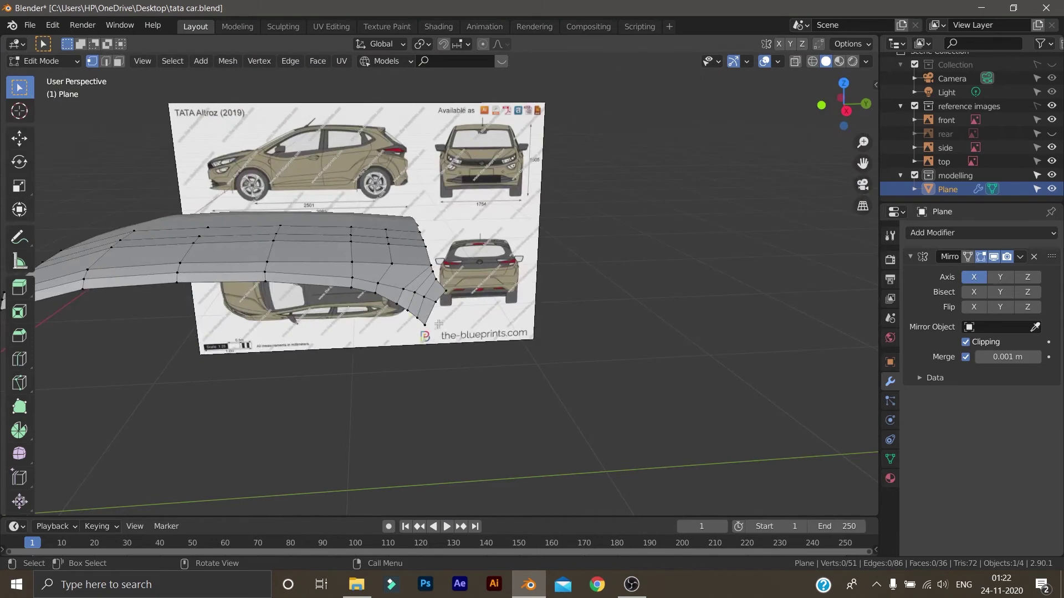
key("z")
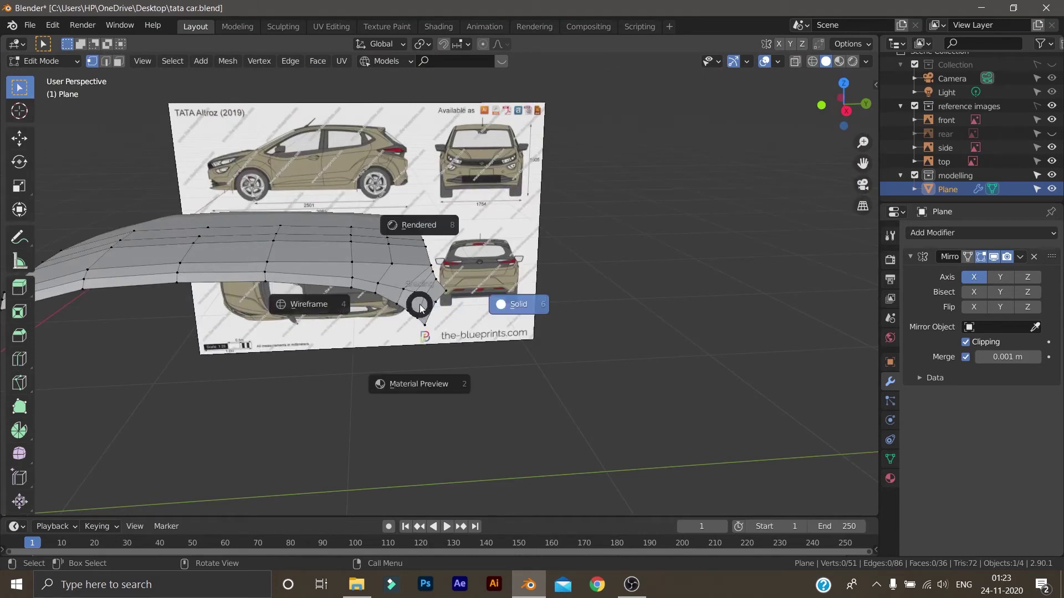
left_click(308, 330)
- Reposition the rear corner's innermost vertex on the pillar's inner line in the top view
key("KP_7")
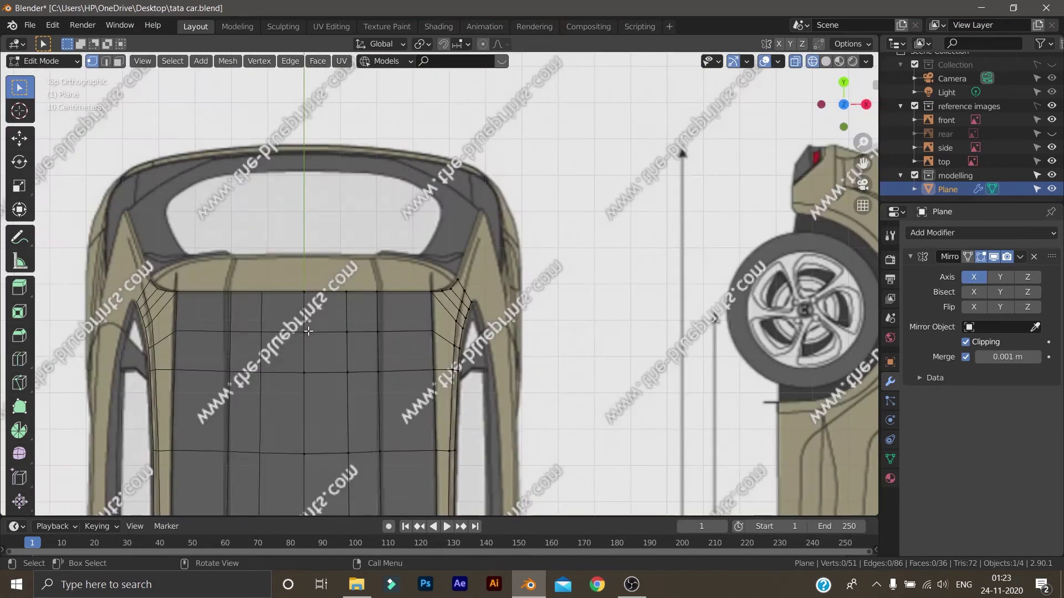
scroll(355, 392, "up", 6)
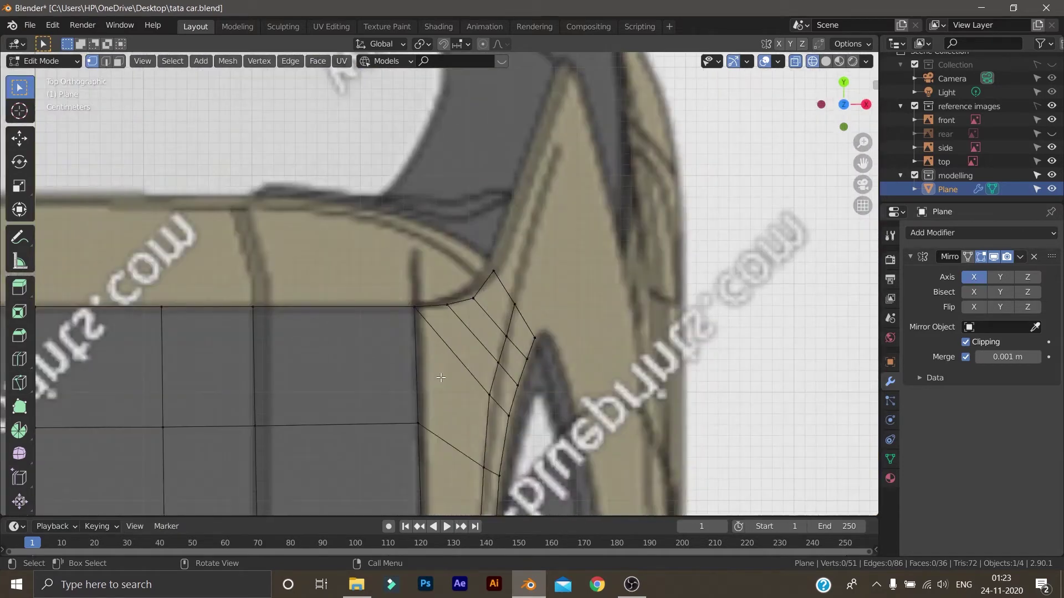
left_click(493, 274)
key("g")
left_click(494, 315)
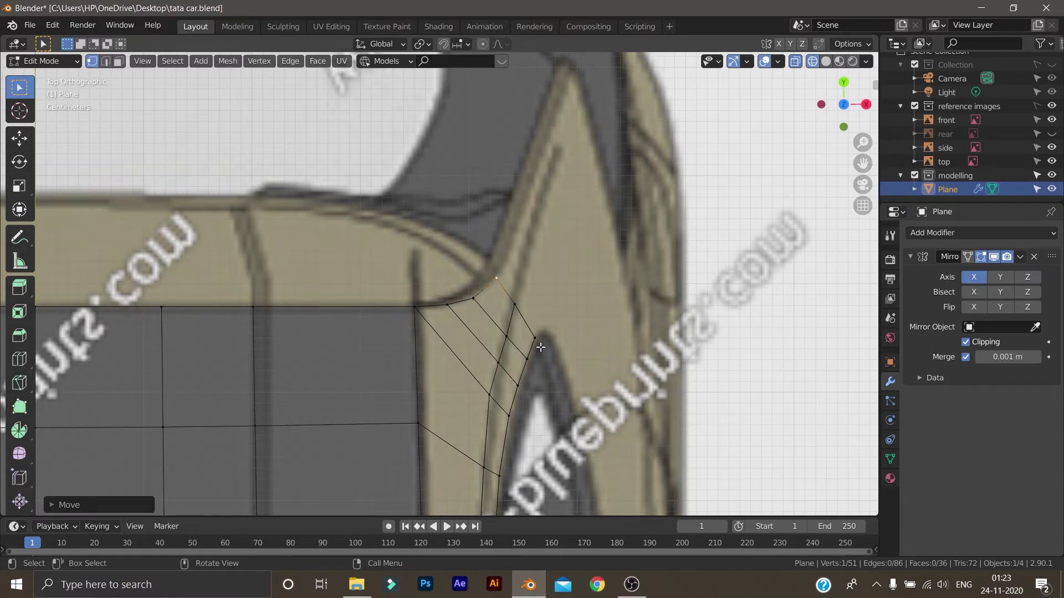
- Extrude the three rear-edge vertices toward the pillar tip in the top view, and lower them about 0.156 m along Z
left_click(533, 338)
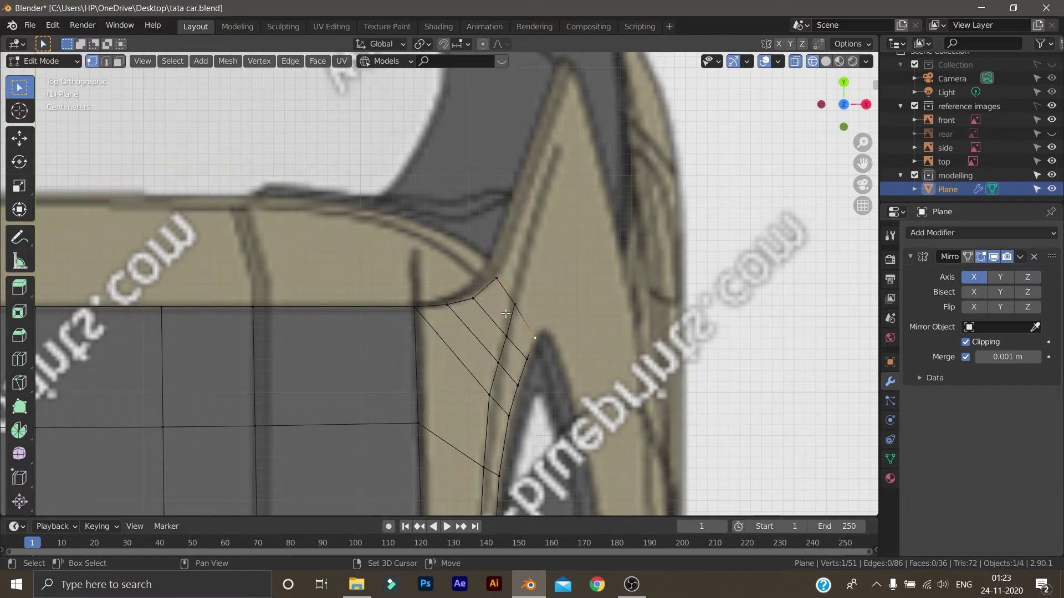
left_click(497, 278, "ctrl")
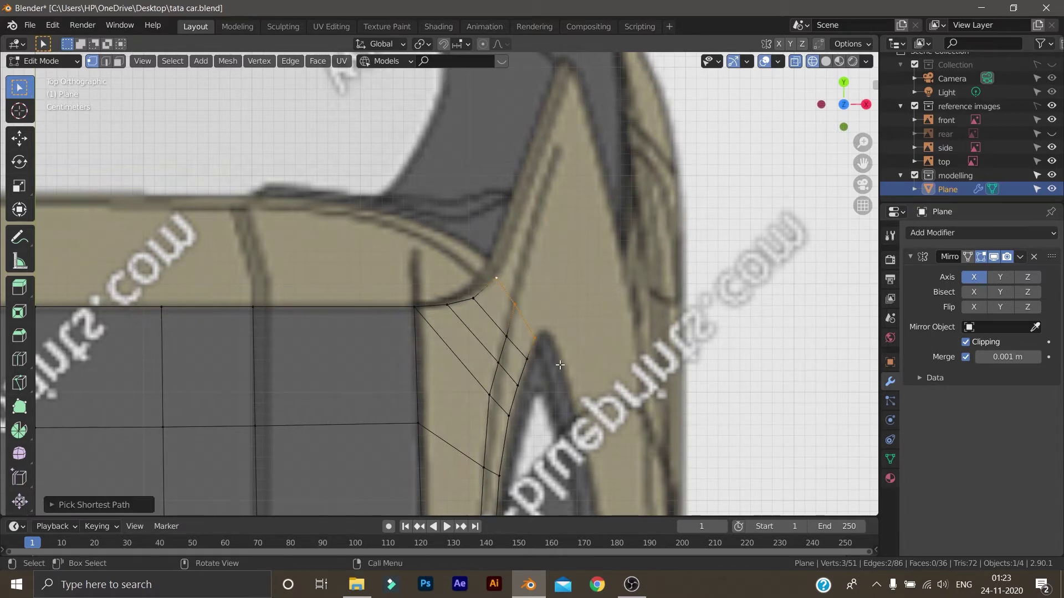
key("e")
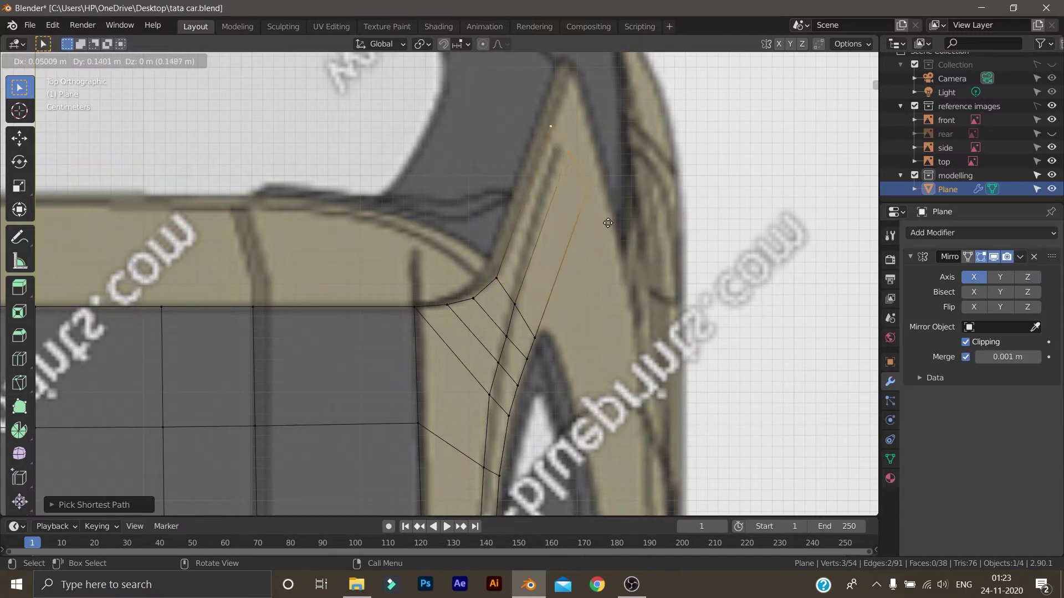
left_click(628, 184)
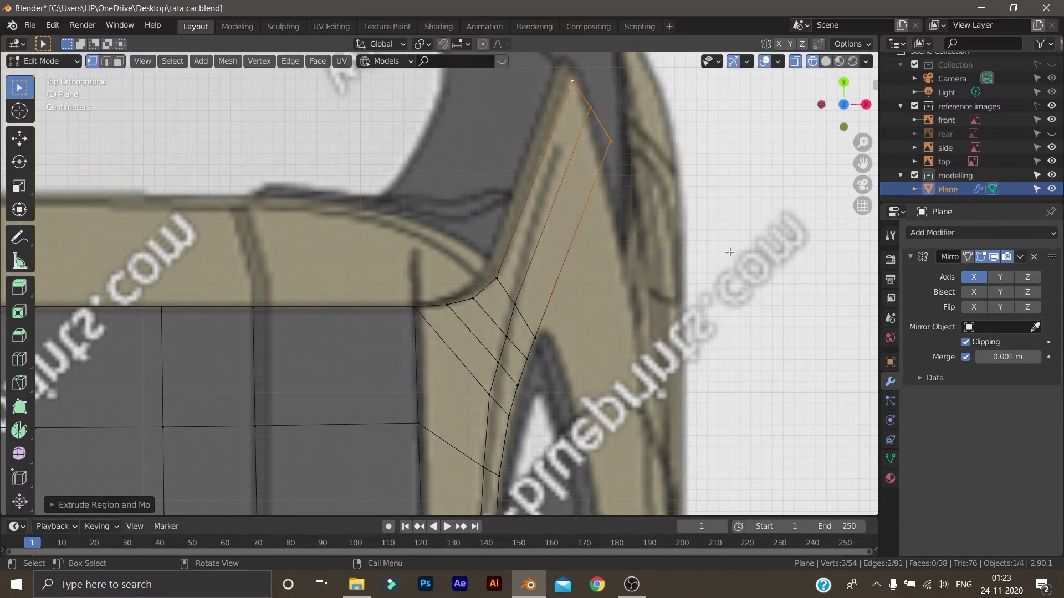
key("KP_3")
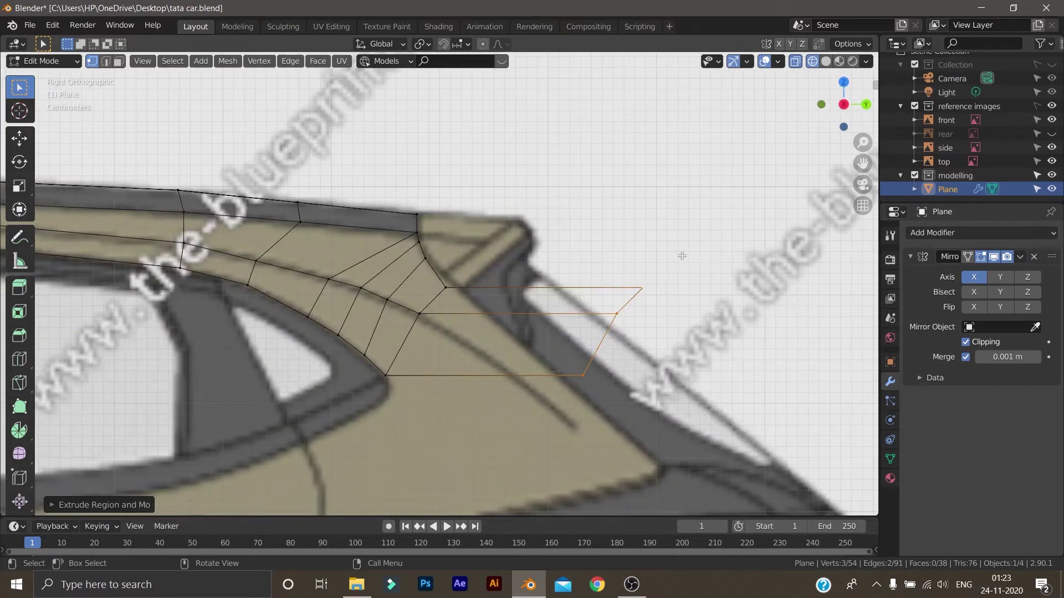
key("g")
key("z")
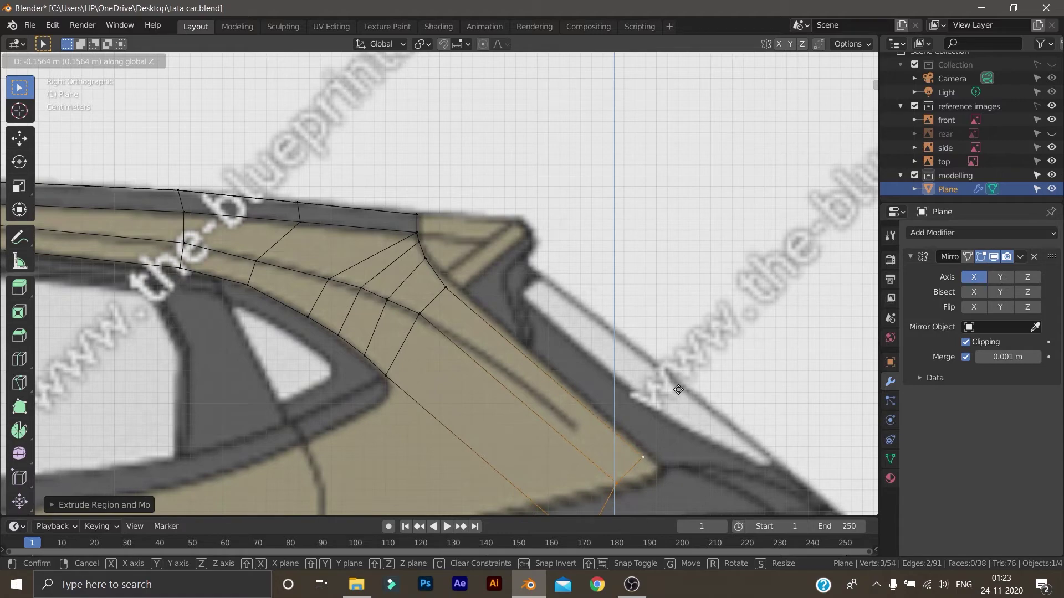
left_click(678, 390)
- Place the three extruded vertices along the pillar's lower edge above the tail light in the side view
scroll(641, 440, "down", 2)
scroll(551, 305, "up", 4)
middle_click_drag(629, 476, 538, 343, "shift")
left_click(556, 217)
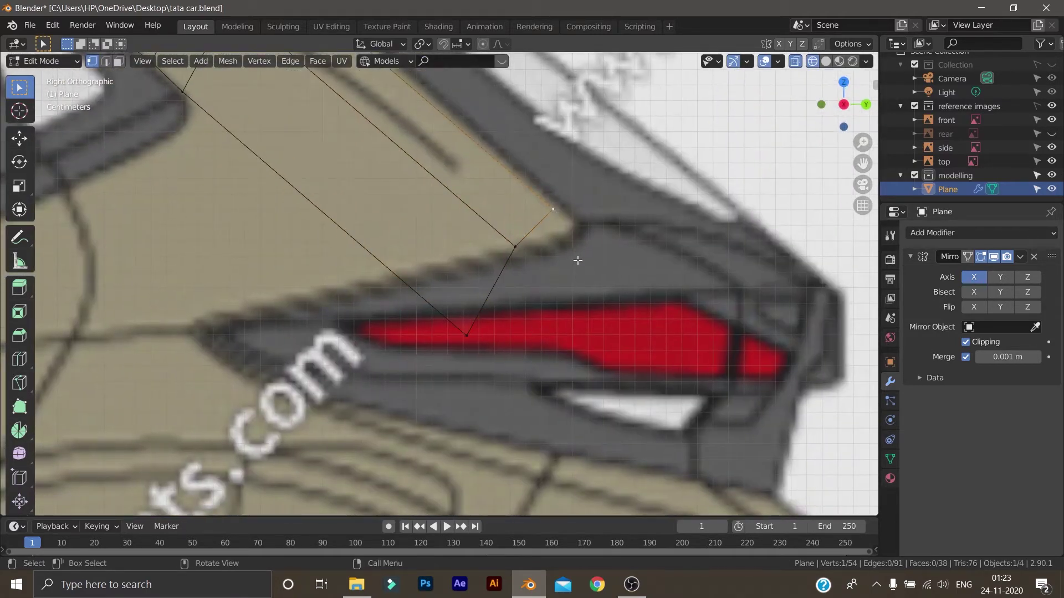
key("g")
left_click(591, 255)
left_click(514, 248)
key("g")
left_click(509, 252)
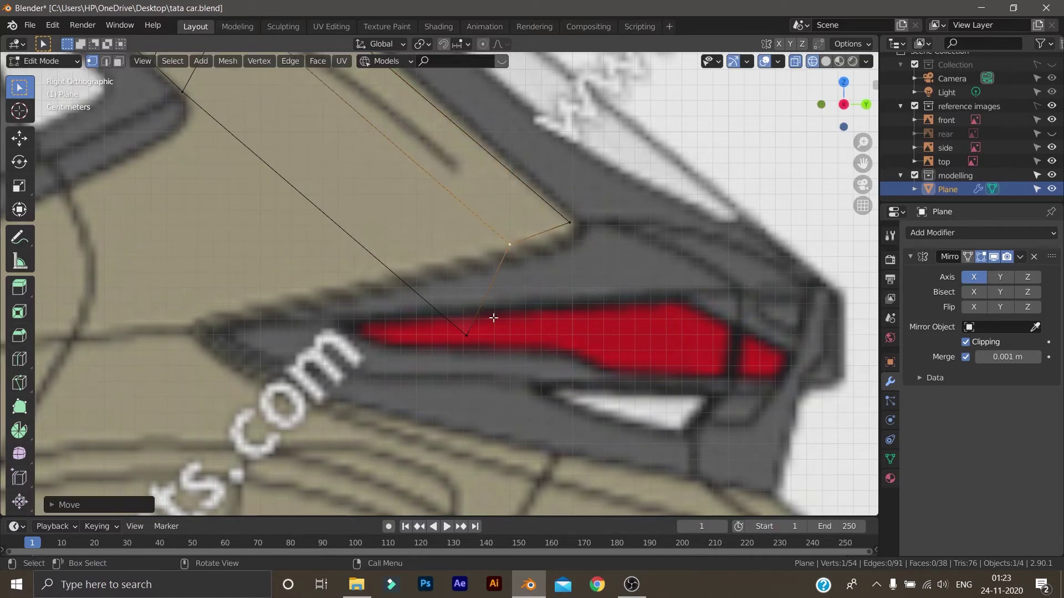
left_click(465, 342)
key("g")
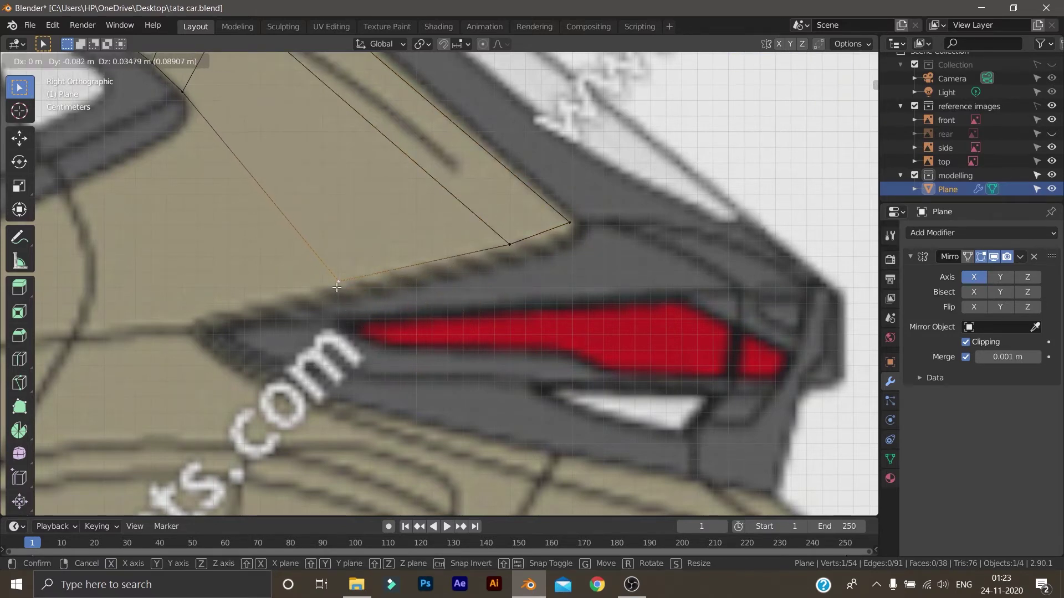
left_click(337, 288)
- Add a centred loop cut across the new pillar faces, and move its middle vertex onto the curved body crease
scroll(377, 292, "down", 2)
middle_click_drag(315, 148, 338, 236, "shift")
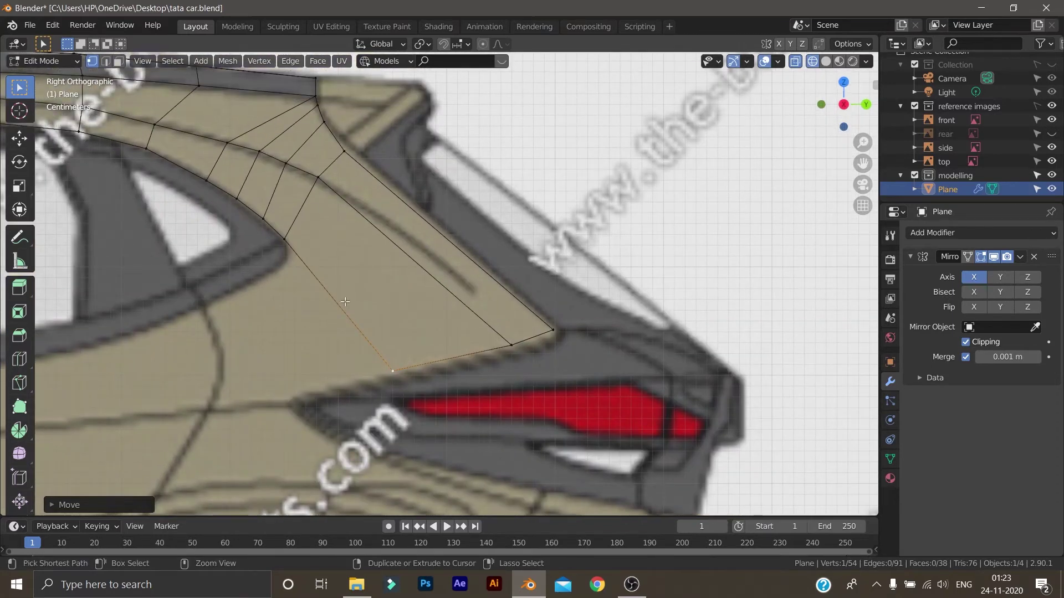
key("ctrl+r")
left_click(382, 299)
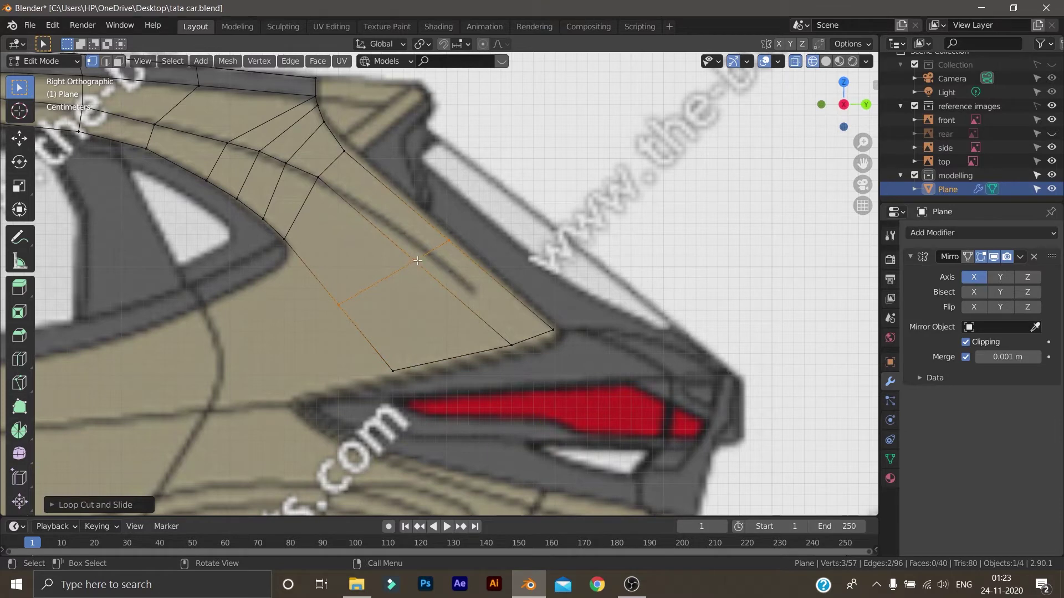
right_click(420, 321)
key("g")
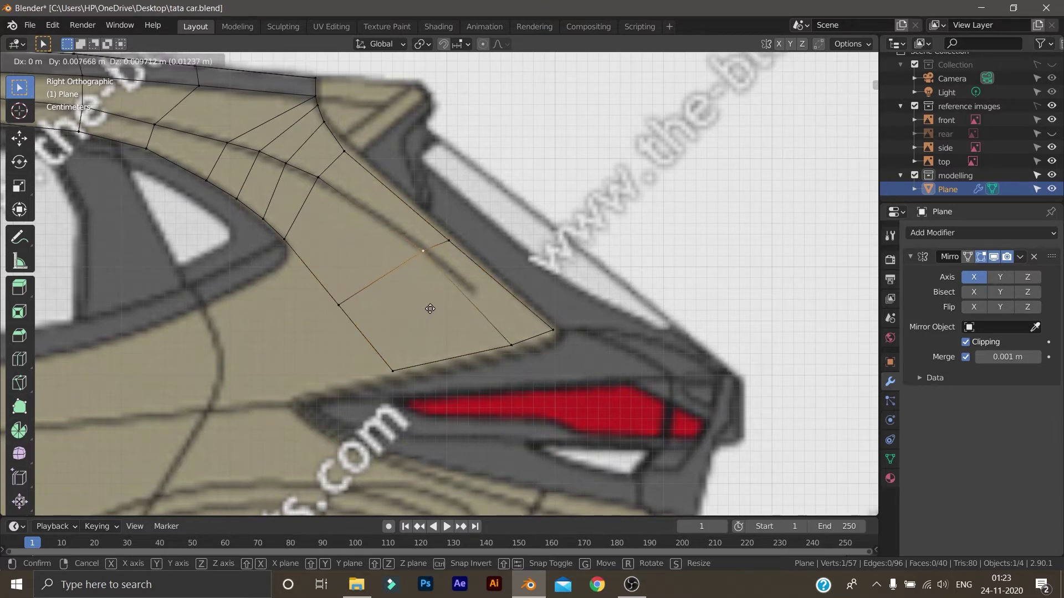
left_click(434, 313)
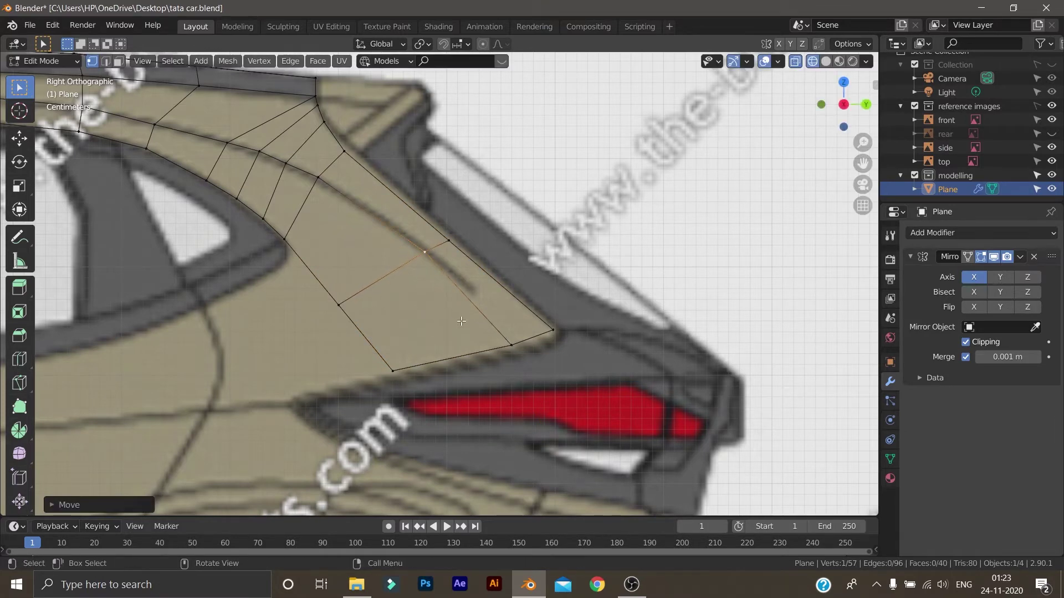
- Select the new loop's three vertices and edge-slide them down the pillar toward the tail light
left_click(512, 344)
left_click(424, 264)
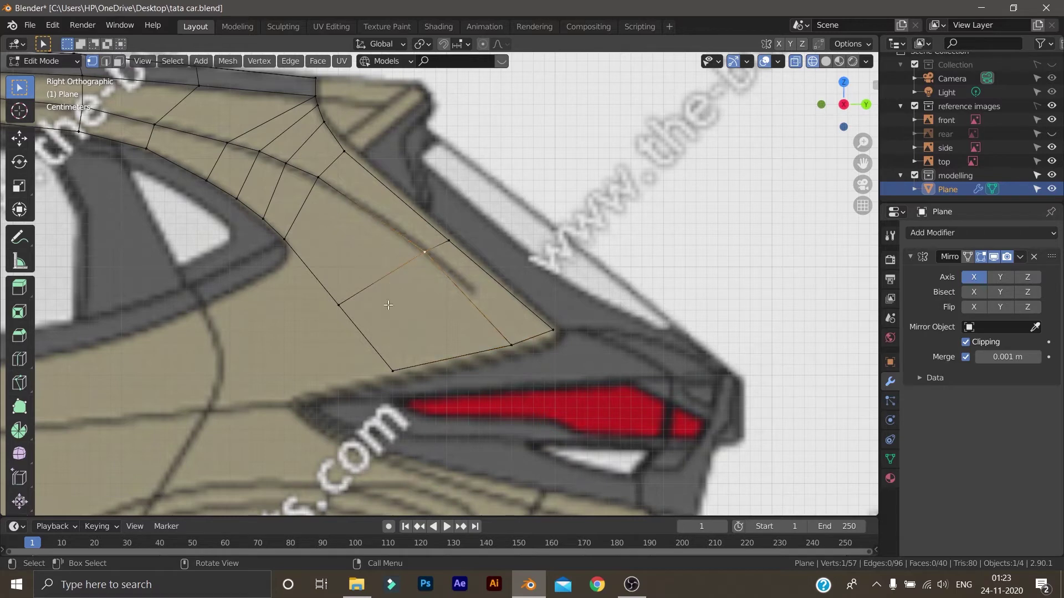
left_click(340, 308, "ctrl")
left_click(448, 241, "ctrl")
key("g")
key("g")
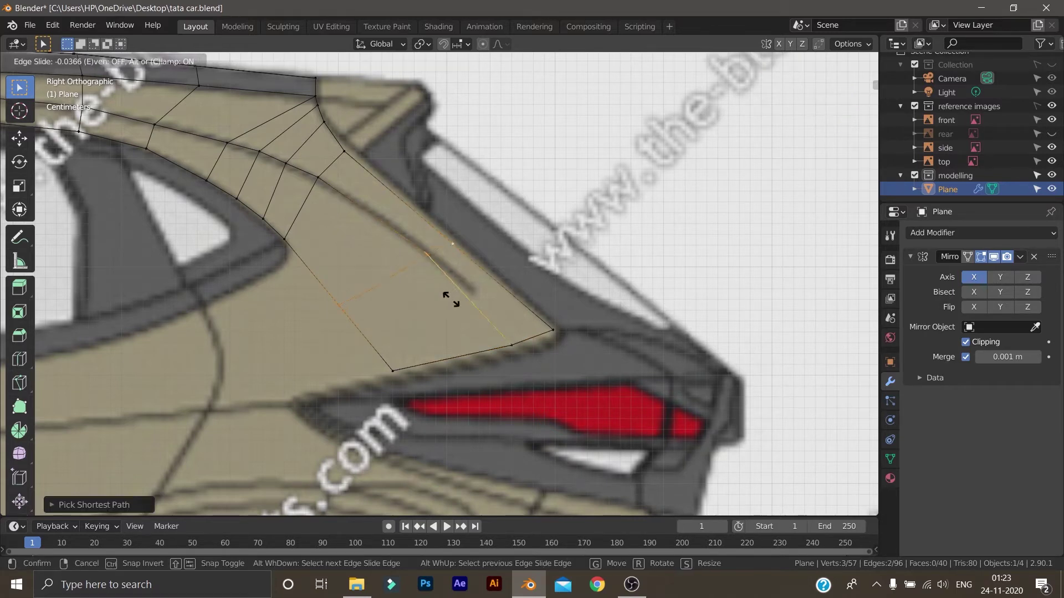
left_click(471, 311)
- Try moving the loop's middle vertex onto the end of the body crease, and undo that move
left_click(447, 276)
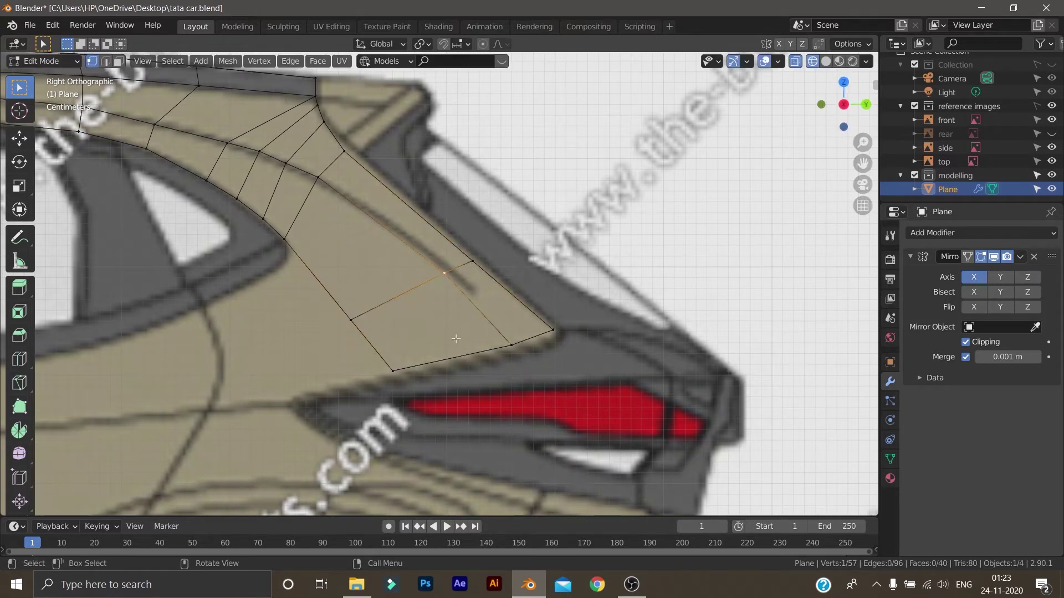
key("g")
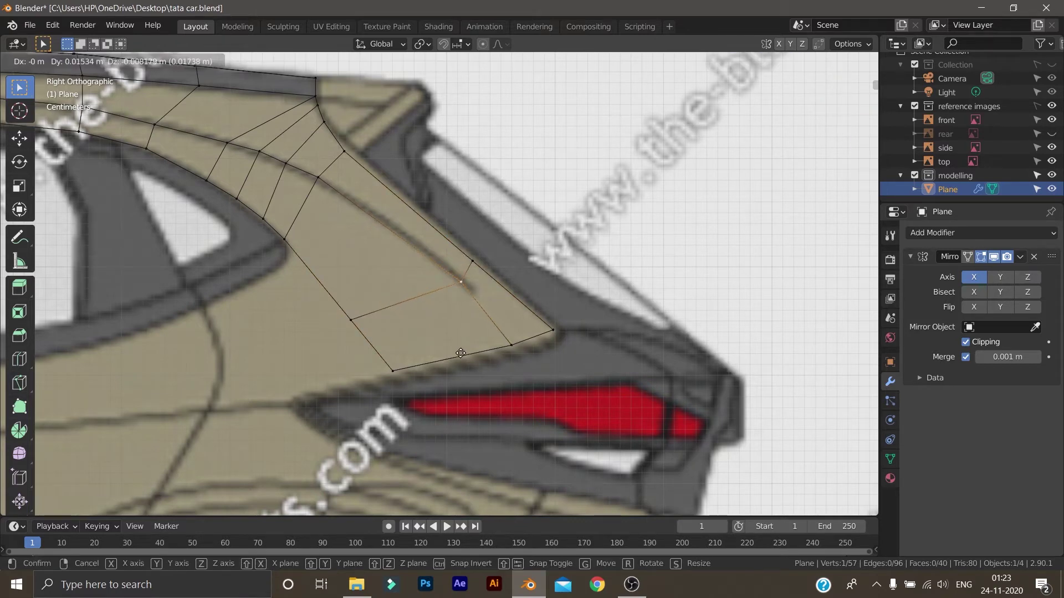
left_click(460, 351)
key("ctrl+z")
key("ctrl+z")
key("ctrl+z")
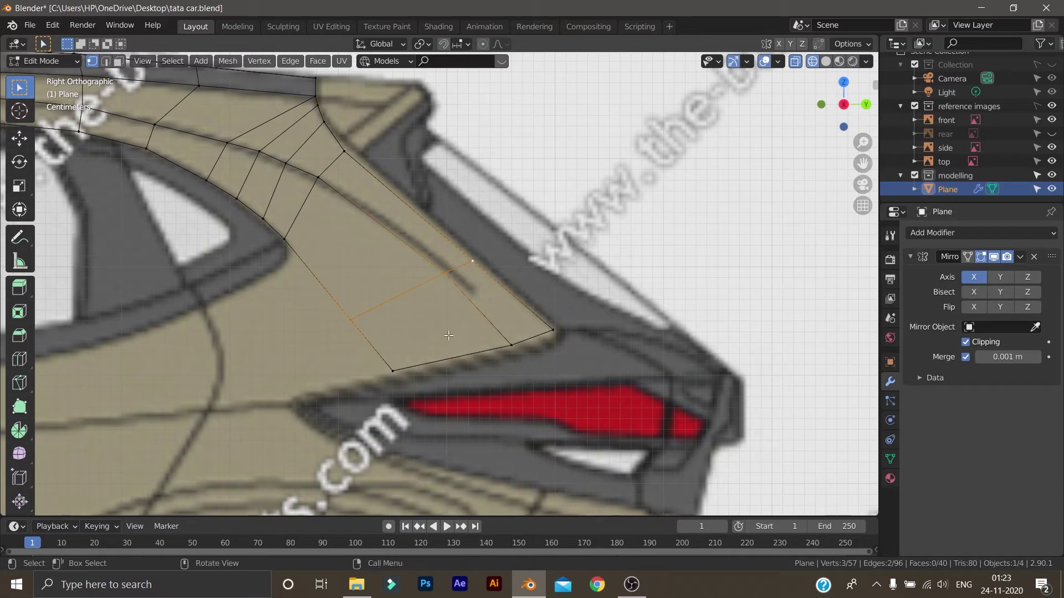
- Undo the edge slide, the middle vertex move and the single loop cut on the rear pillar faces
key("ctrl+z")
key("ctrl+z")
key("ctrl+z")
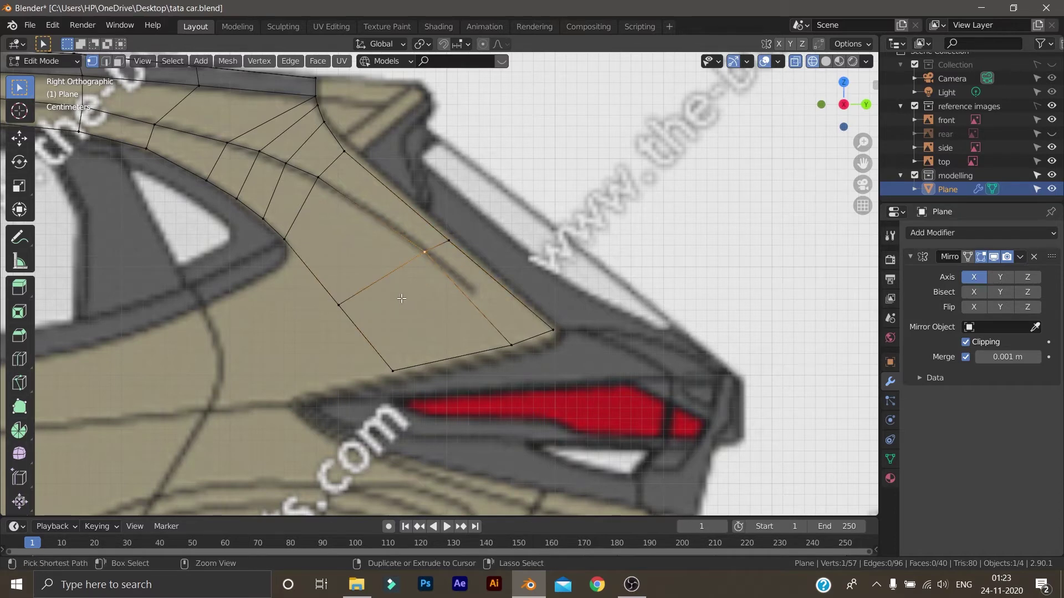
key("ctrl+z")
key("ctrl+z")
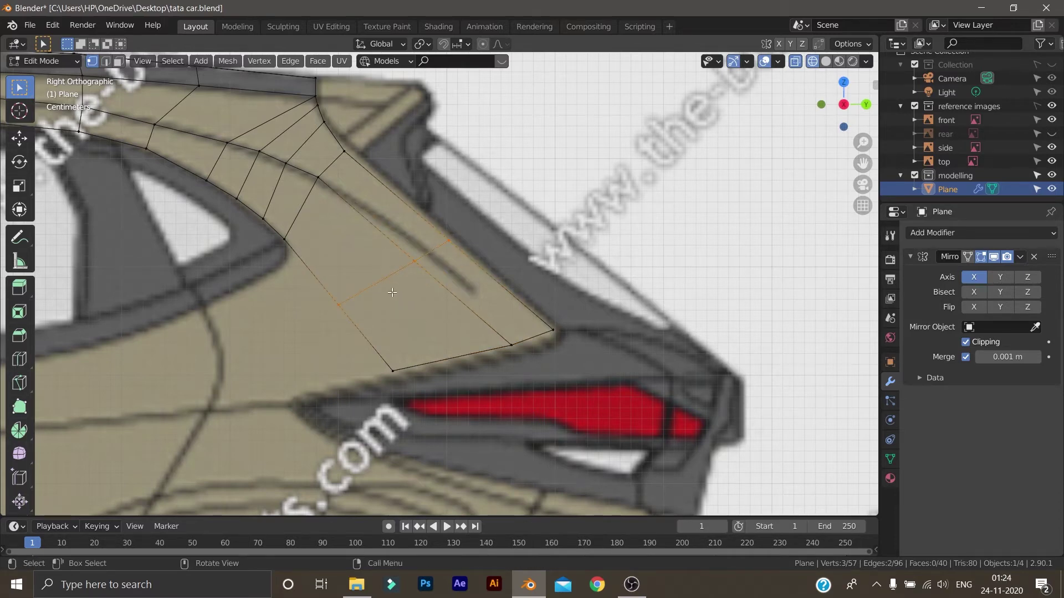
- Add two evenly spaced loop cuts across the new rear pillar faces
key("ctrl+r")
left_click(383, 266)
left_click(382, 266)
- Move the middle vertices of both new loops onto the curved body crease in the side view
left_click(382, 241)
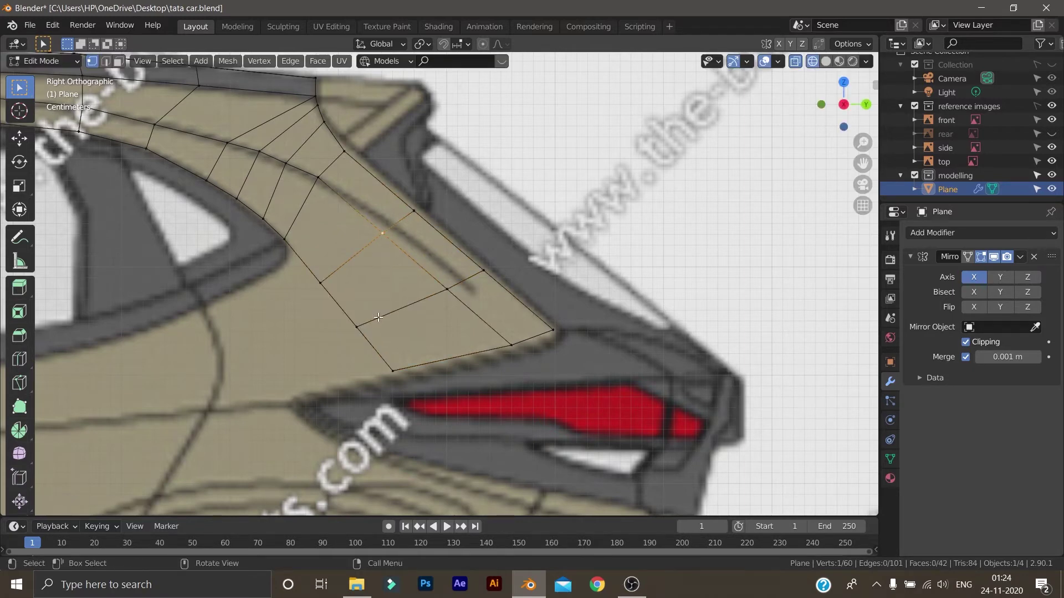
key("g")
left_click(391, 304)
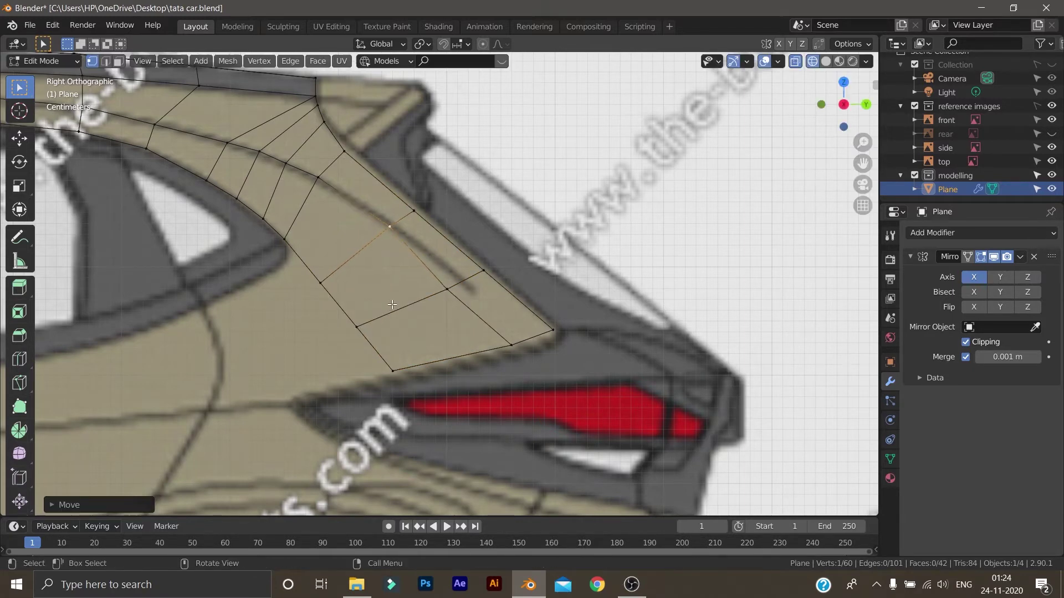
left_click(443, 293)
key("g")
key("g")
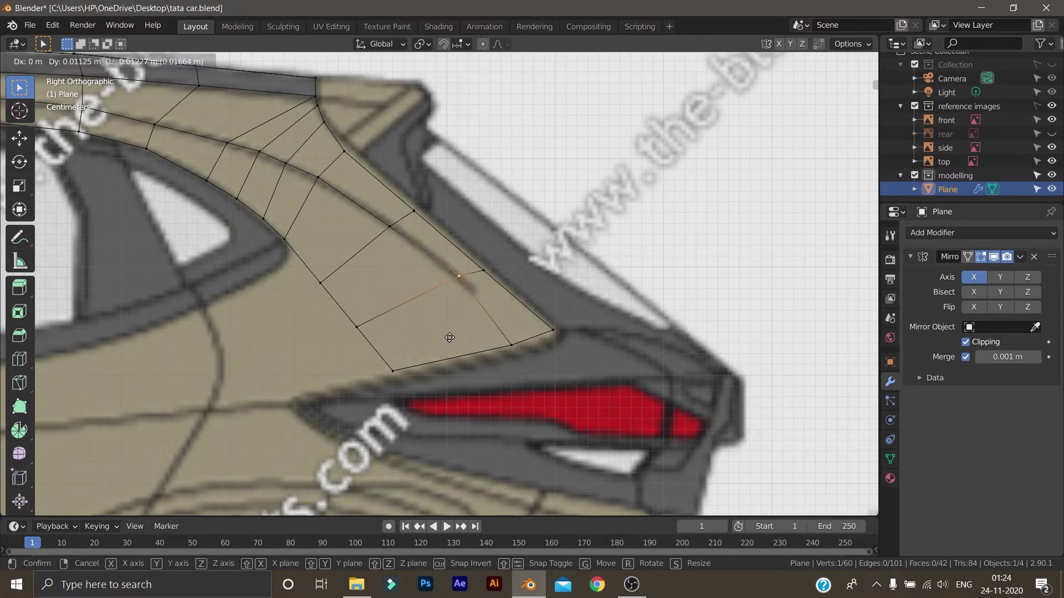
left_click(450, 343)
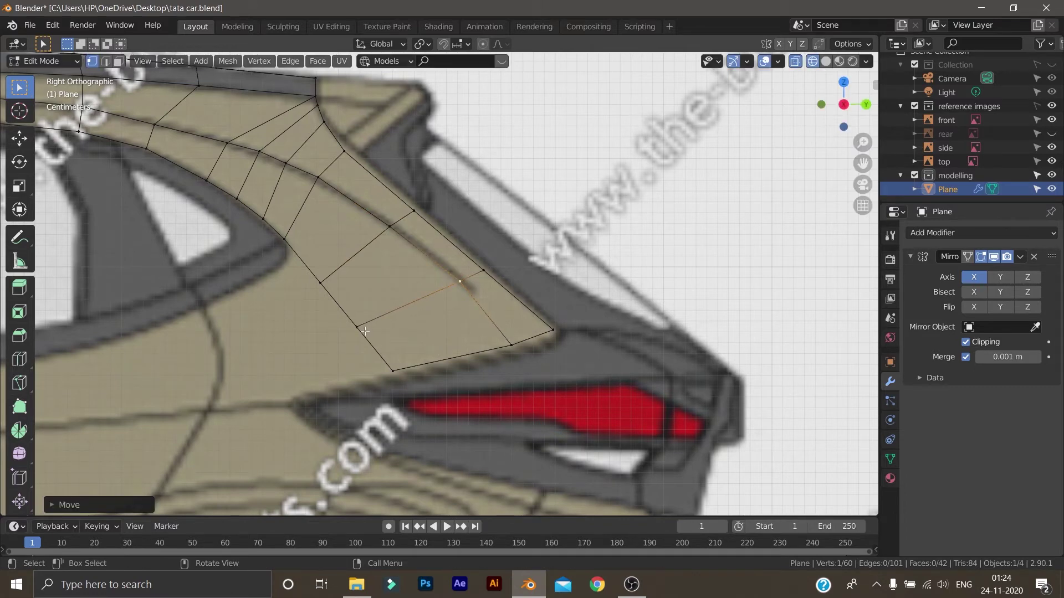
- Nudge the crease vertices in the rows above the new loops onto the blueprint's body crease line
left_click(440, 347)
left_click(319, 183)
key("g")
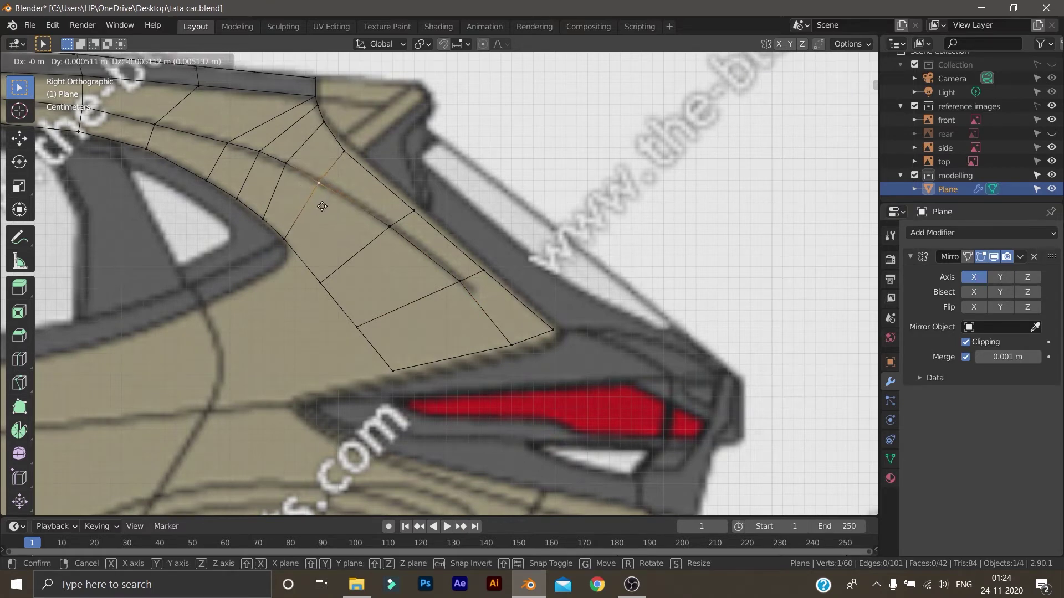
left_click(324, 207)
left_click(297, 172)
key("g")
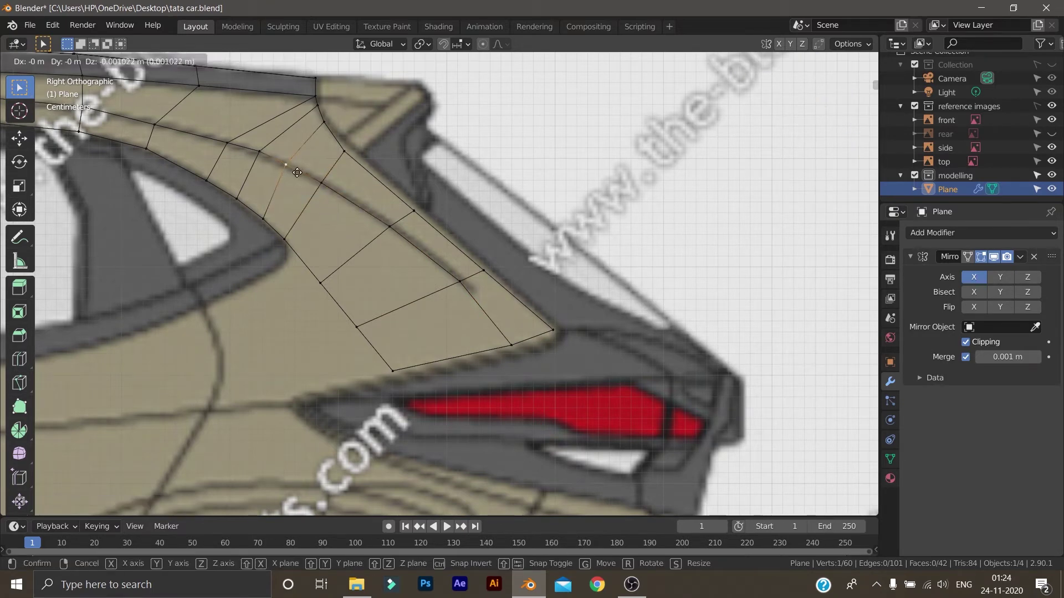
left_click(301, 173)
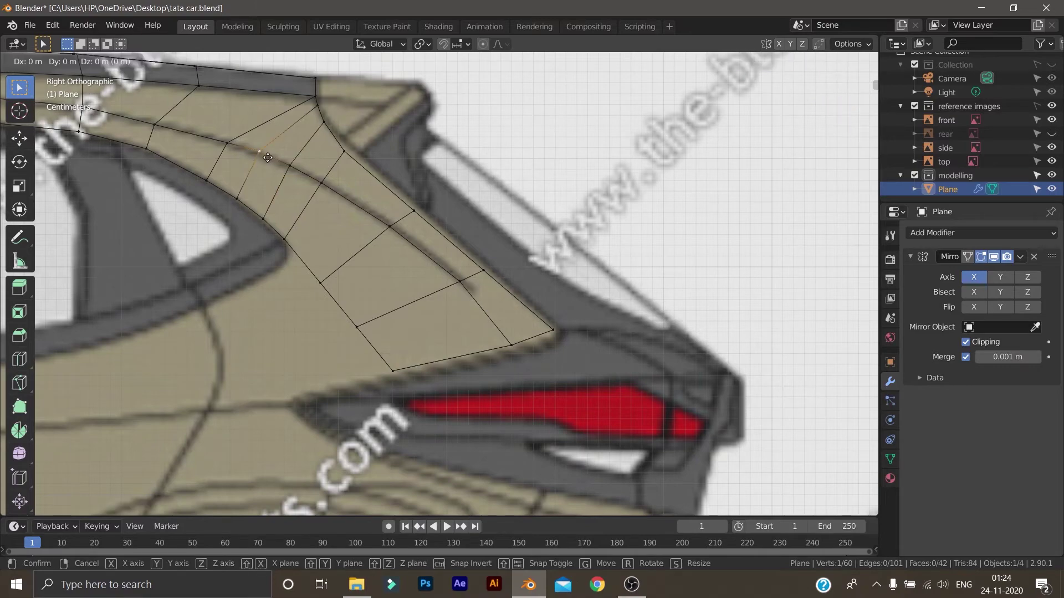
- In the top view, move the middle vertices of both new loops onto the pillar's crease line
scroll(364, 260, "down", 1)
scroll(365, 259, "down", 3)
middle_click_drag(365, 260, 520, 386)
key("KP_7")
scroll(520, 386, "up", 4)
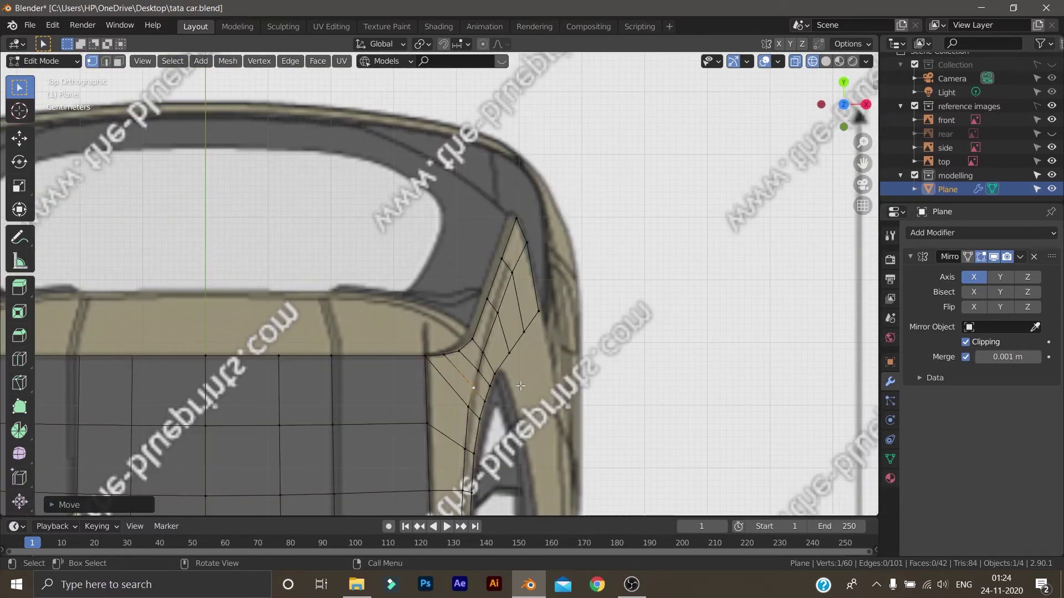
scroll(535, 332, "up", 4)
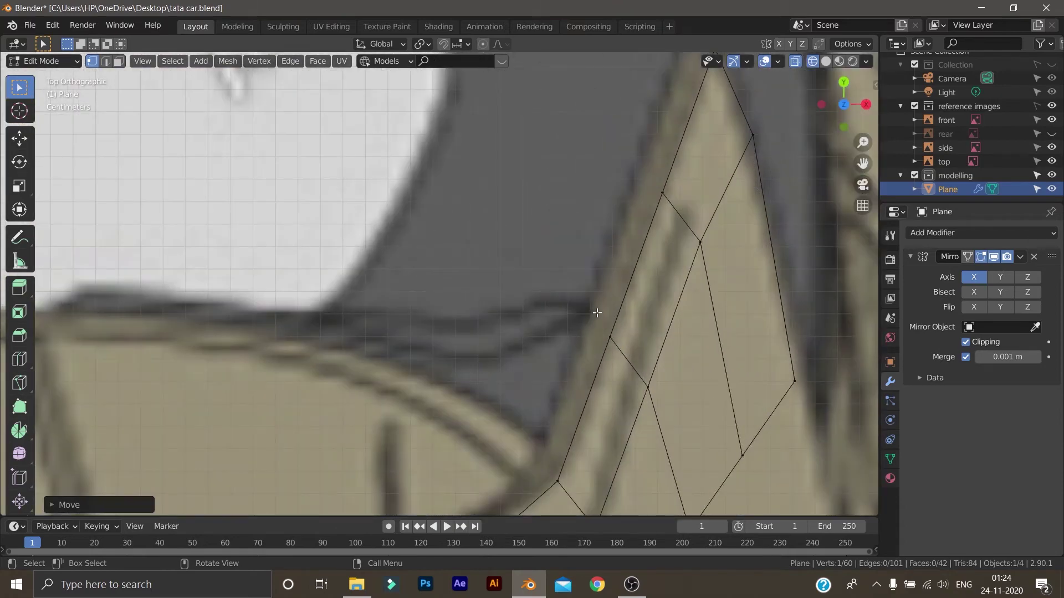
scroll(596, 313, "down", 3)
left_click(540, 335)
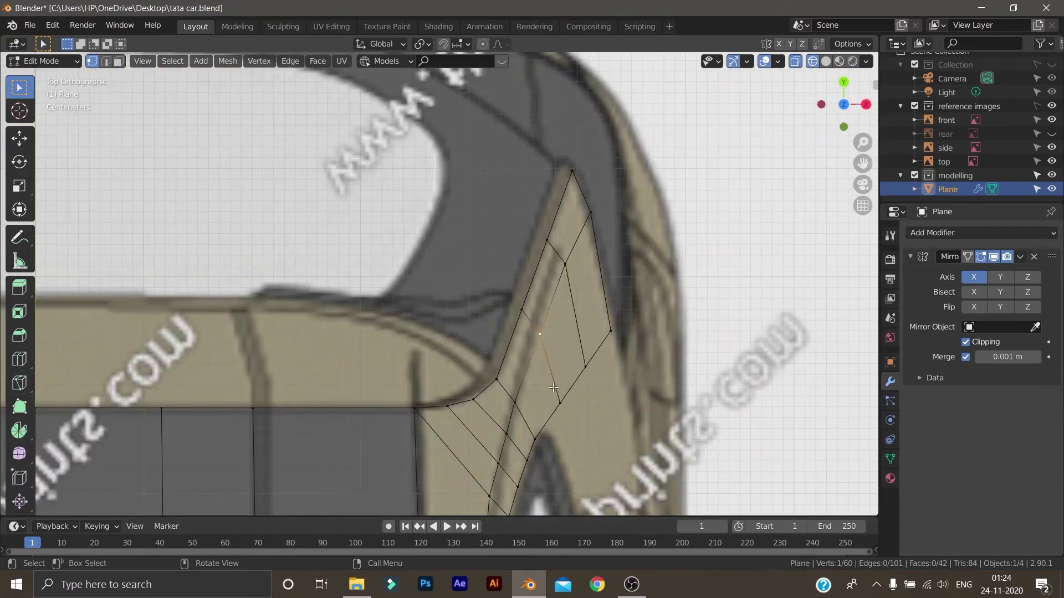
key("g")
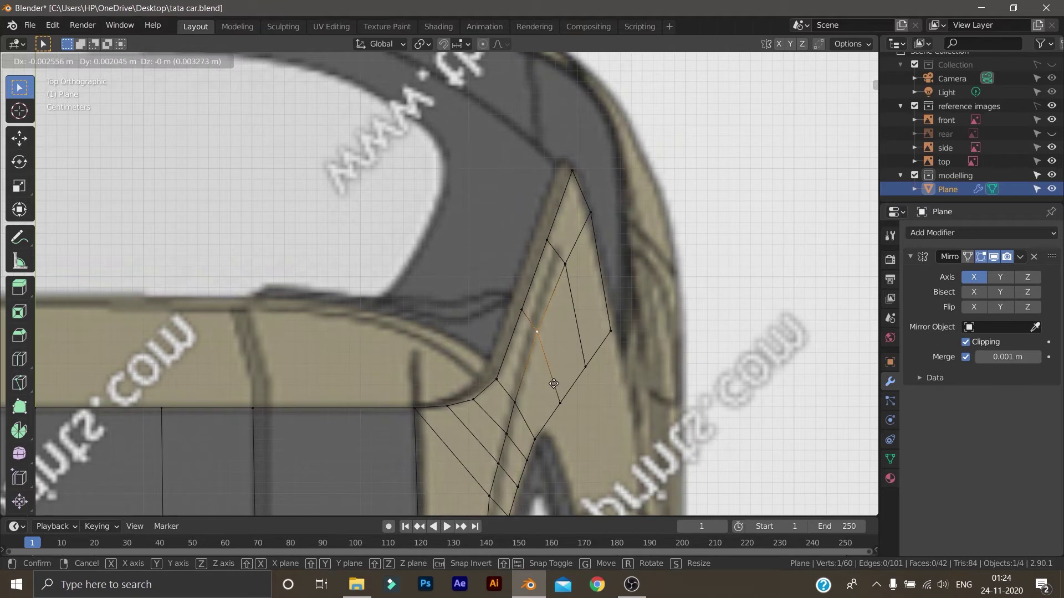
left_click(574, 308)
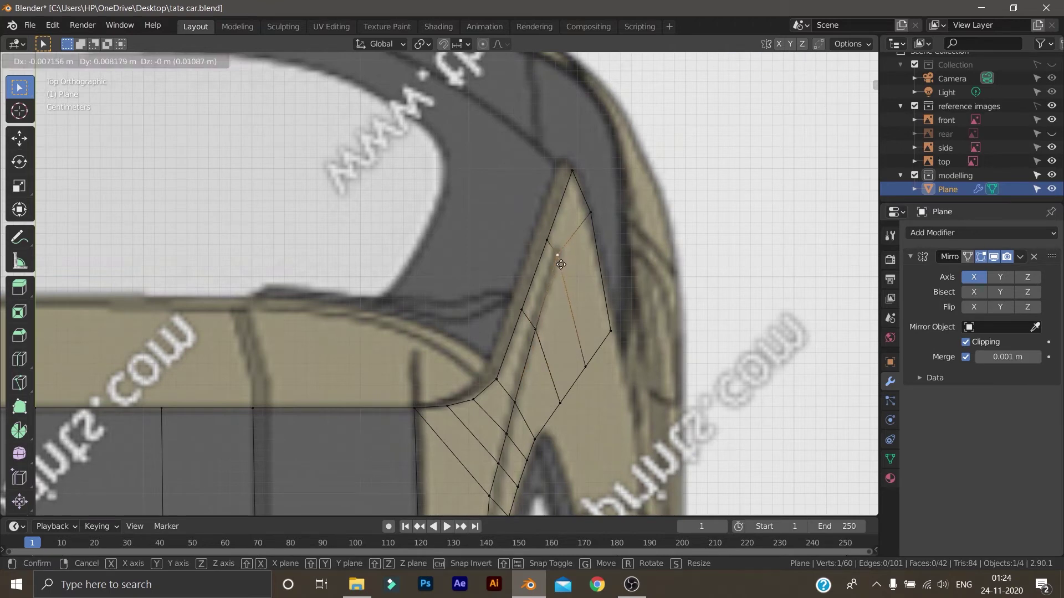
- Adjust the middle and outer corner vertices of the pillar's lower edge to the body outline in the top view
left_click(587, 220)
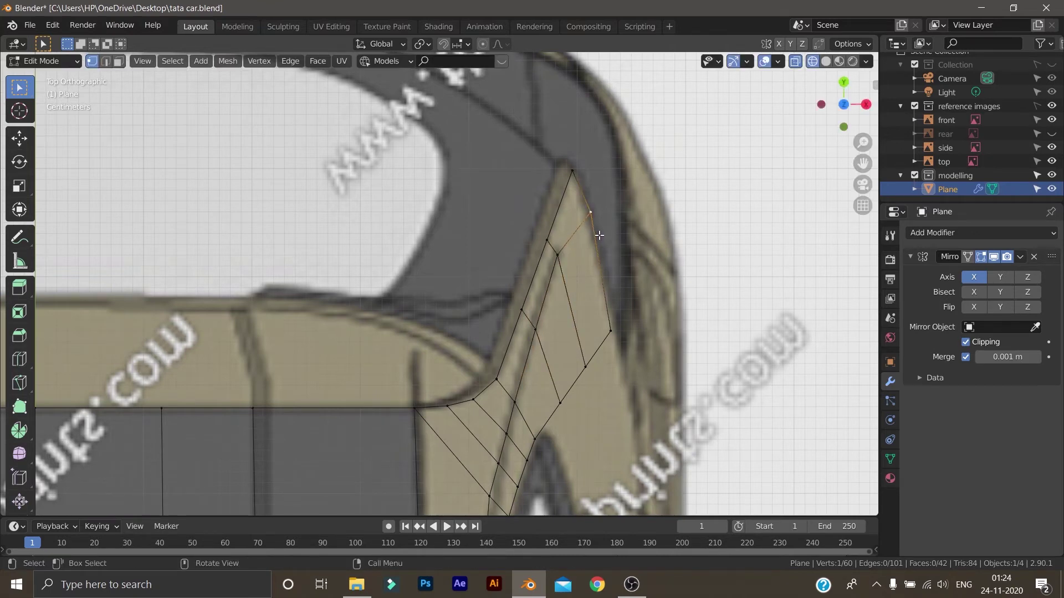
key("g")
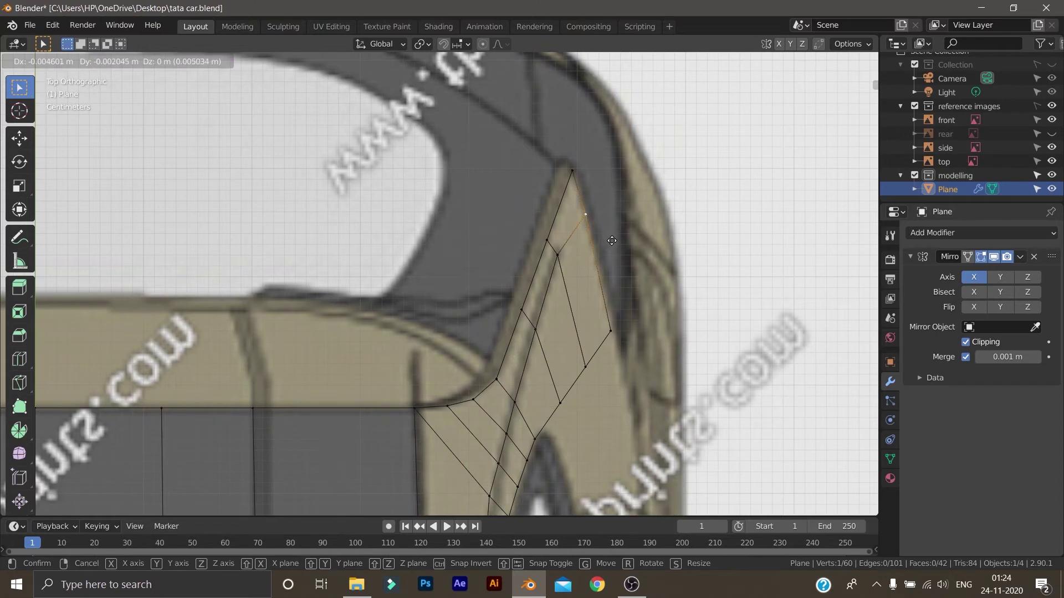
left_click(612, 240)
left_click(615, 328)
key("g")
left_click(616, 325)
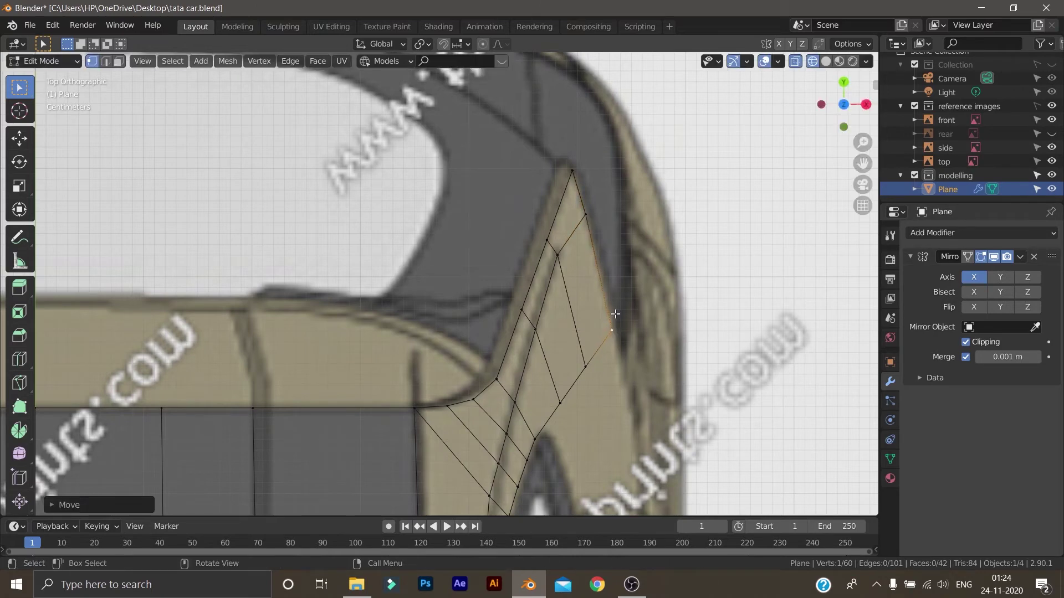
- In the side view, vertex-slide the lower loop's middle vertex along its loop onto the end of the body crease
key("KP_3")
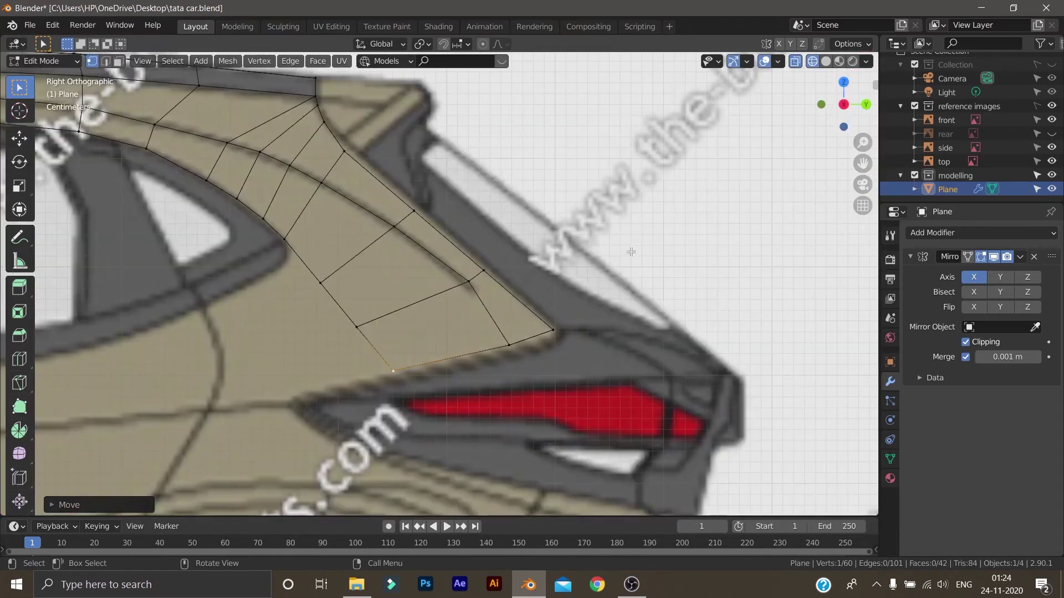
left_click(470, 283)
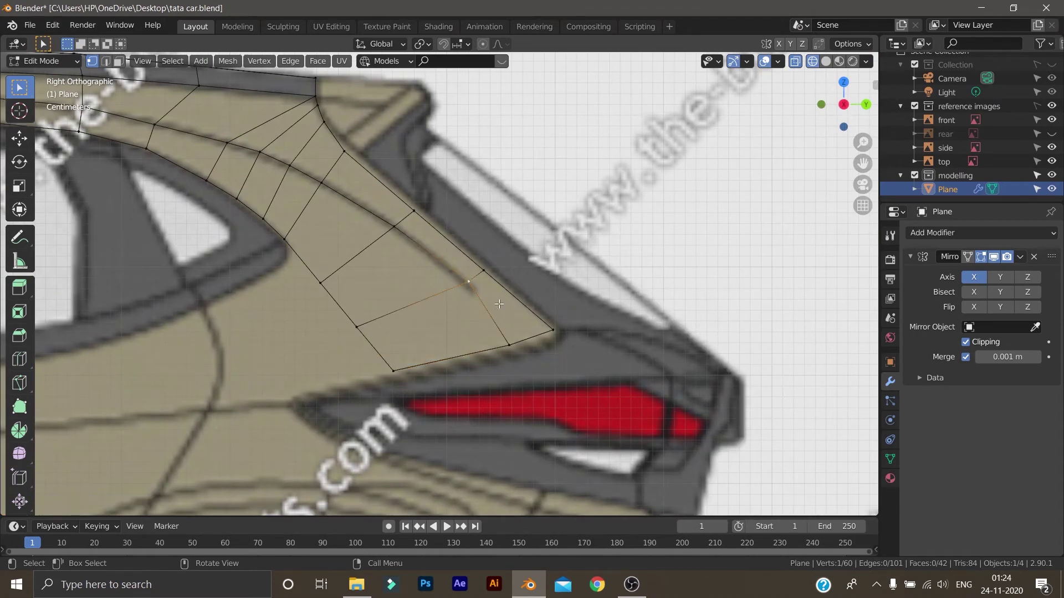
key("shift+v")
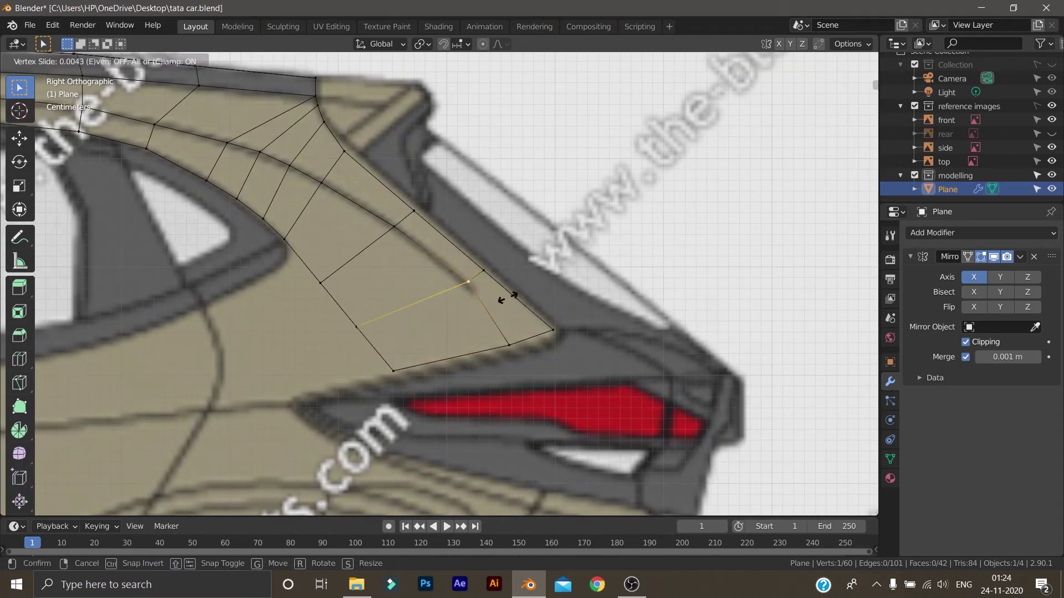
left_click(506, 301)
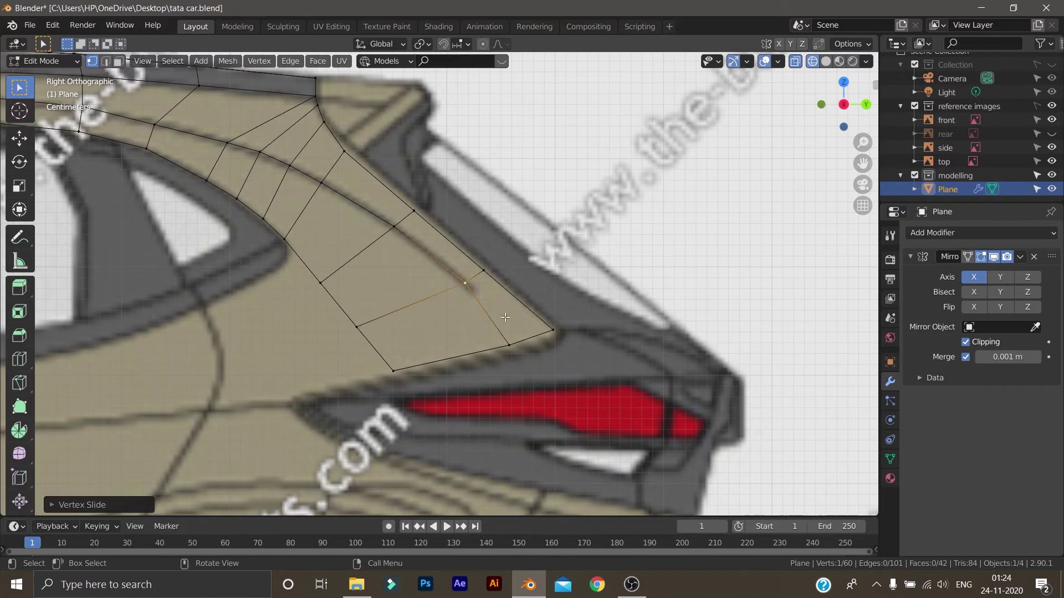
- Vertex-slide the pillar vertex beside the quarter window's rear corner down the pillar edge to match the window outline
scroll(498, 313, "down", 5)
scroll(443, 341, "up", 2)
scroll(438, 340, "up", 3)
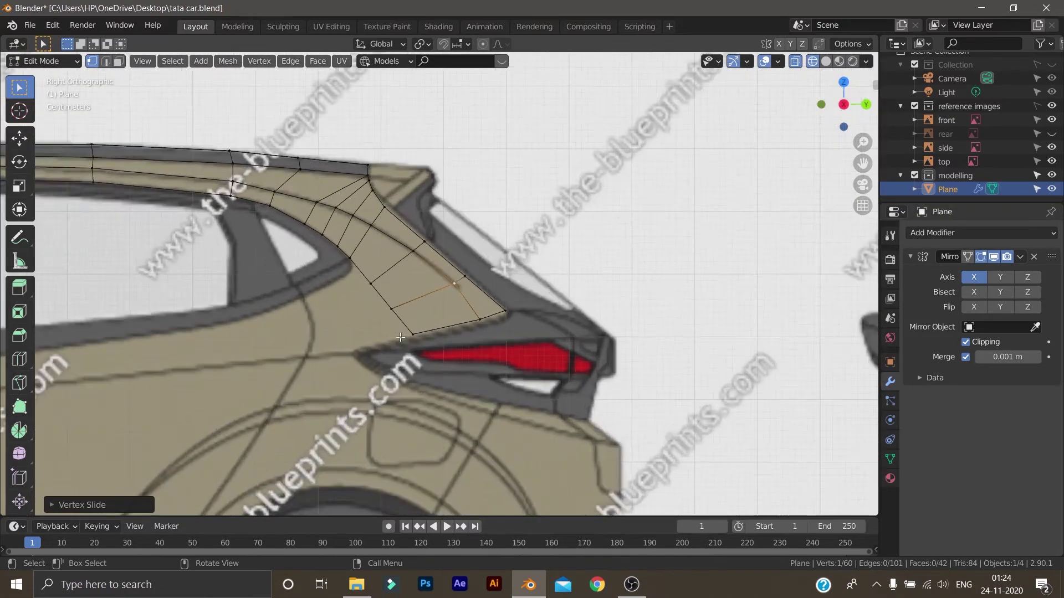
scroll(335, 315, "up", 2)
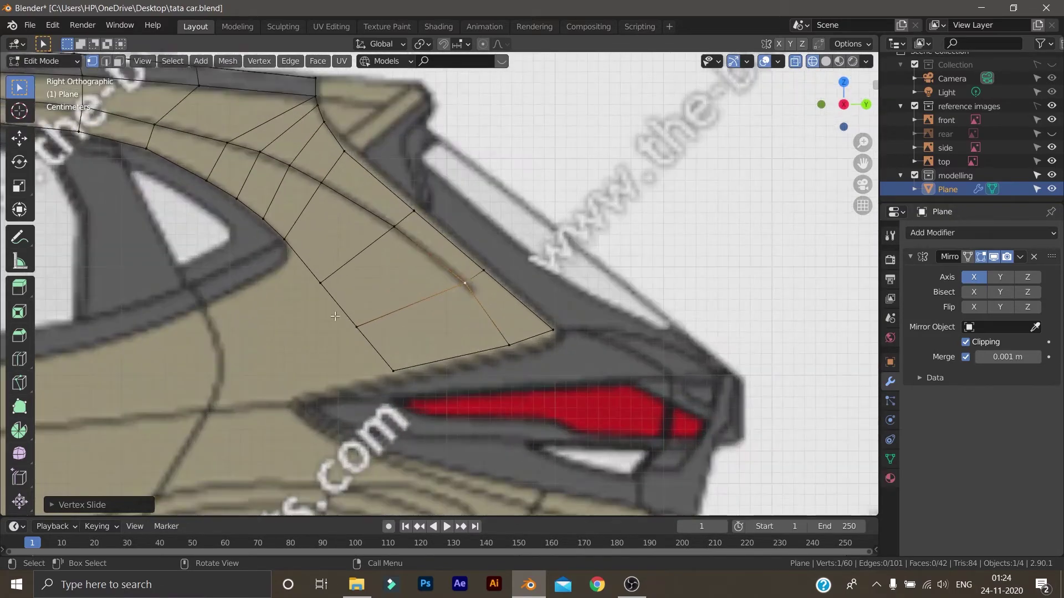
left_click(287, 240)
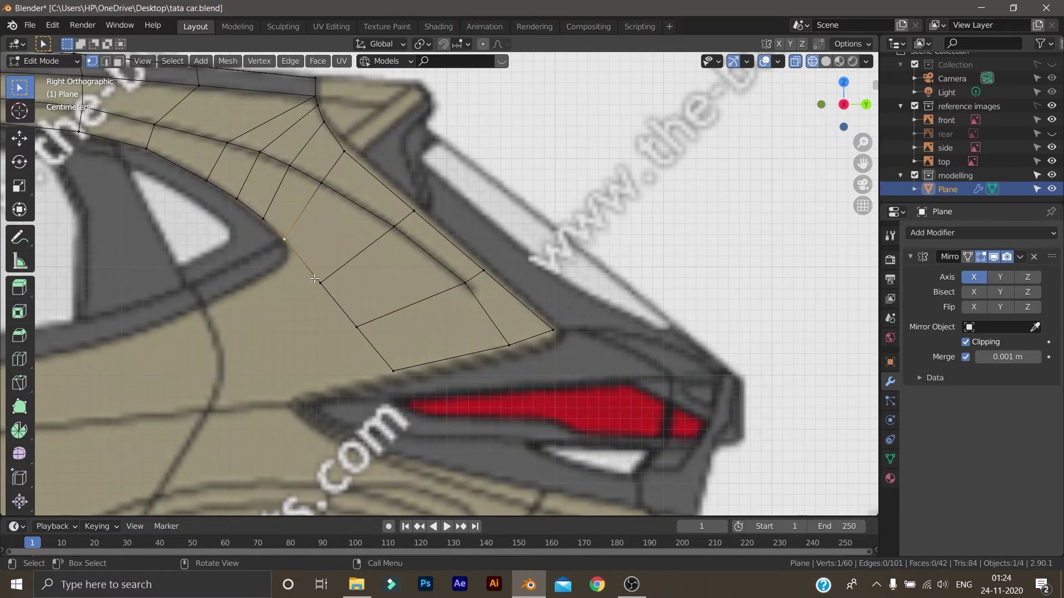
key("shift+v")
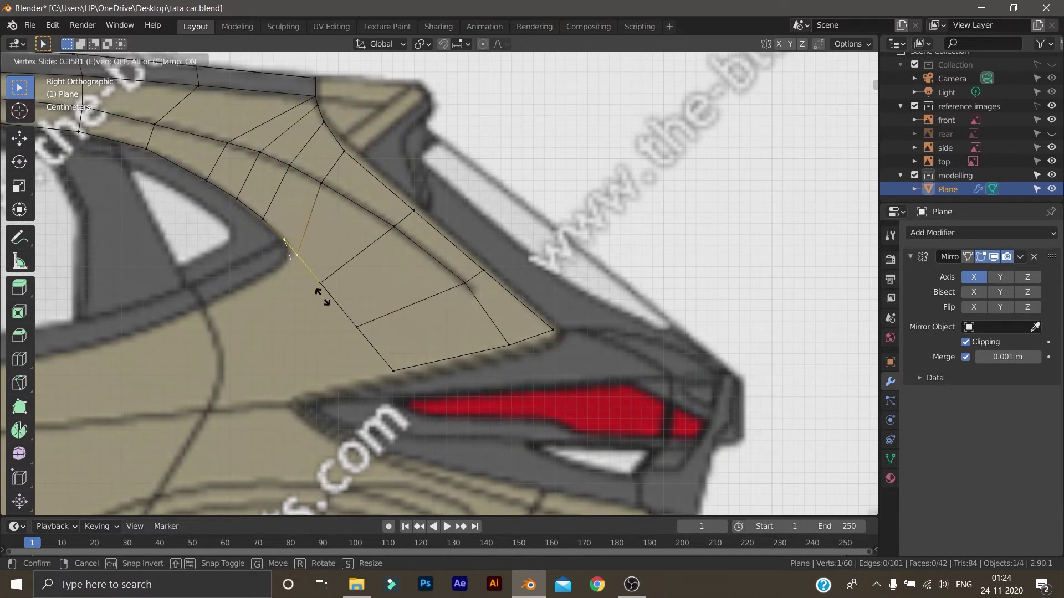
left_click(320, 295)
- Slide the same row's crease and rear-edge vertices down the pillar, and align the rear one with the pillar outline
left_click(323, 186)
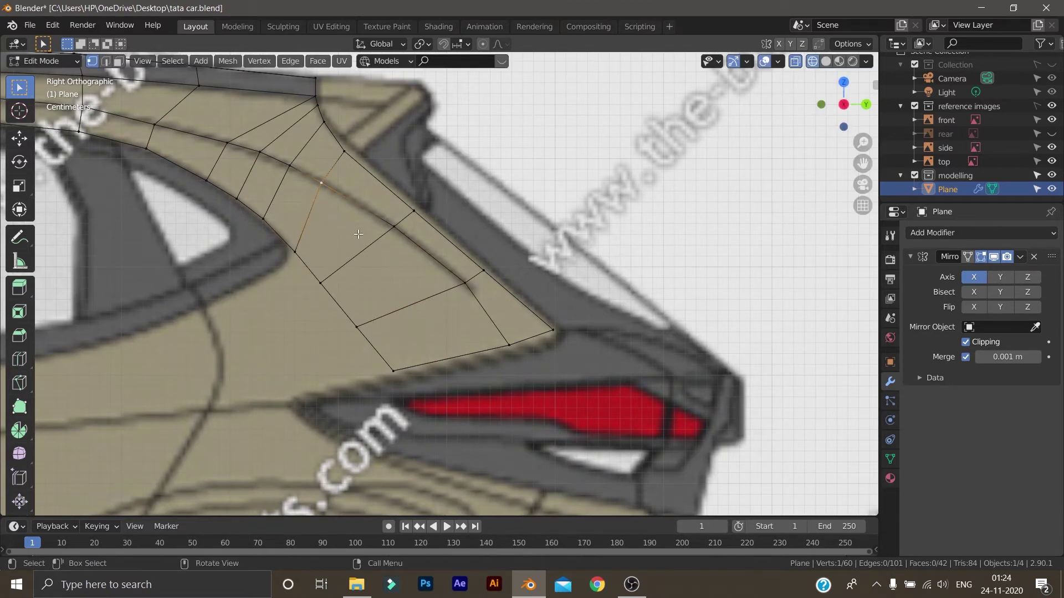
key("shift+v")
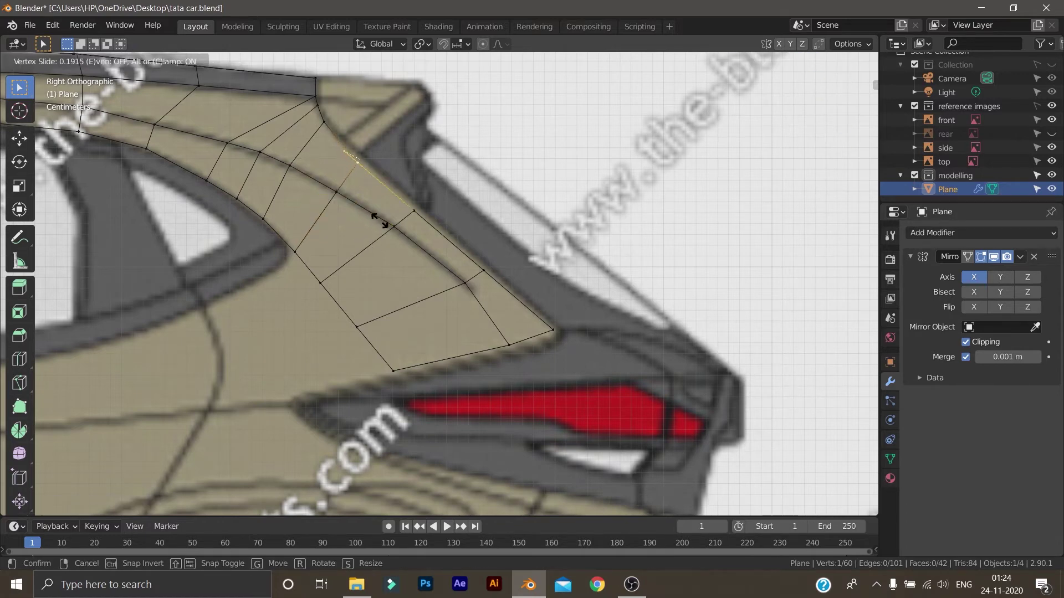
left_click(381, 222)
left_click(360, 173)
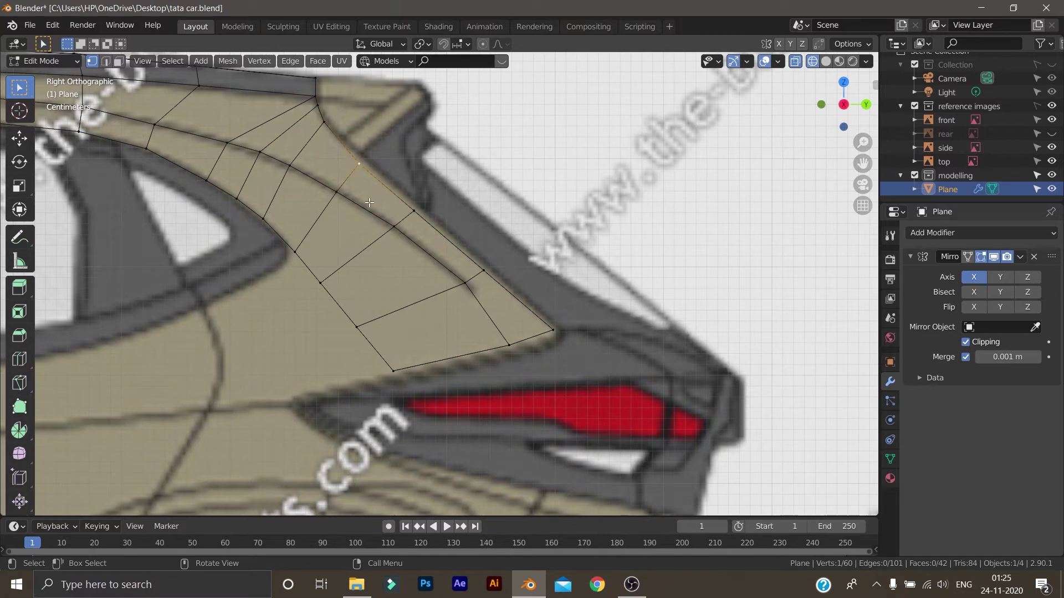
key("g")
left_click(332, 247)
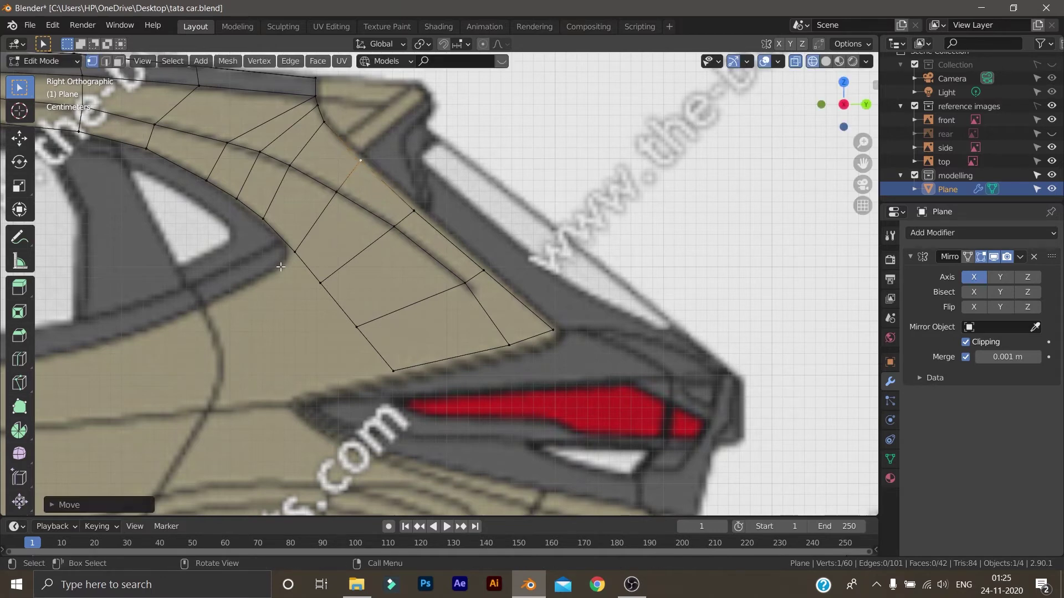
- Select the pillar's front edge from the window corner to the tail light and extrude it forward to the rear door line
left_click(287, 257)
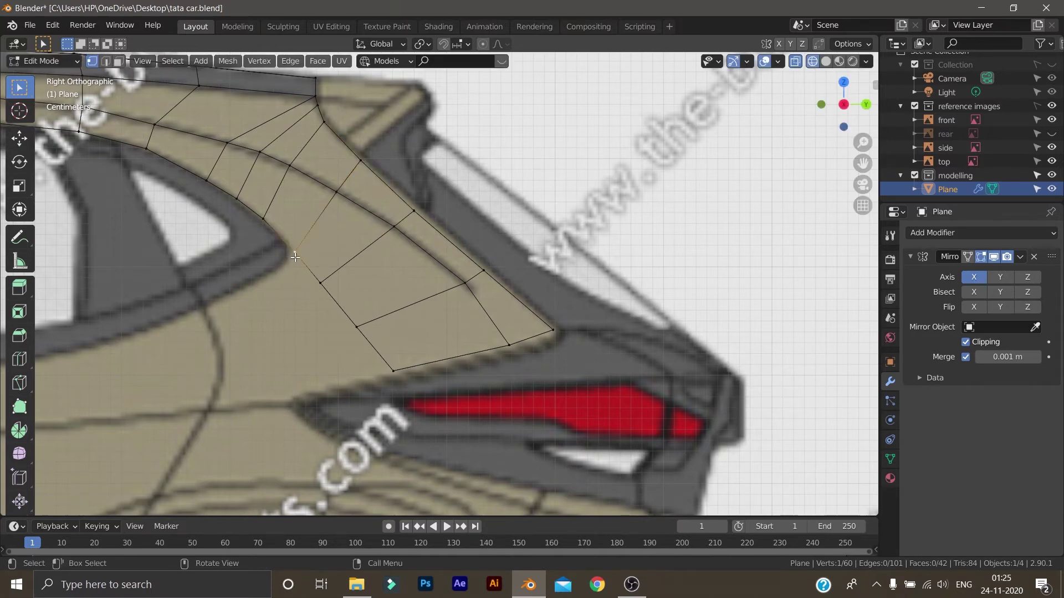
left_click(393, 371, "ctrl")
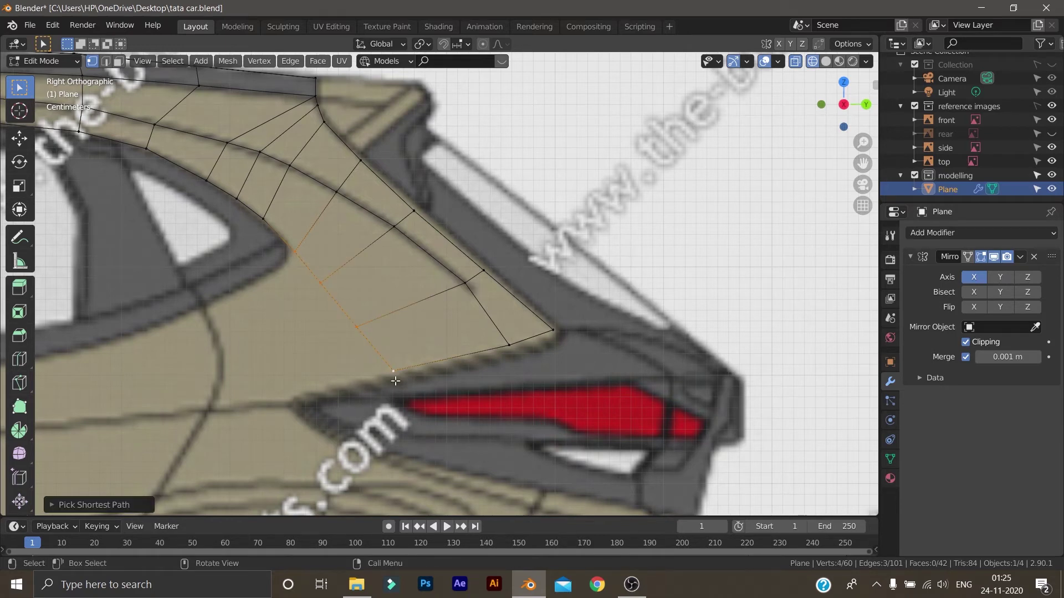
key("e")
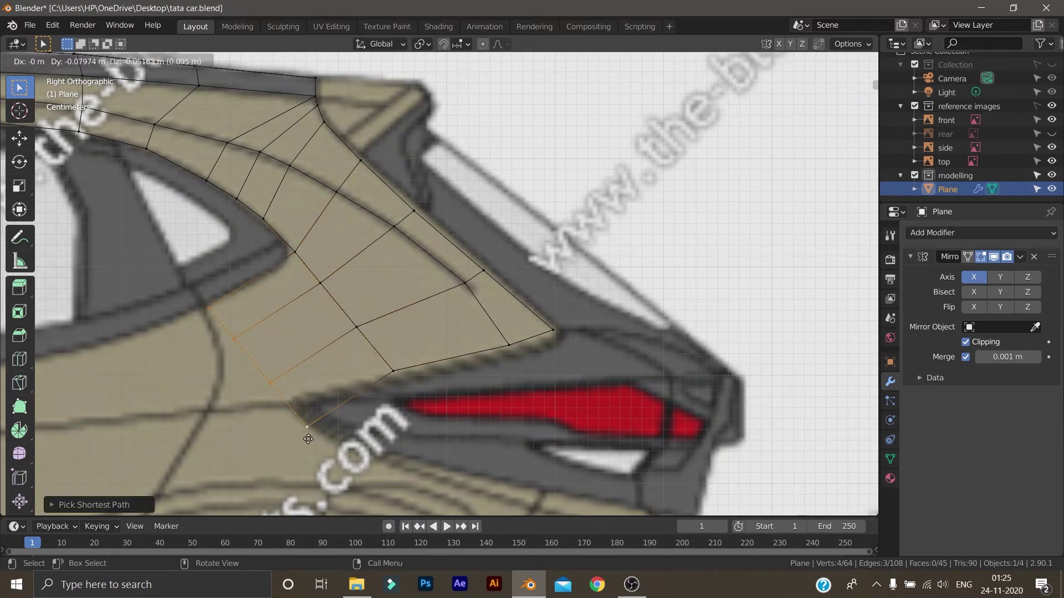
left_click(304, 438)
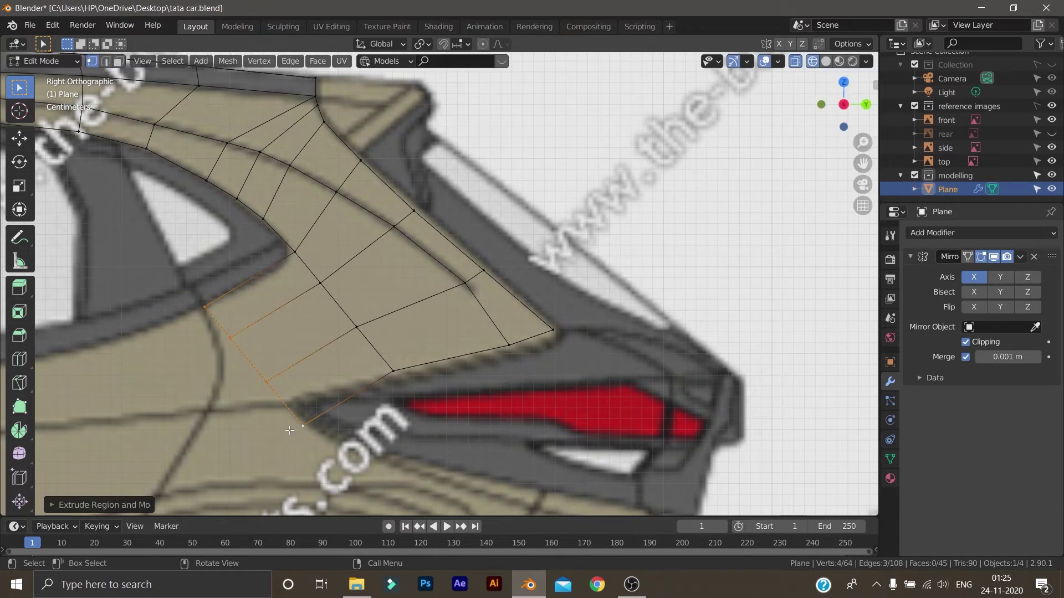
- In the side view, move the extruded front edge's vertices below the window line onto the curved rear door line
left_click(232, 341)
key("g")
left_click(241, 417)
left_click(261, 386)
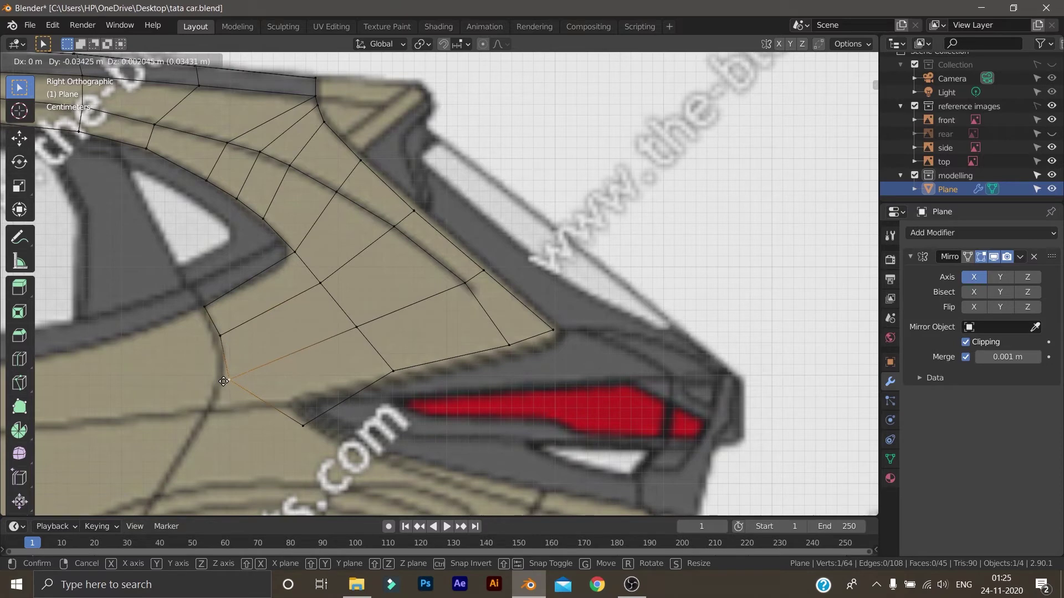
left_click(224, 381)
left_click(303, 426)
key("g")
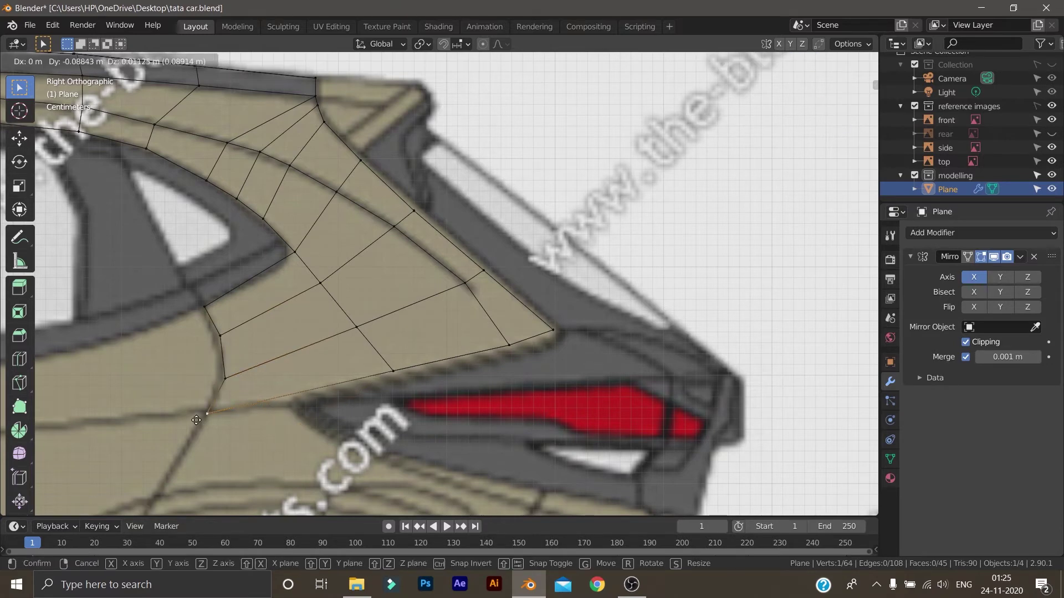
left_click(198, 417)
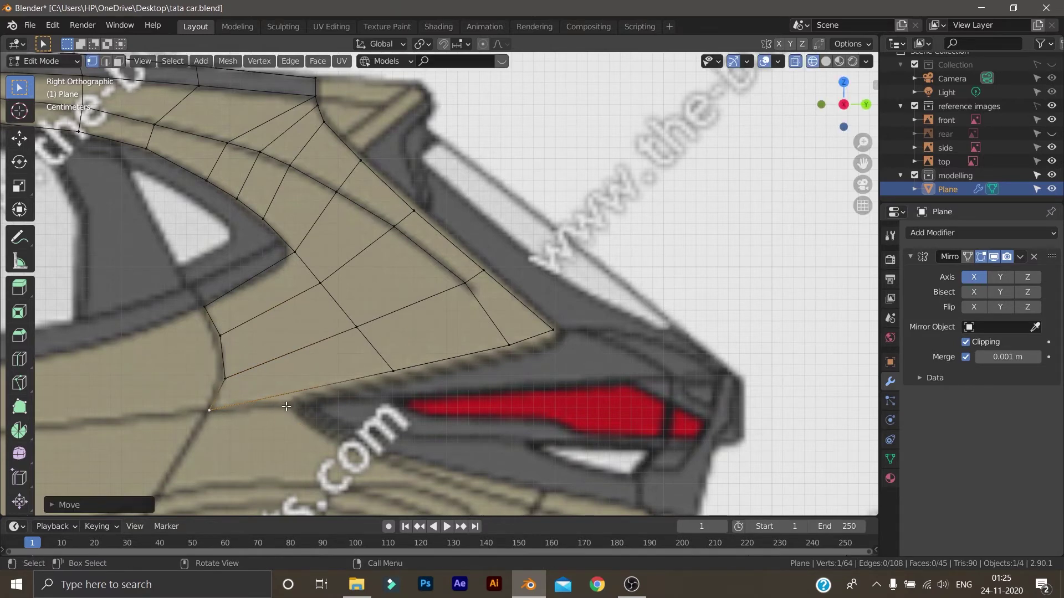
- In the top view, move the extruded edge's lowest, outermost vertex outward to follow the body side of the blueprint
key("KP_7")
scroll(370, 439, "down", 3)
scroll(533, 434, "up", 2)
middle_click_drag(578, 423, 318, 284, "shift")
scroll(344, 390, "up", 2)
middle_click_drag(344, 391, 339, 359, "shift")
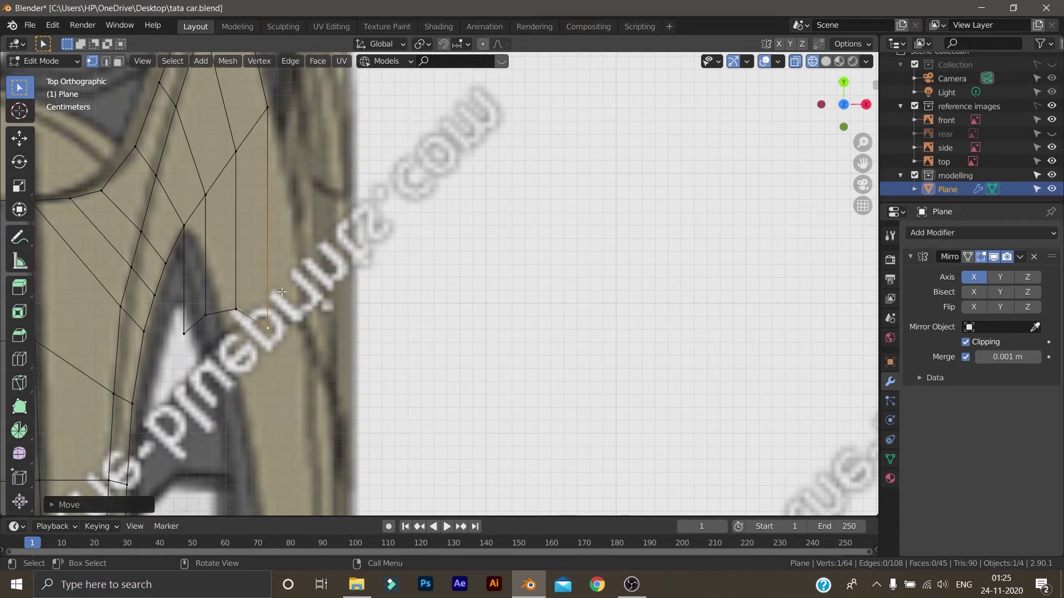
left_click(268, 366)
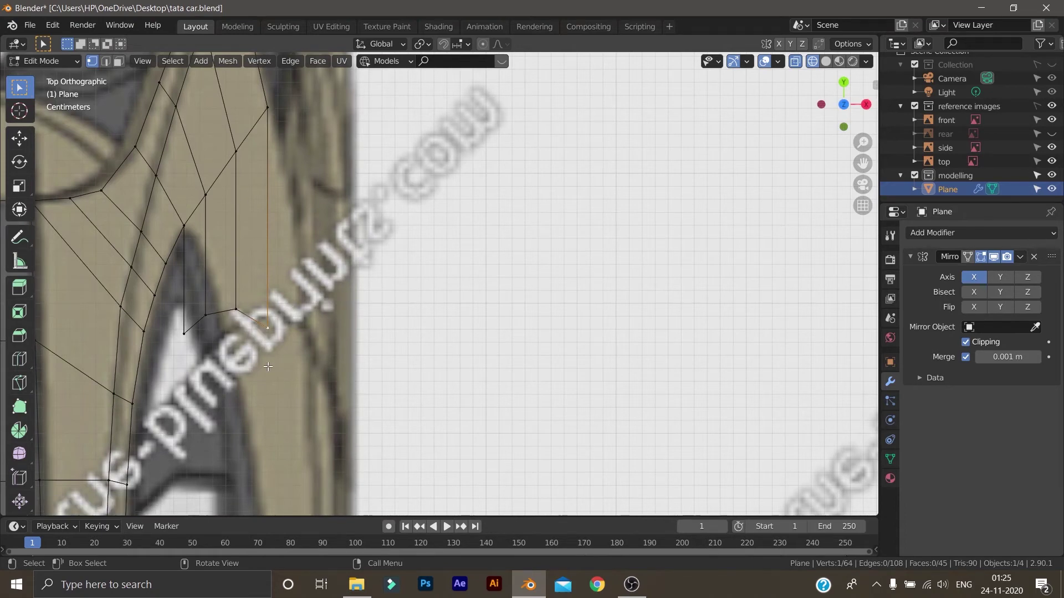
key("g")
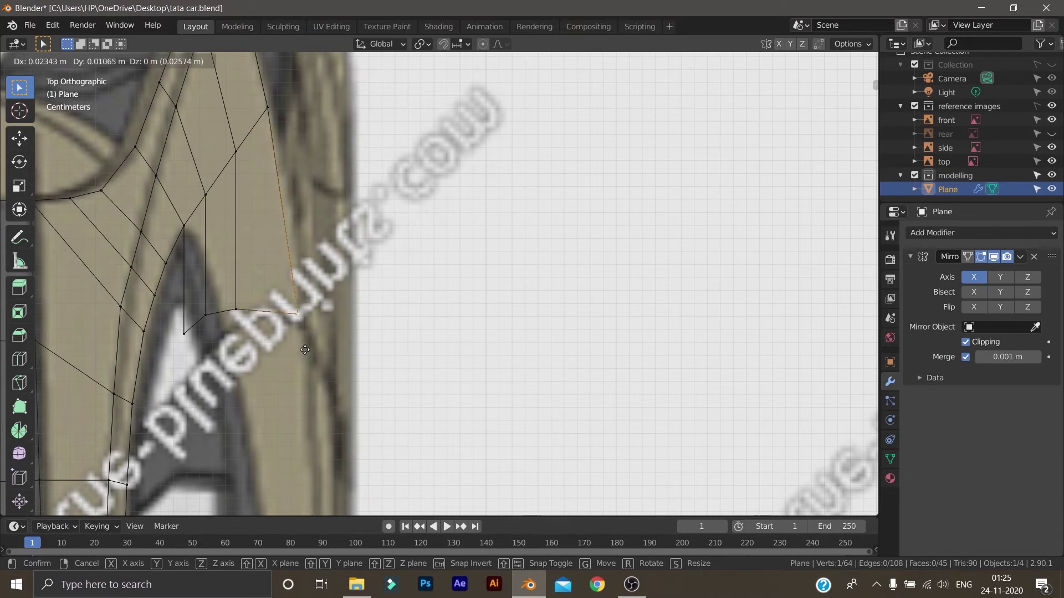
left_click(307, 353)
- Move the edge's remaining vertices outward, placing the innermost one on the quarter window outline
left_click(241, 310)
key("g")
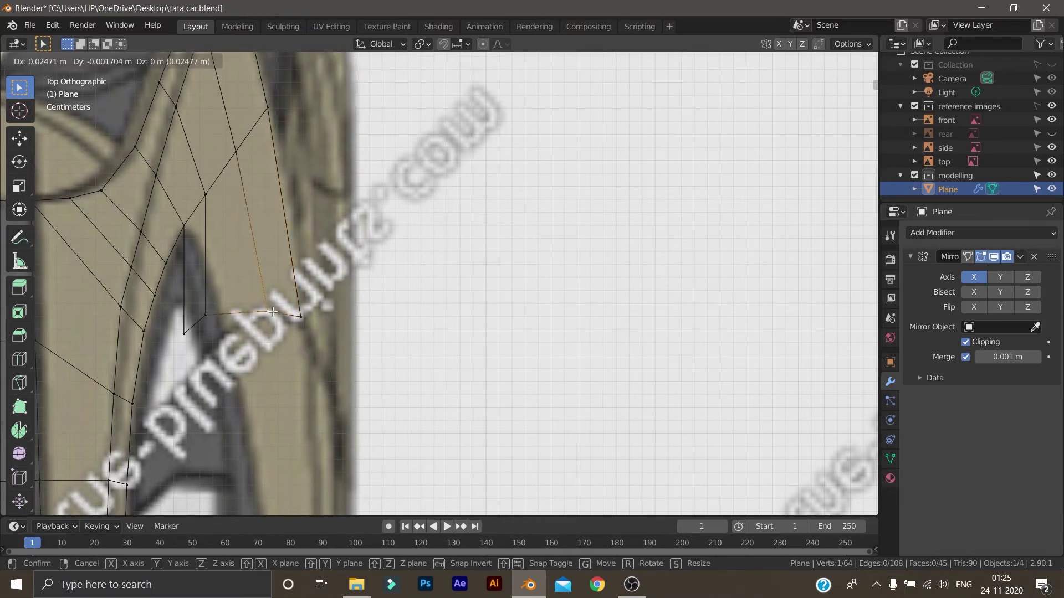
left_click(273, 311)
left_click(213, 316)
key("g")
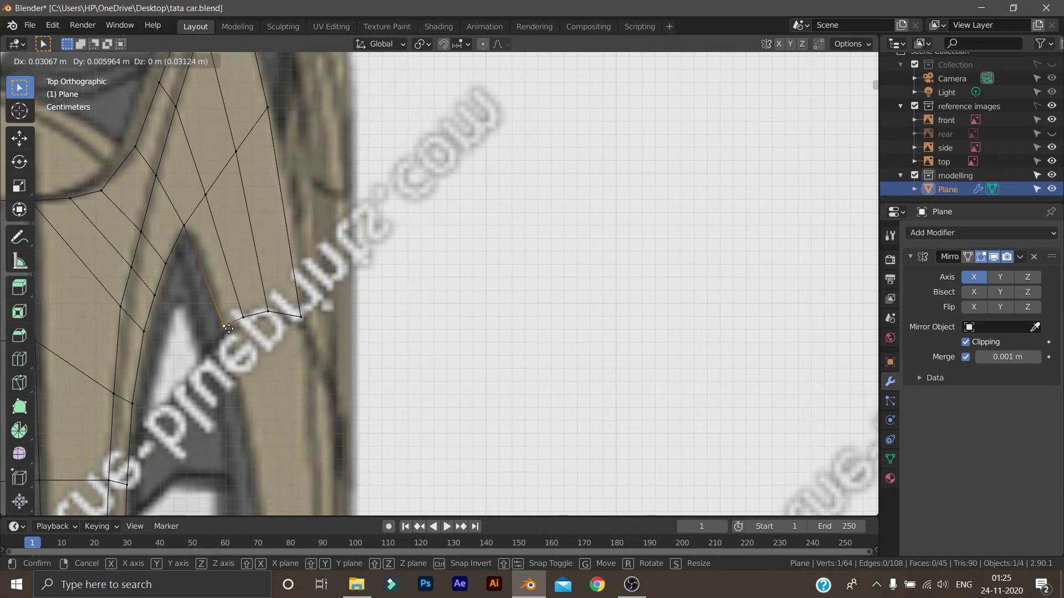
left_click(230, 328)
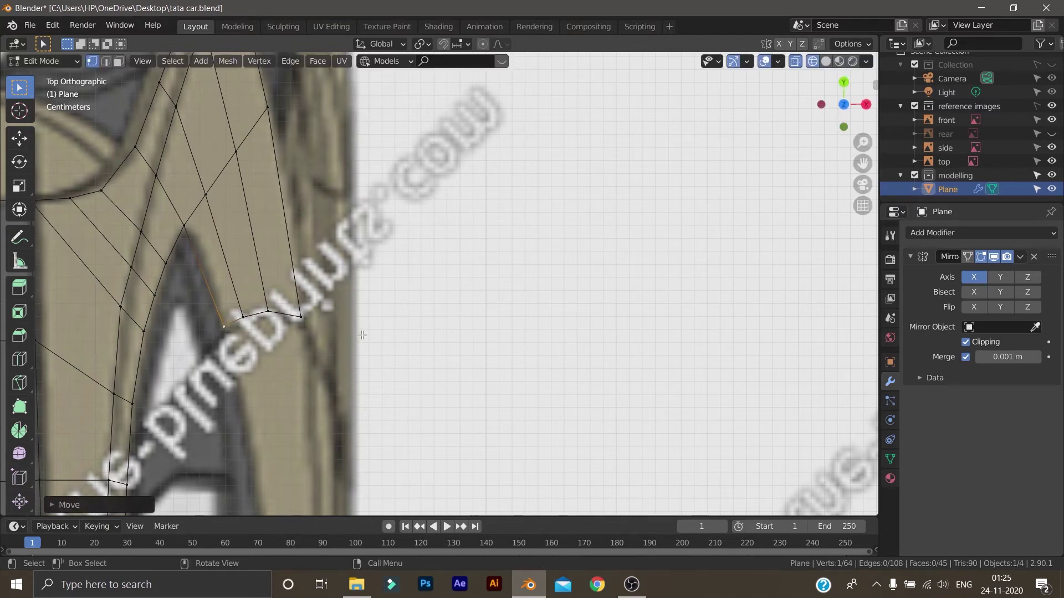
- In the side view, move the edge's bottom vertex along Y onto the junction of the door line and the body crease
key("KP_3")
key("g")
left_click(399, 318)
left_click(406, 452)
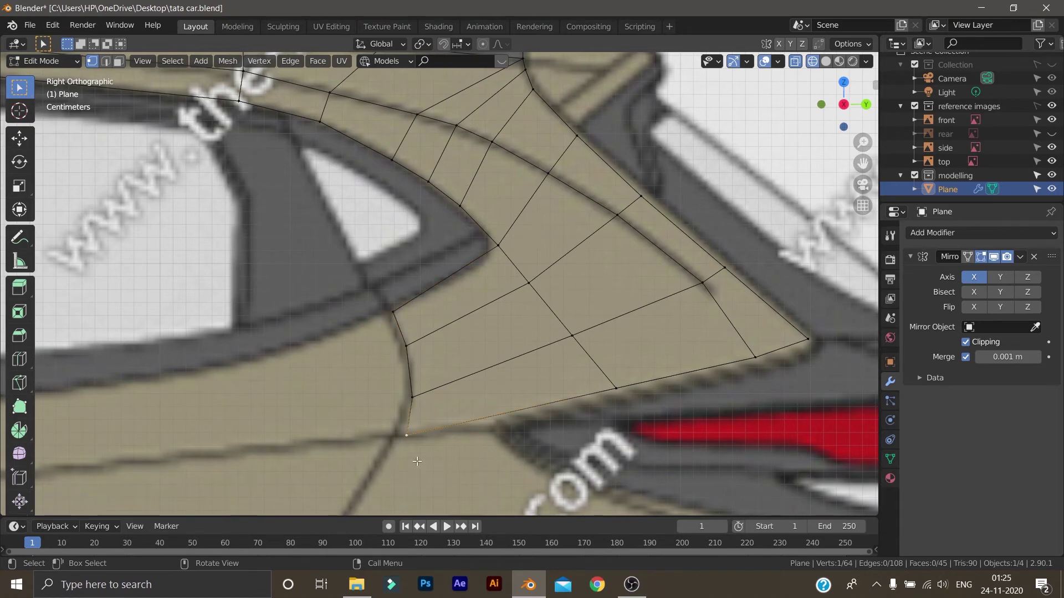
key("g")
key("y")
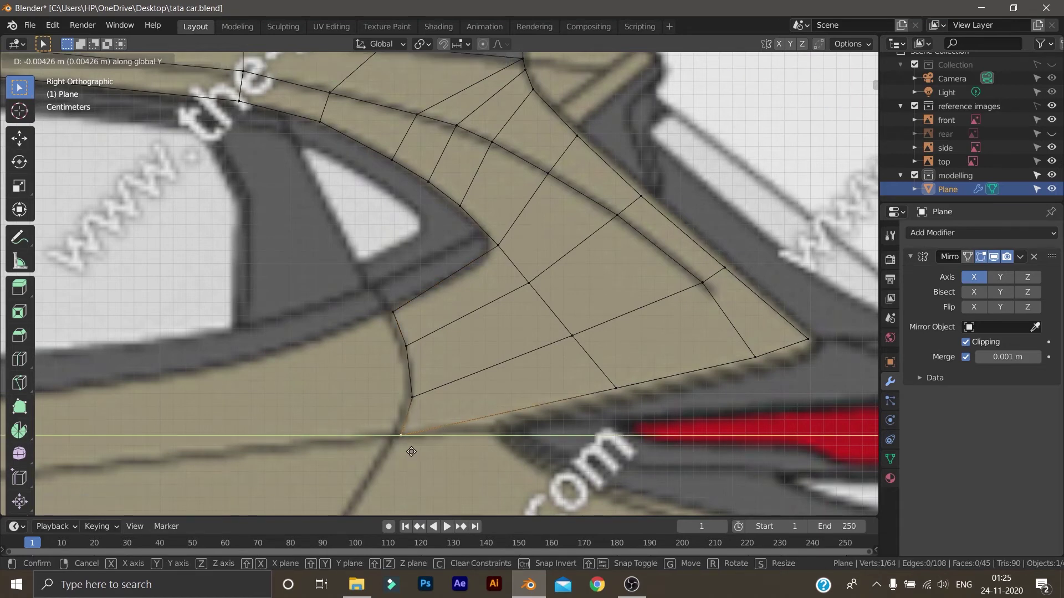
left_click(410, 449)
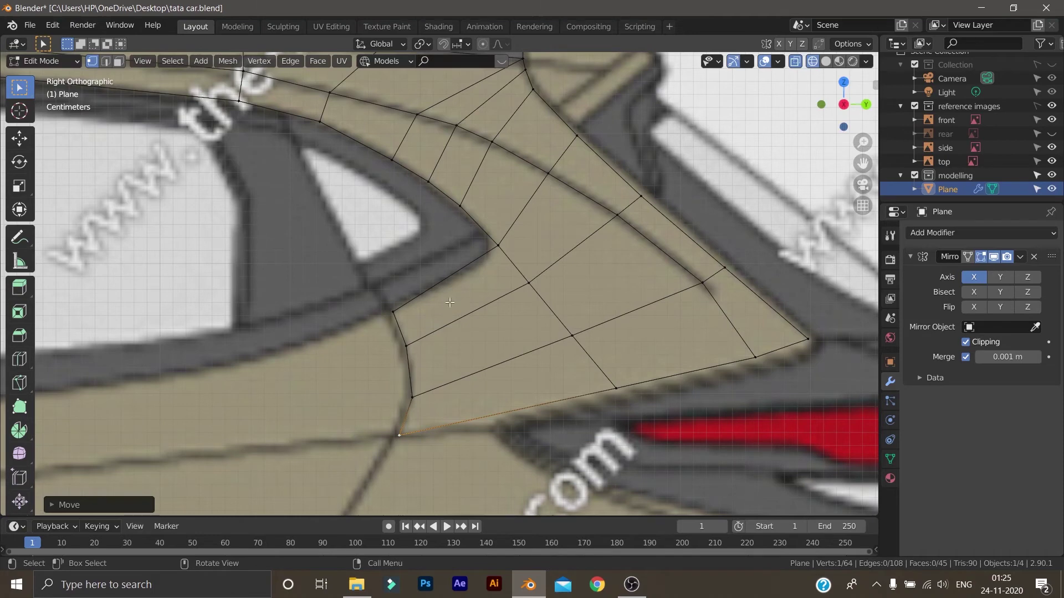
- Add a centred loop cut through the extruded strip and move its lowest vertex down to the tail light's front corner
key("ctrl+r")
left_click(457, 285)
right_click(457, 284)
left_click(503, 417)
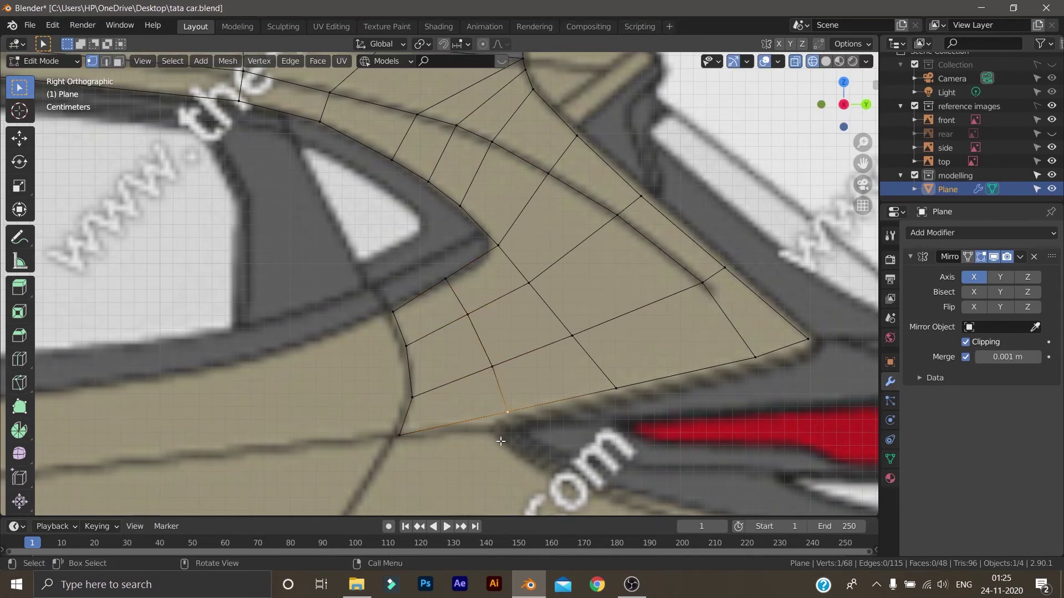
key("g")
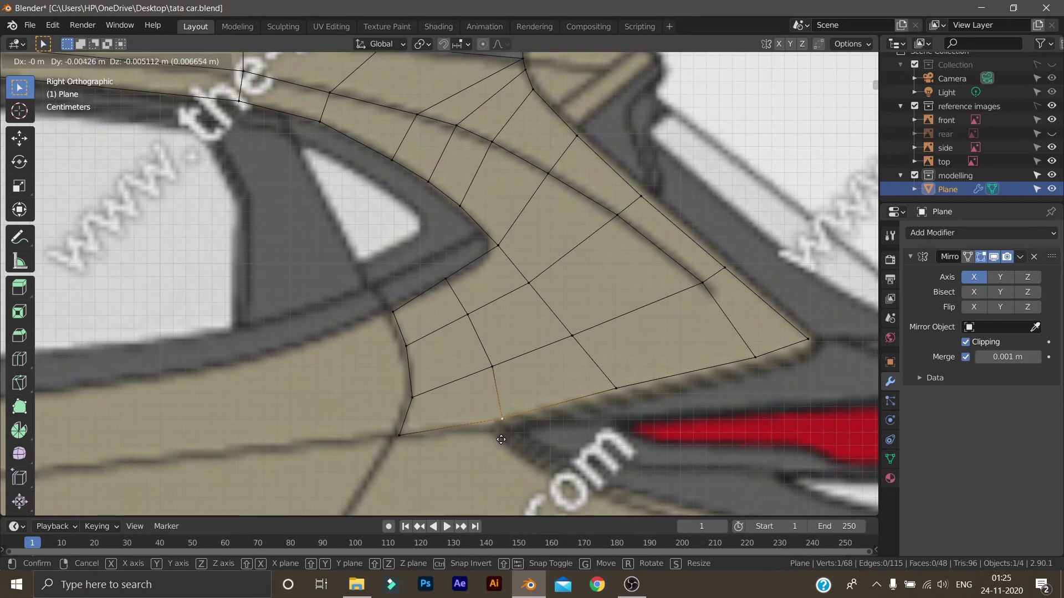
left_click(502, 439)
- Adjust the new loop's top vertex and the vertex at the quarter window's rear corner to the window outline
left_click(452, 285)
key("g")
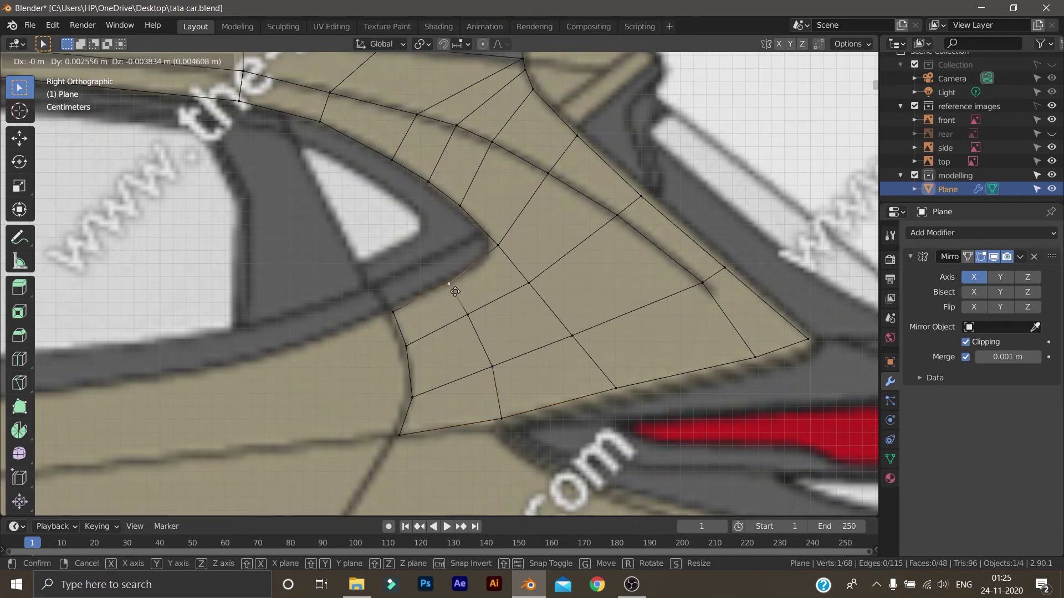
left_click(456, 286)
left_click(499, 244)
key("g")
left_click(499, 245)
- In the top view, move the front edge's outermost vertex slightly rearward to match the blueprint
scroll(457, 331, "down", 7)
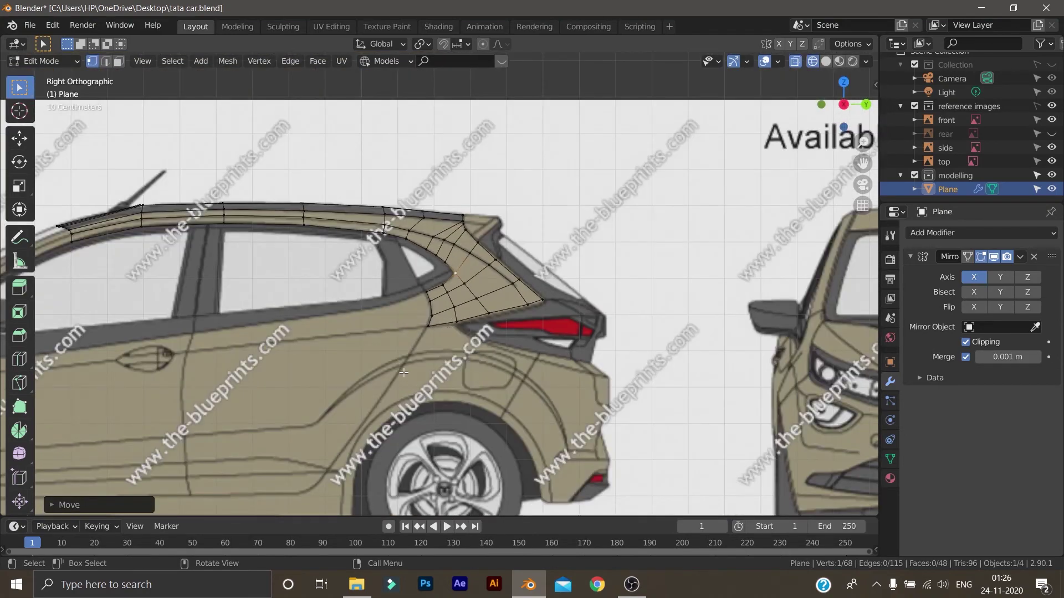
key("KP_7")
scroll(396, 315, "up", 6)
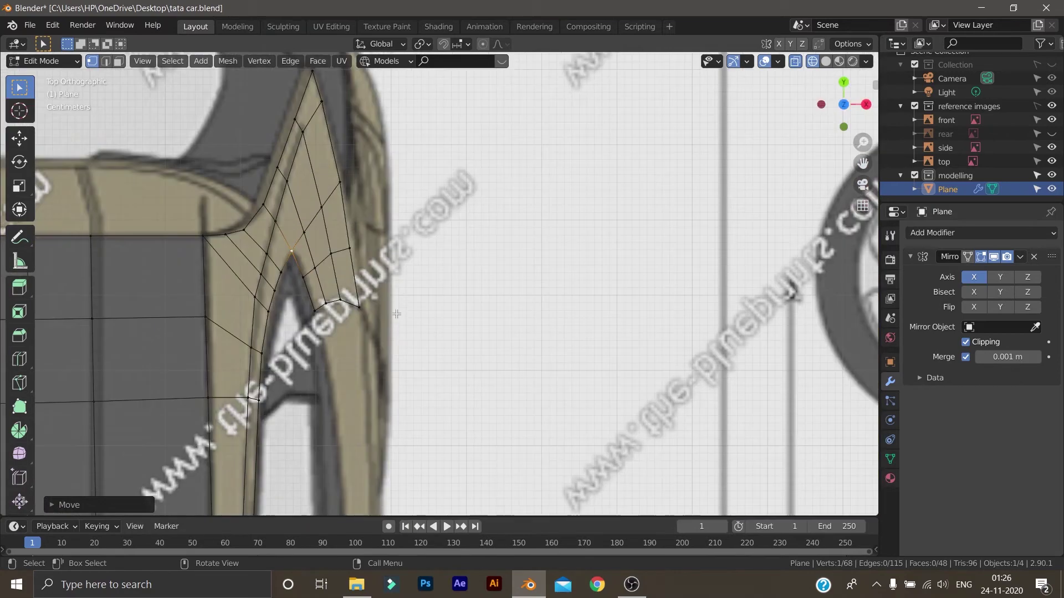
left_click(275, 333)
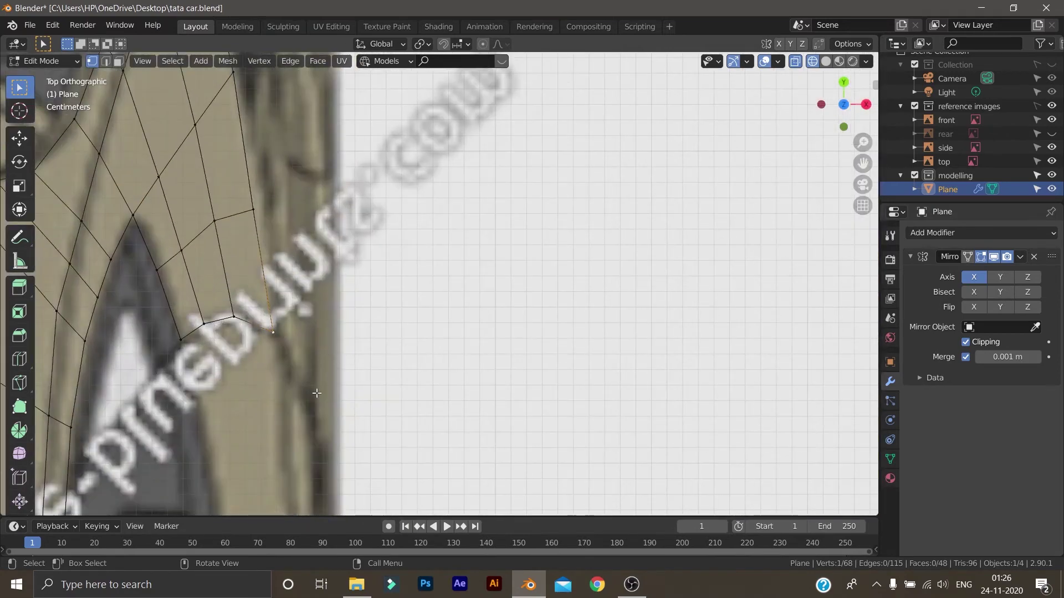
key("g")
left_click(314, 377)
scroll(330, 362, "down", 5)
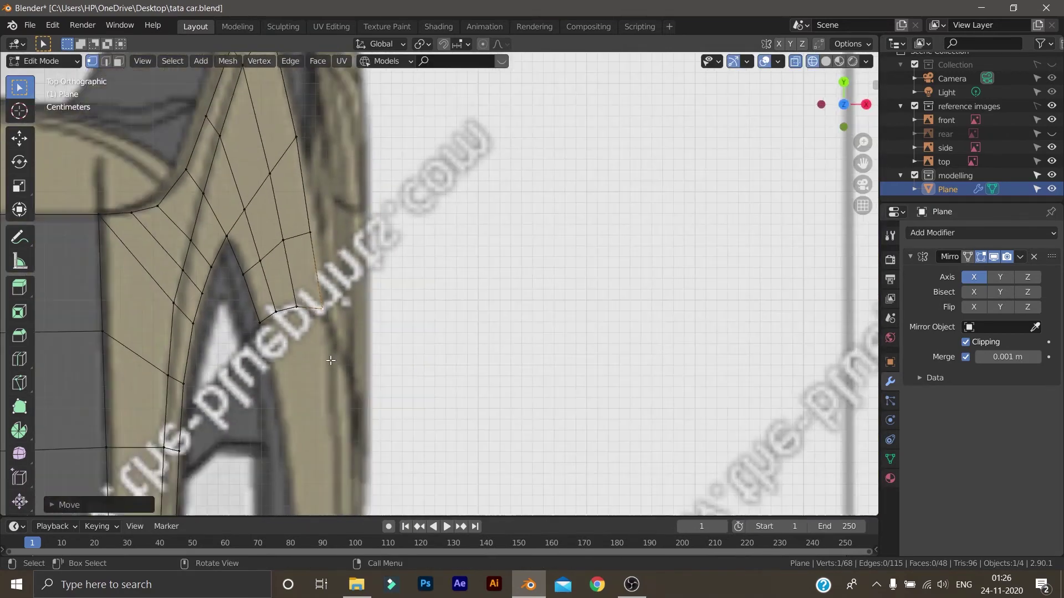
- Examine the side blueprint from the rear pillar mesh across the doors to the windshield pillar
key("KP_3")
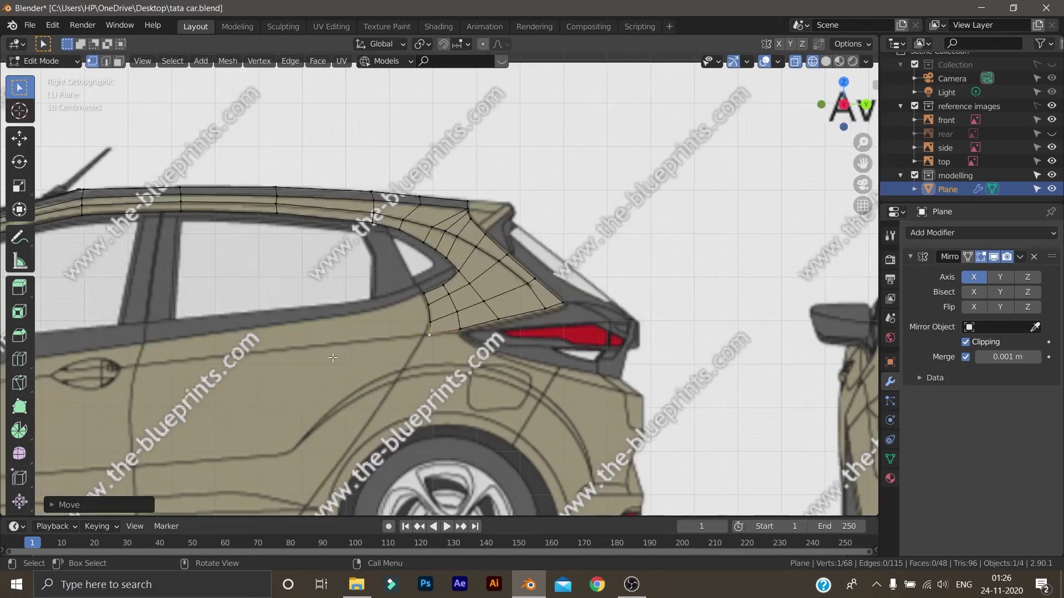
scroll(333, 360, "down", 6)
scroll(335, 366, "up", 4)
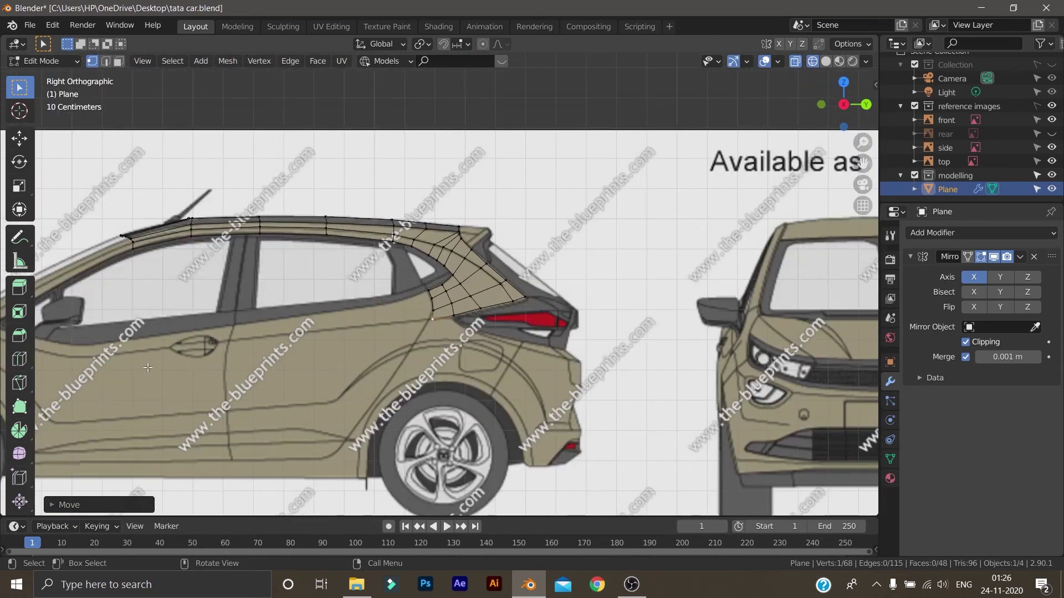
scroll(148, 368, "down", 4)
scroll(221, 355, "up", 7)
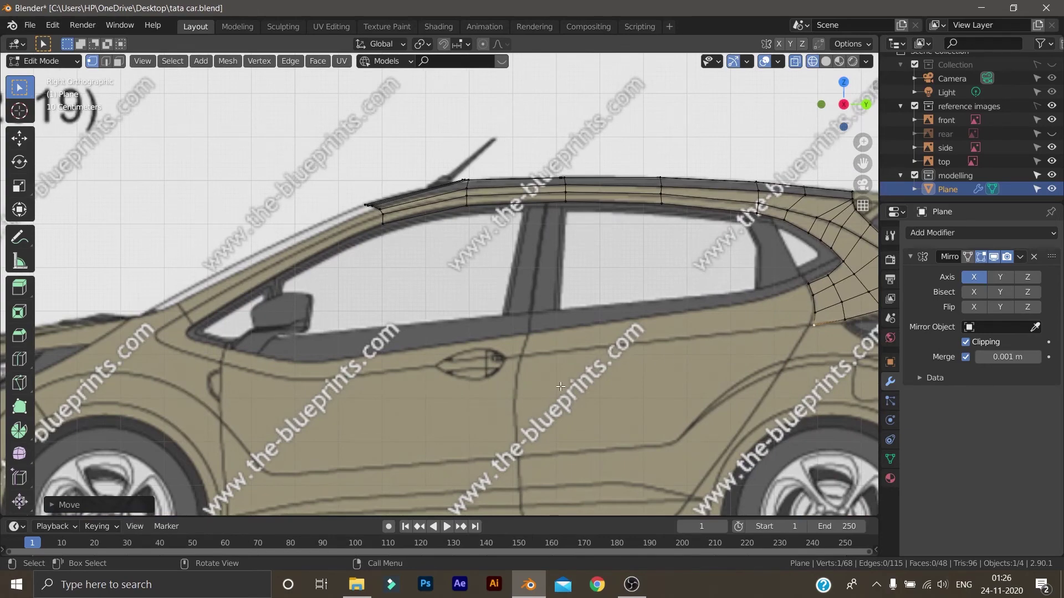
scroll(561, 386, "down", 5)
scroll(548, 416, "up", 4)
scroll(536, 442, "up", 1)
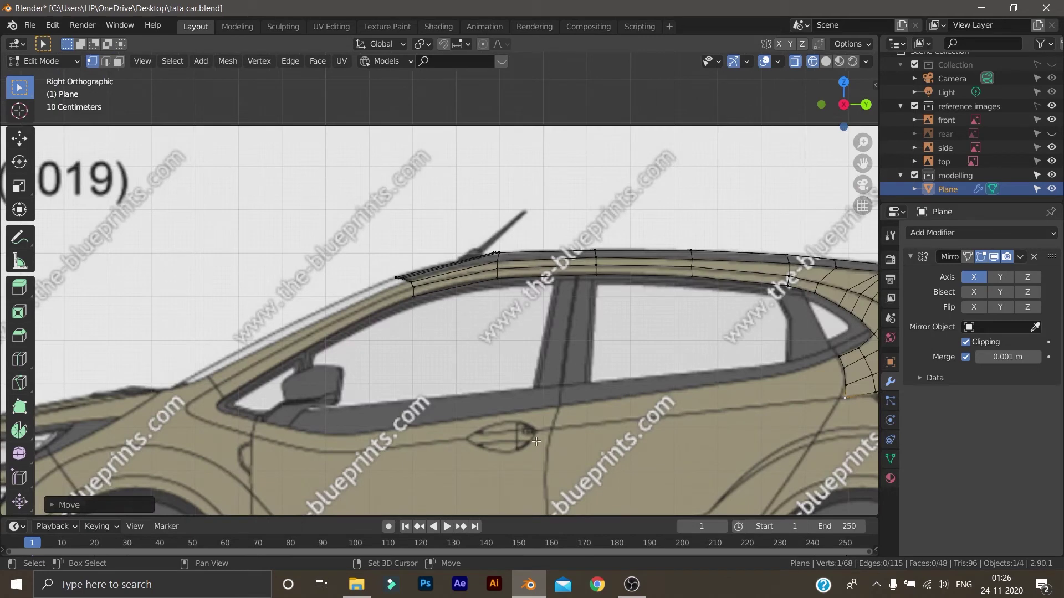
middle_click_drag(536, 442, 453, 393, "shift")
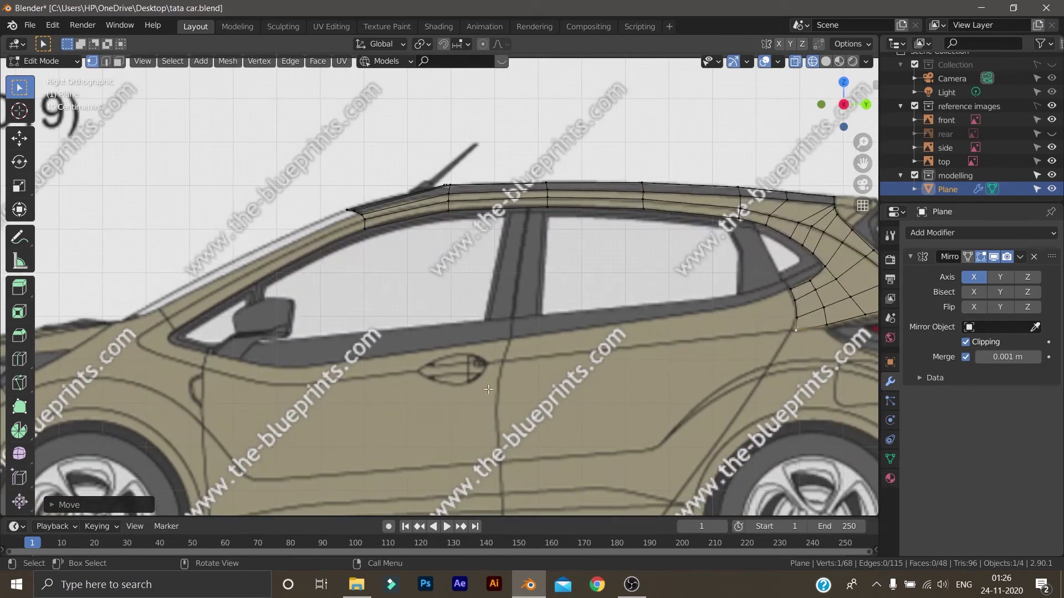
scroll(556, 389, "down", 3)
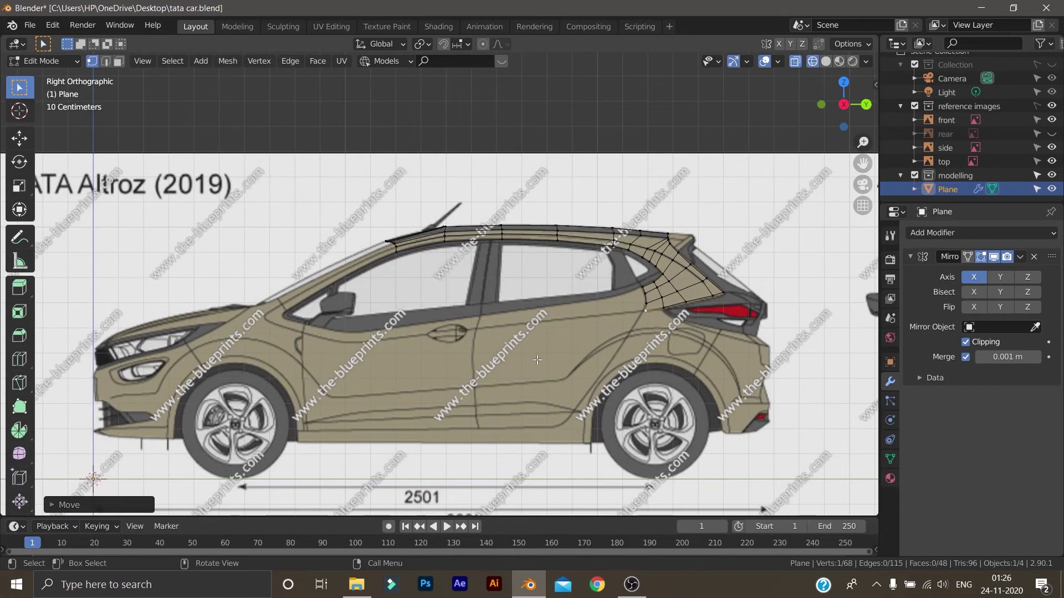
scroll(420, 356, "up", 5)
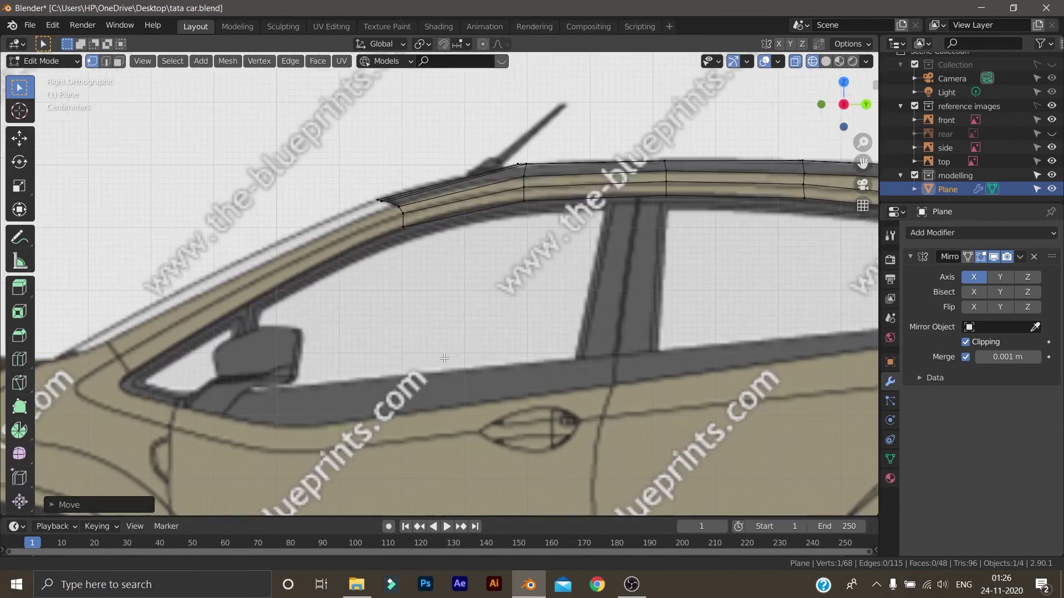
scroll(516, 372, "down", 3)
scroll(793, 321, "down", 3)
scroll(454, 226, "up", 6)
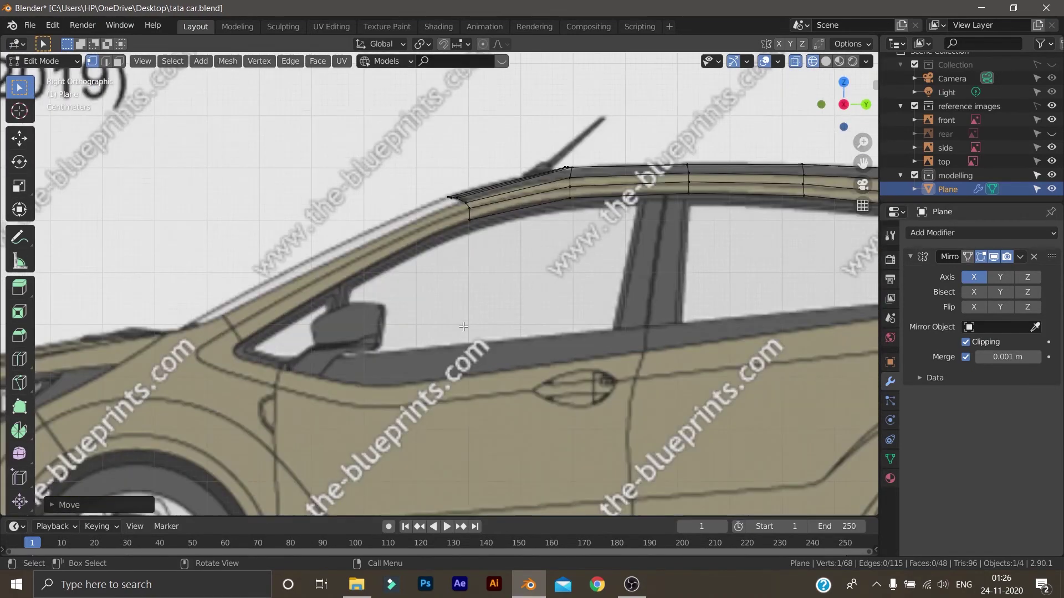
- Extrude the three-vertex edge at the roof's front side corner down the windshield pillar to its base in the side view
left_click(478, 168)
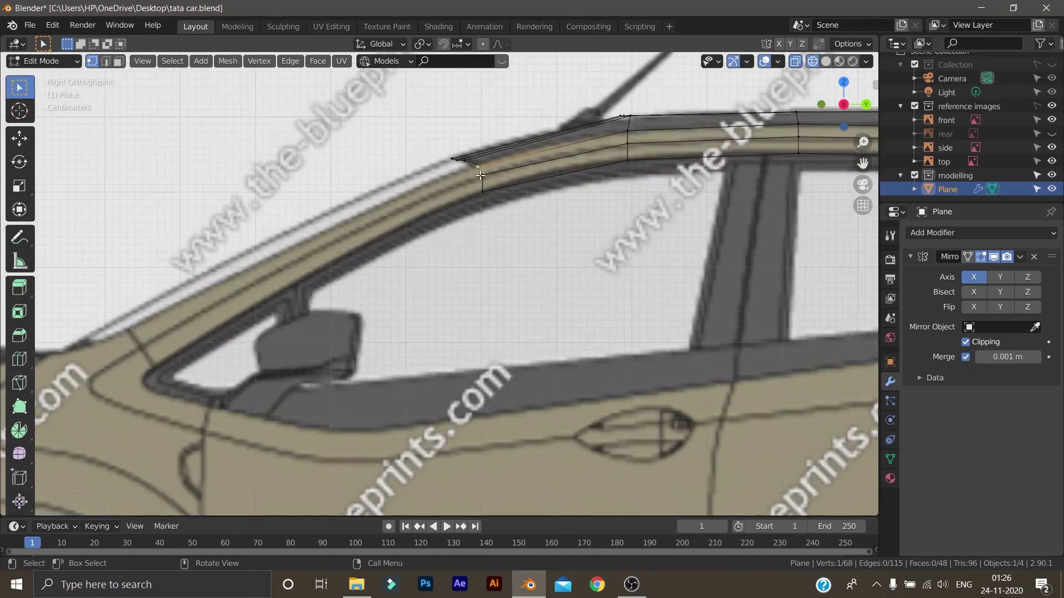
left_click(481, 194, "ctrl")
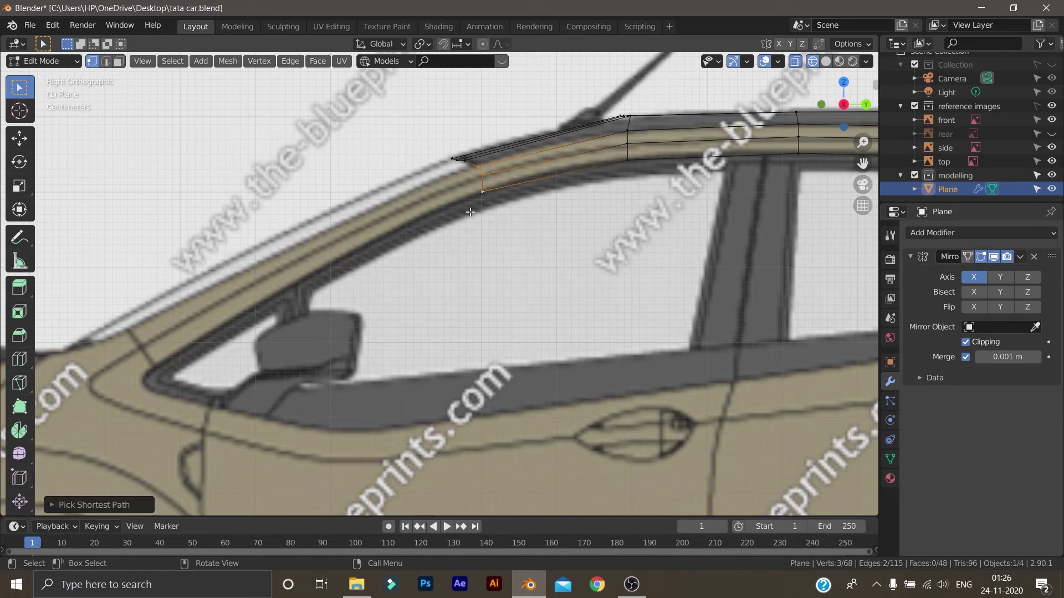
key("KP_1")
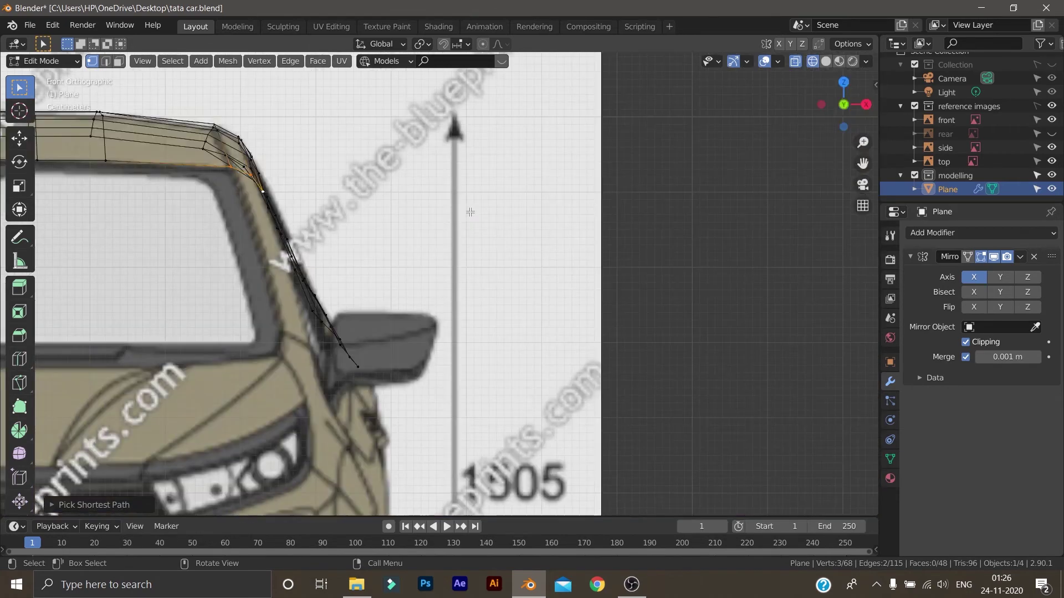
key("KP_7")
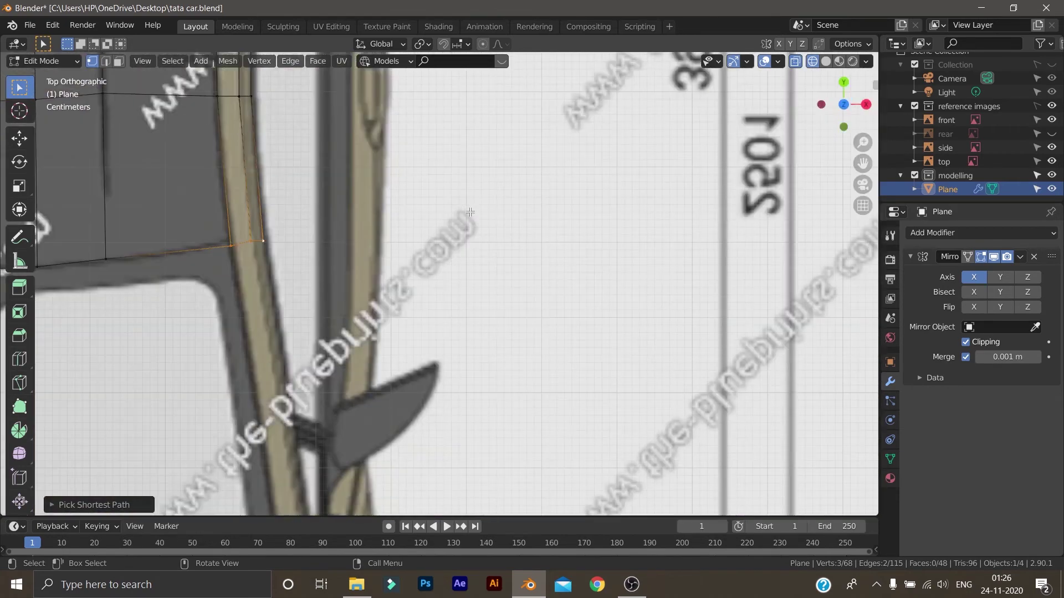
key("KP_3")
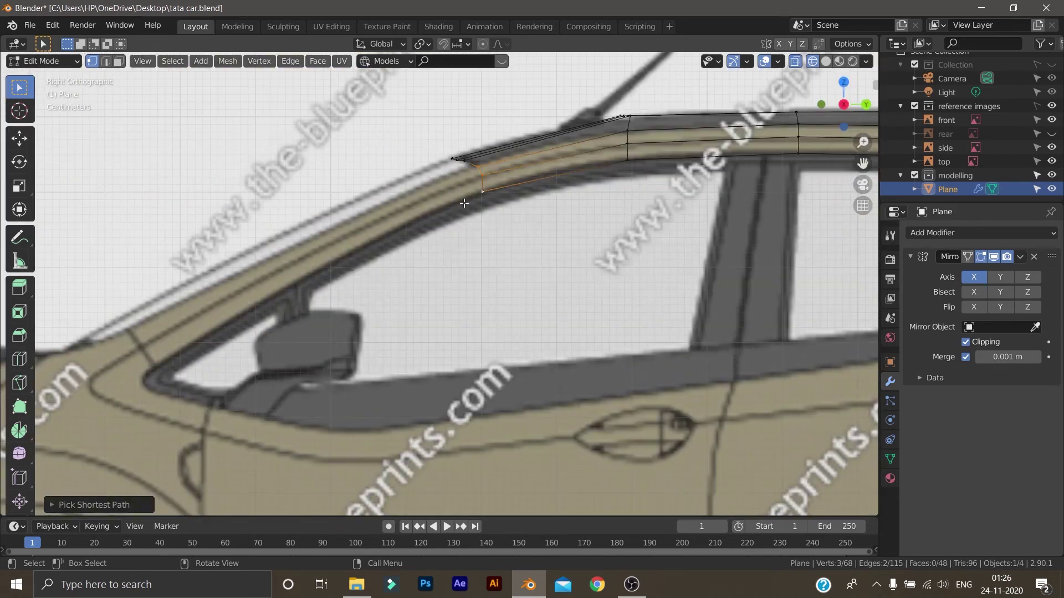
key("e")
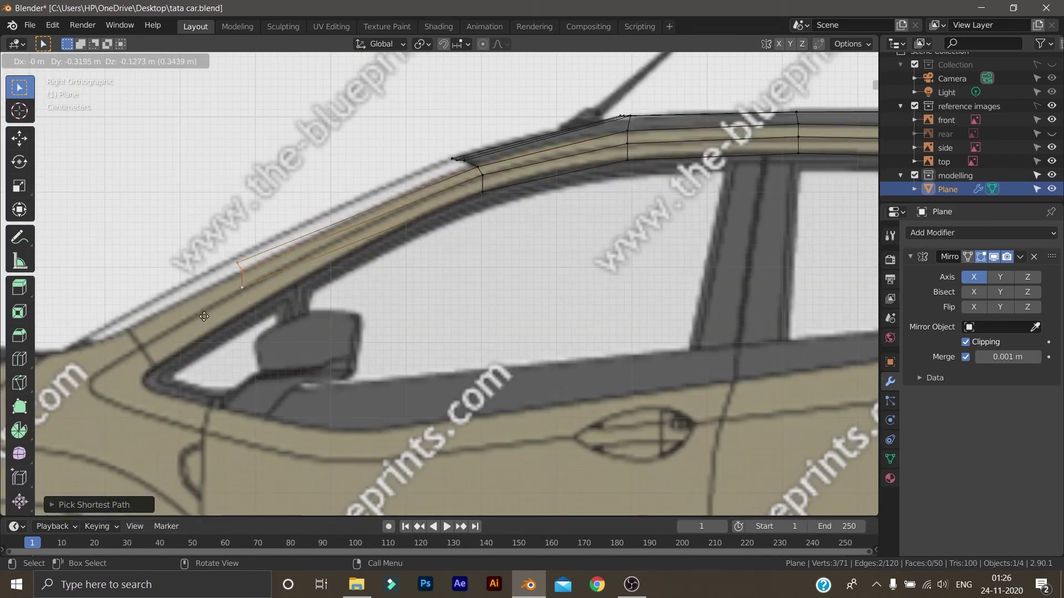
left_click(136, 364)
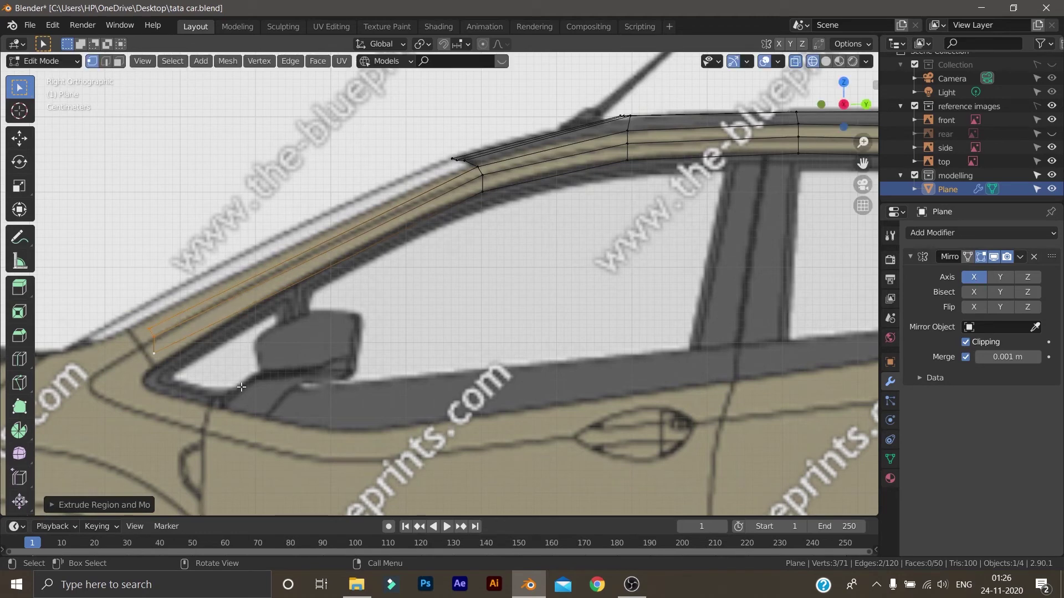
- Scale up the extruded end edge and move its top and lowest vertices onto the seam line at the pillar's base
key("s")
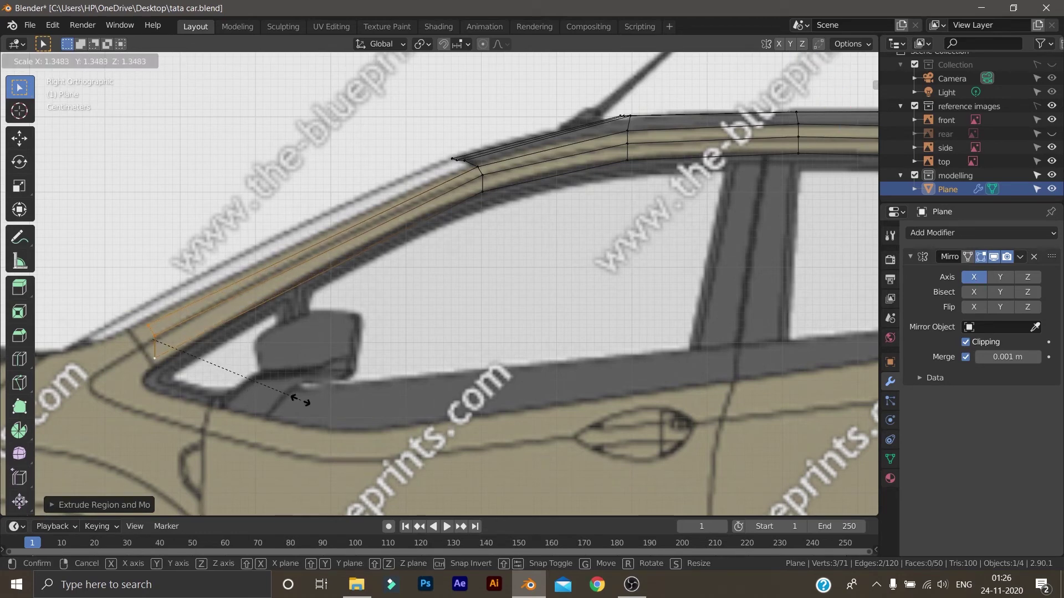
left_click(284, 397)
left_click(147, 327)
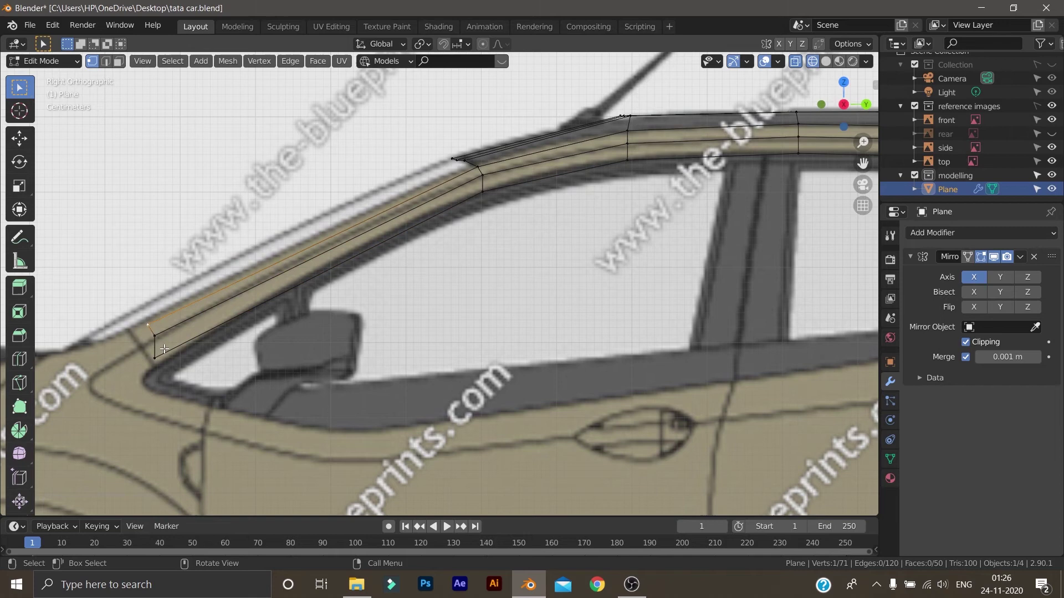
key("g")
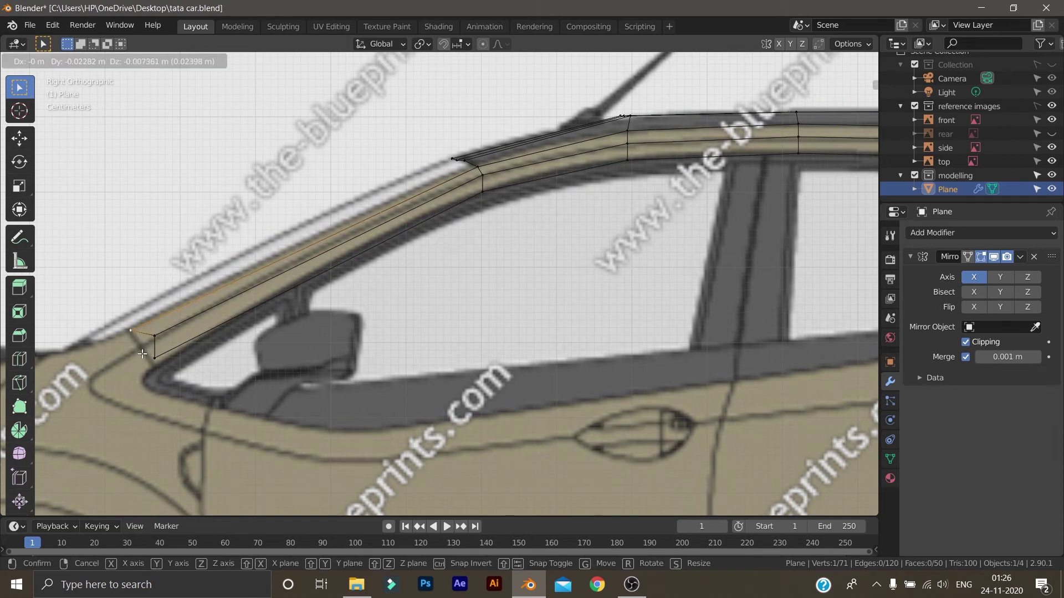
left_click(141, 349)
left_click(154, 358)
key("g")
left_click(154, 365)
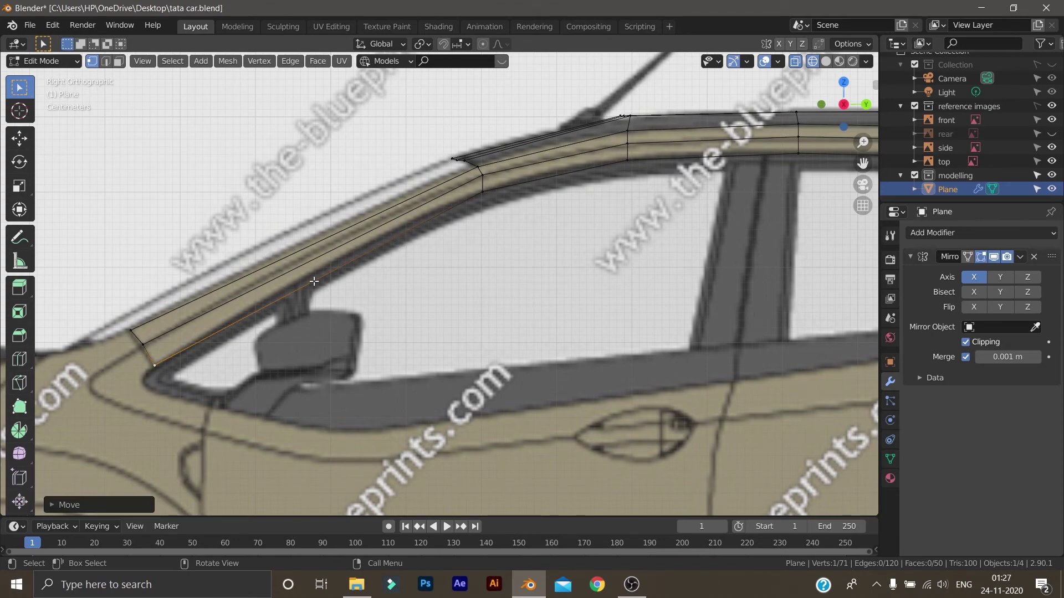
- In the top view, move the pillar end's outermost vertex outward to the pillar's outer edge on the blueprint
scroll(313, 283, "down", 5)
middle_click_drag(309, 262, 452, 359)
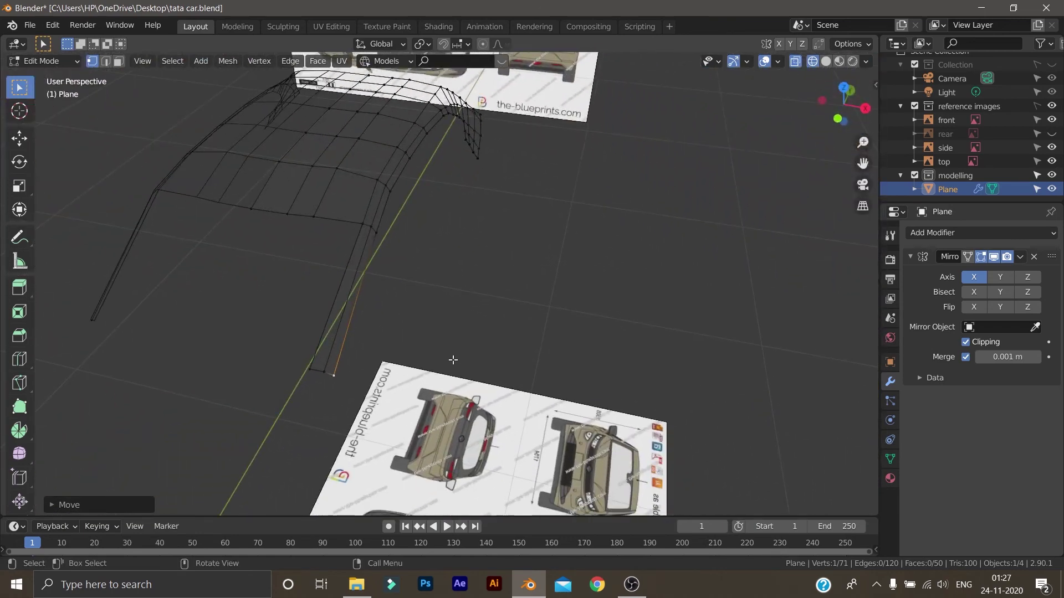
key("KP_7")
scroll(430, 394, "up", 5)
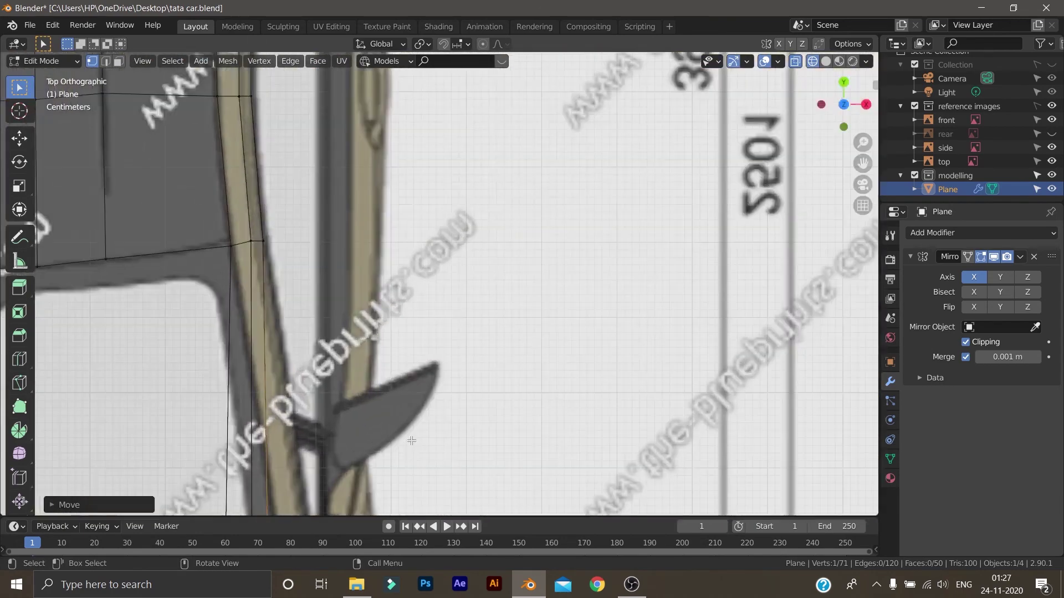
scroll(350, 254, "up", 2)
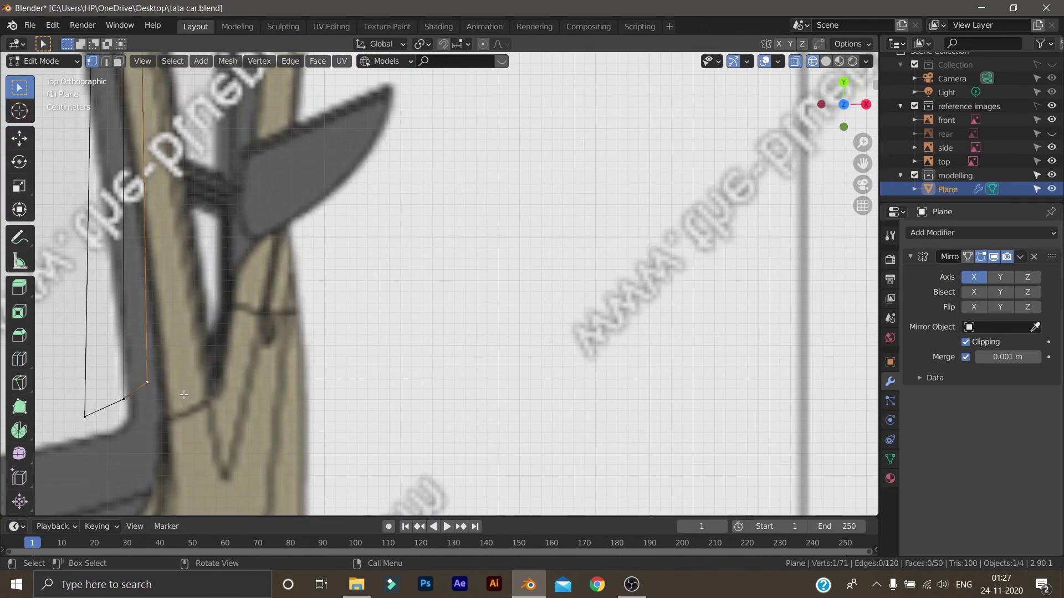
key("g")
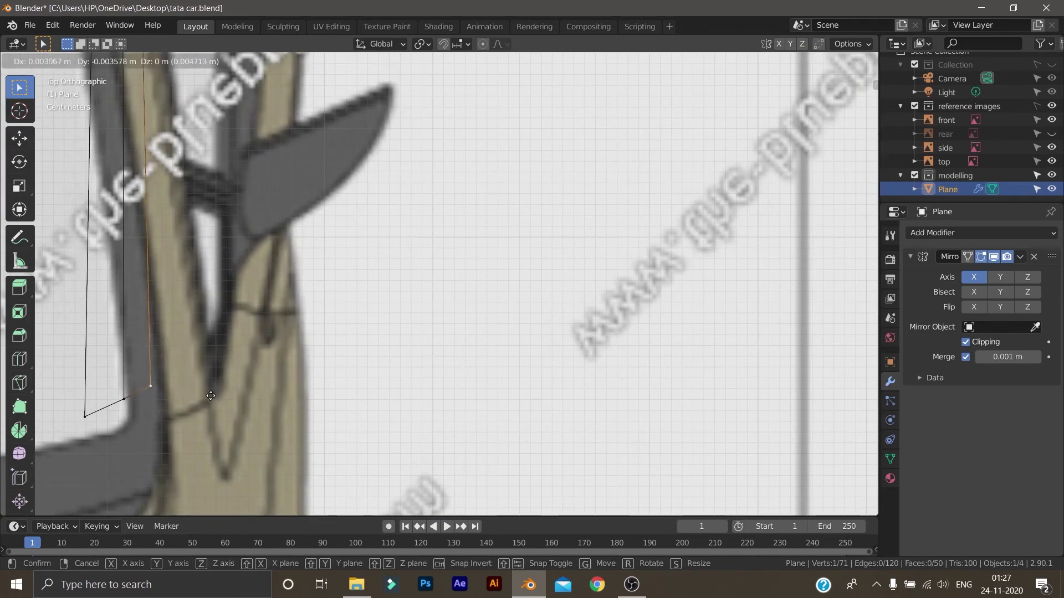
left_click(269, 397)
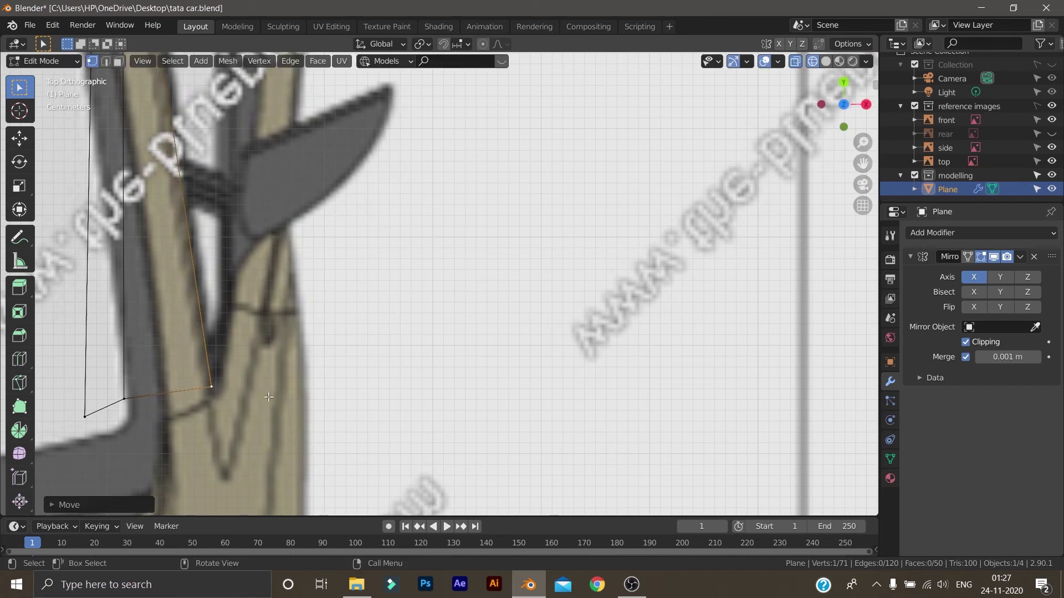
- Move the pillar end's middle and inner vertices outward onto the seam line at the pillar's base in the top view
left_click(125, 398)
key("g")
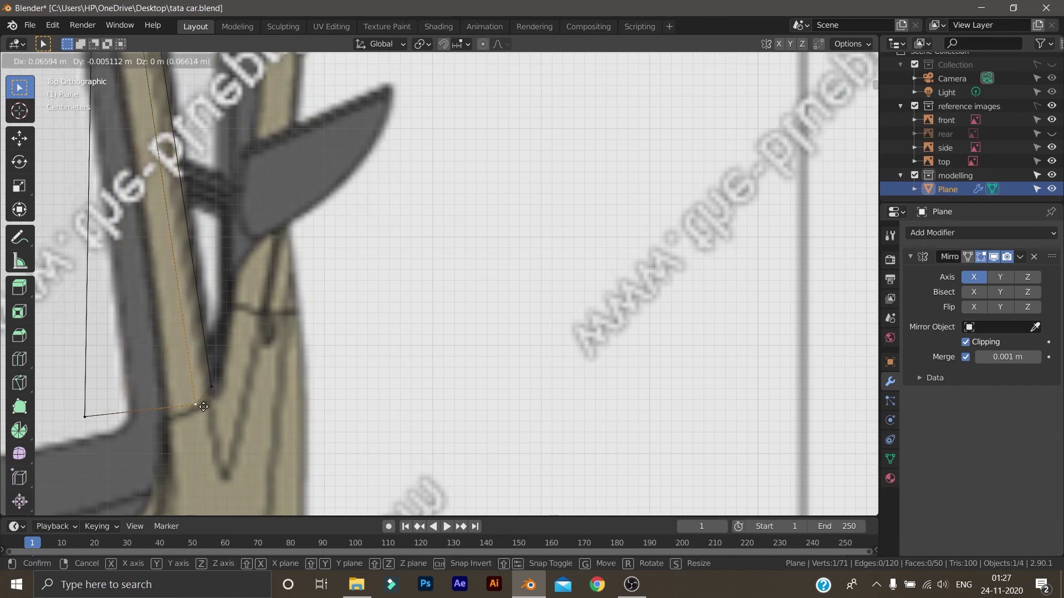
left_click(205, 405)
left_click(87, 416)
key("g")
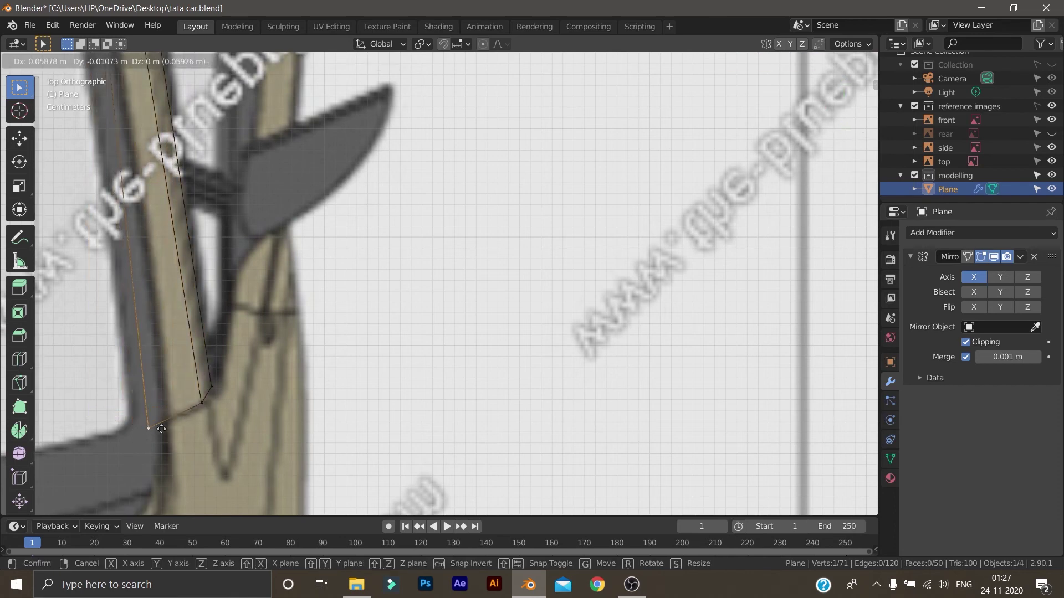
left_click(173, 423)
- Fine-tune the pillar end's outermost vertex in the top view and against the window corner in the side view
scroll(198, 347, "down", 2)
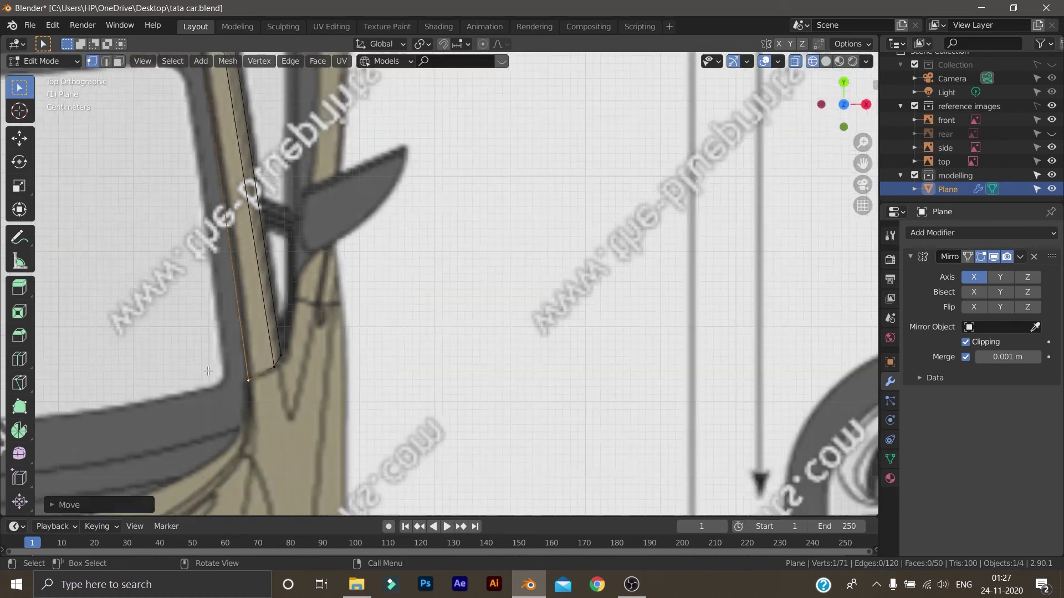
left_click(282, 362)
key("g")
left_click(285, 370)
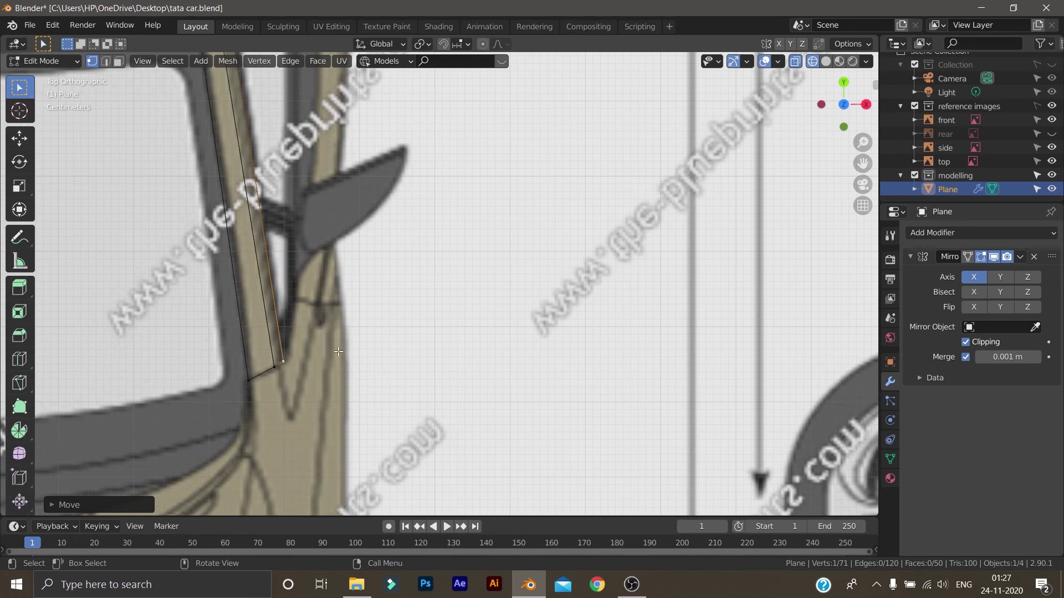
key("KP_3")
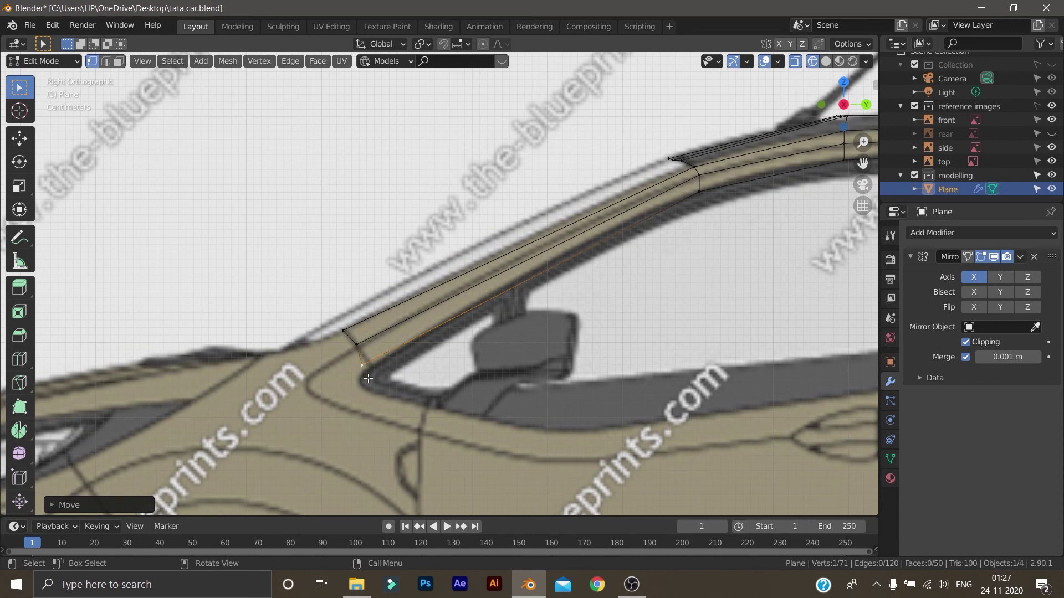
key("g")
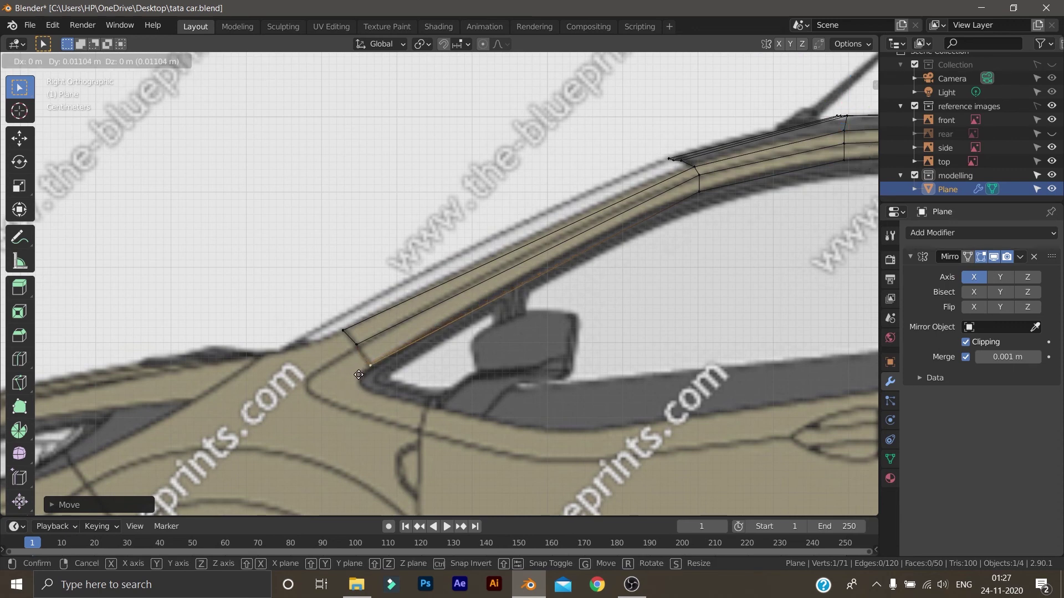
left_click(358, 374)
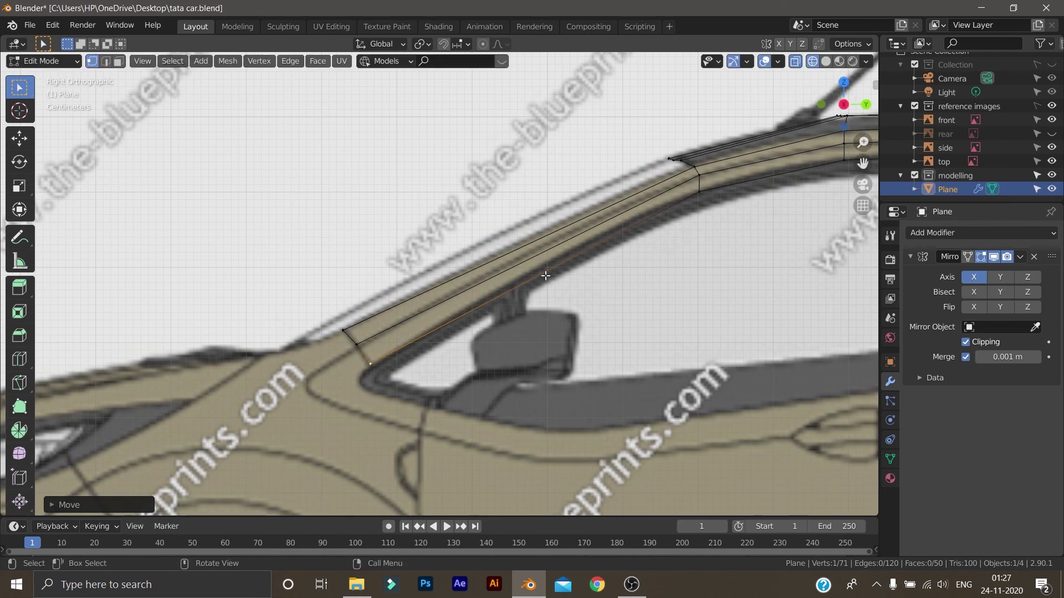
- Add three evenly spaced loop cuts across the windshield pillar strip
key("ctrl+r")
left_click(538, 258)
right_click(457, 347)
- Move the lower vertices of the three new loops up onto the front window's upper outline in the side view
left_click(448, 326)
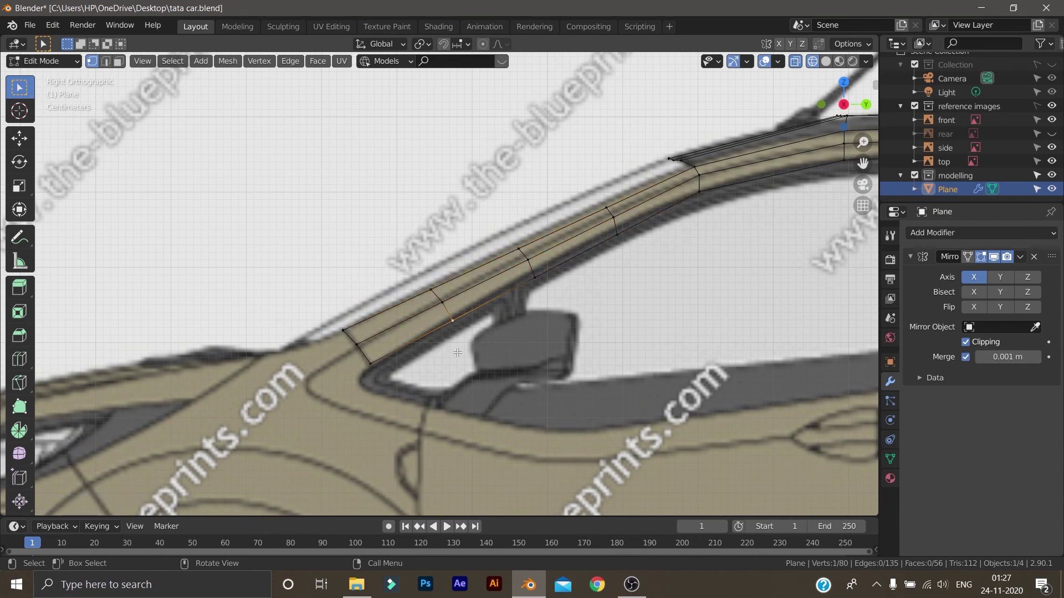
key("g")
left_click(469, 341)
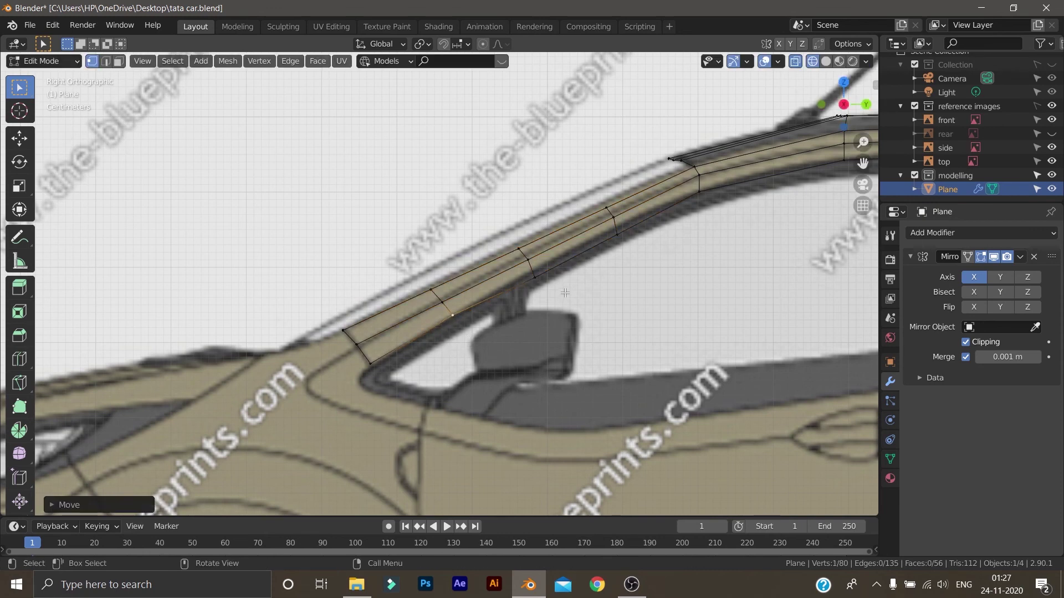
left_click(533, 271)
left_click(609, 235)
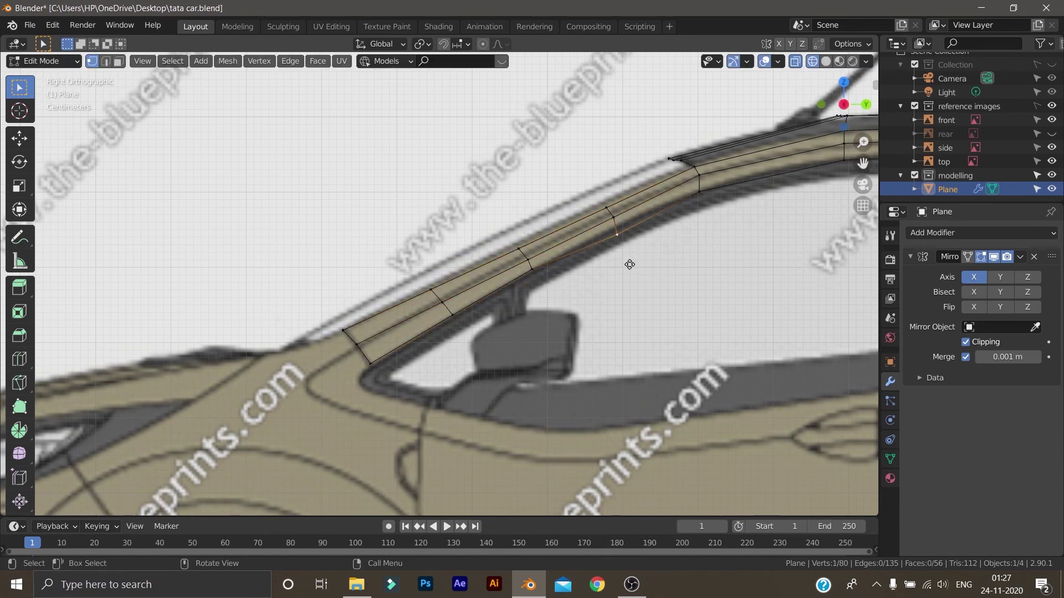
key("g")
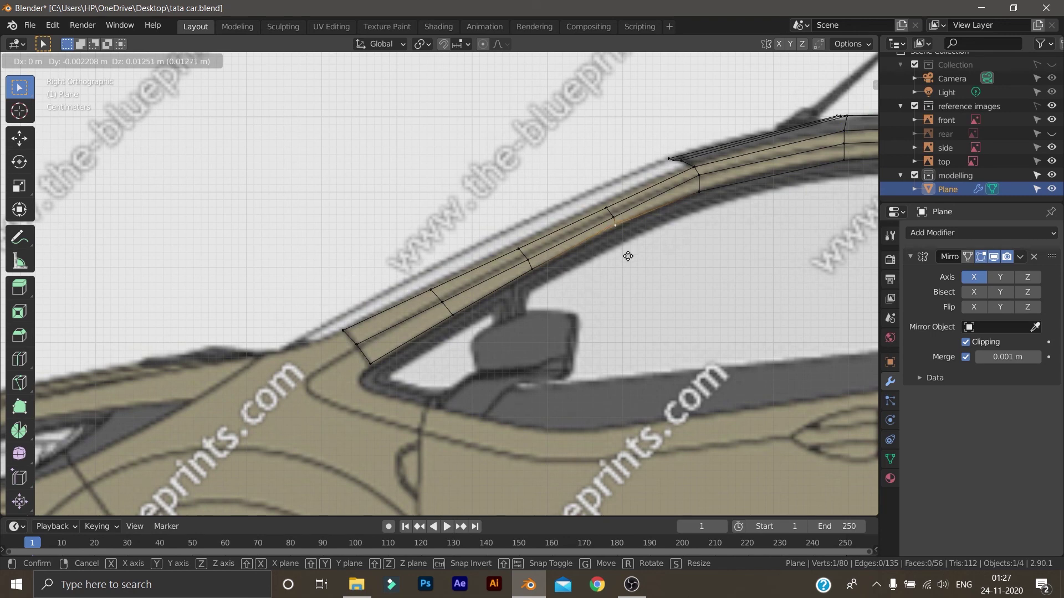
left_click(628, 254)
- Move the top vertices of the three pillar loops slightly up to the windshield edge of the pillar
left_click(524, 252)
key("g")
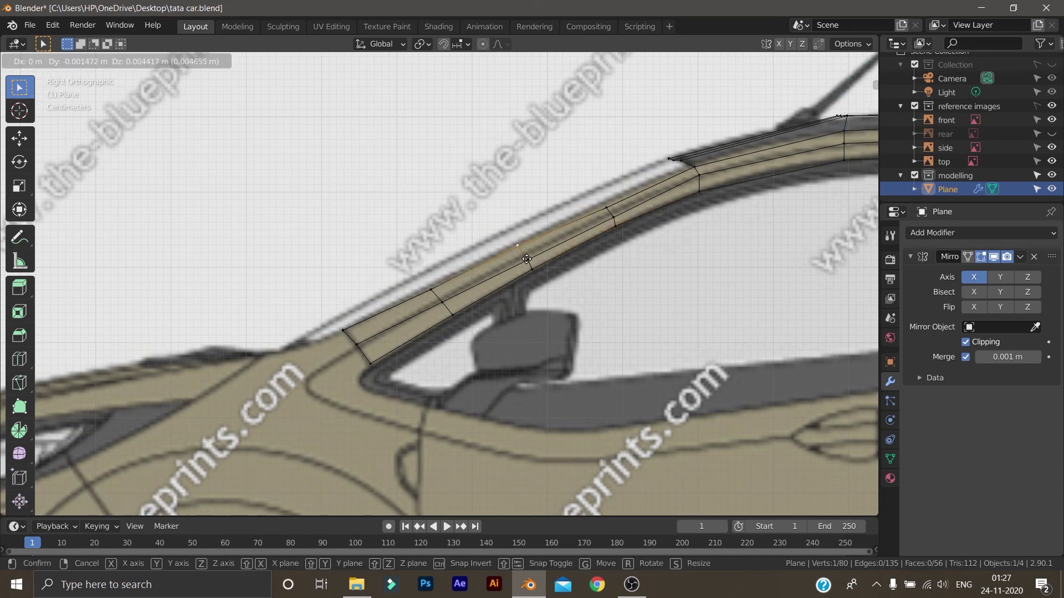
left_click(522, 249)
key("g")
left_click(464, 282)
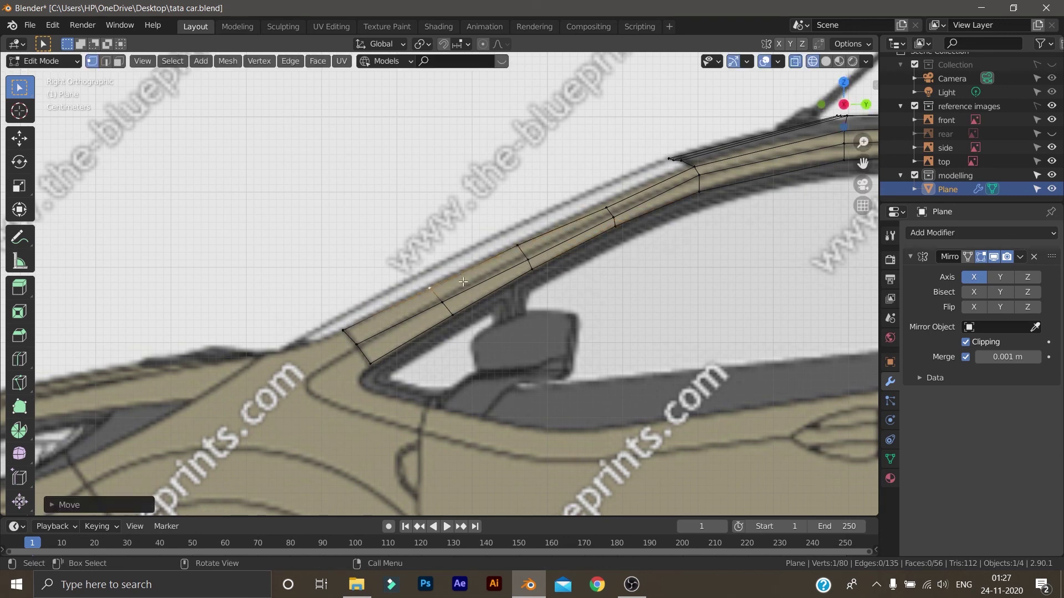
left_click(604, 209)
key("g")
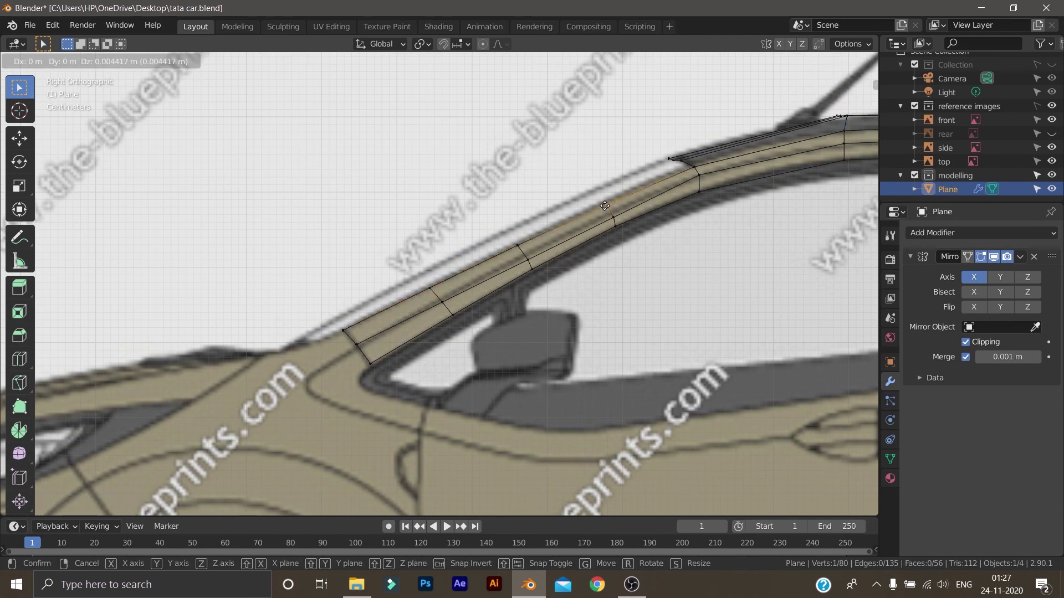
left_click(605, 207)
- Raise the middle vertices of the three pillar loops slightly to follow the pillar's centre line on the blueprint
left_click(609, 219)
key("g")
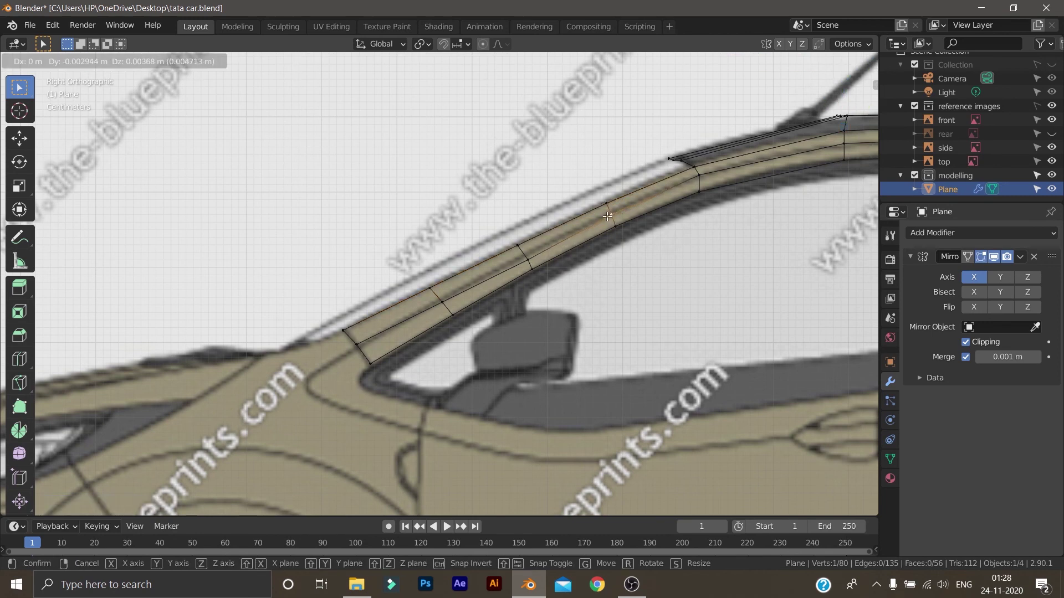
left_click(610, 215)
left_click(529, 263)
key("g")
left_click(525, 256)
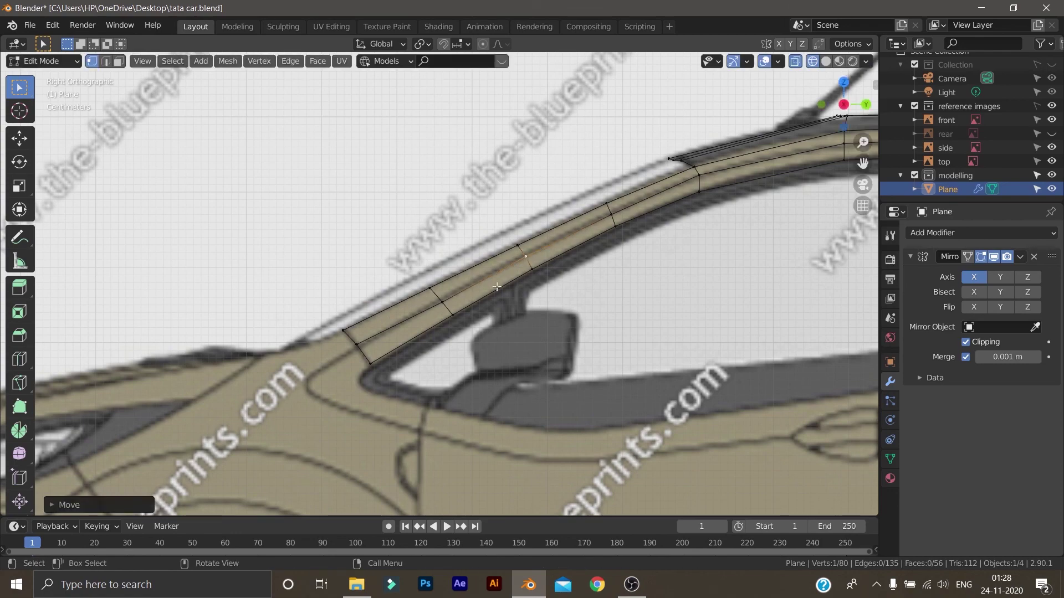
left_click(441, 302)
key("g")
left_click(440, 299)
- In top view, move the inner vertices of the two lower pillar loops slightly outward onto the pillar's windshield-side edge
key("KP_7")
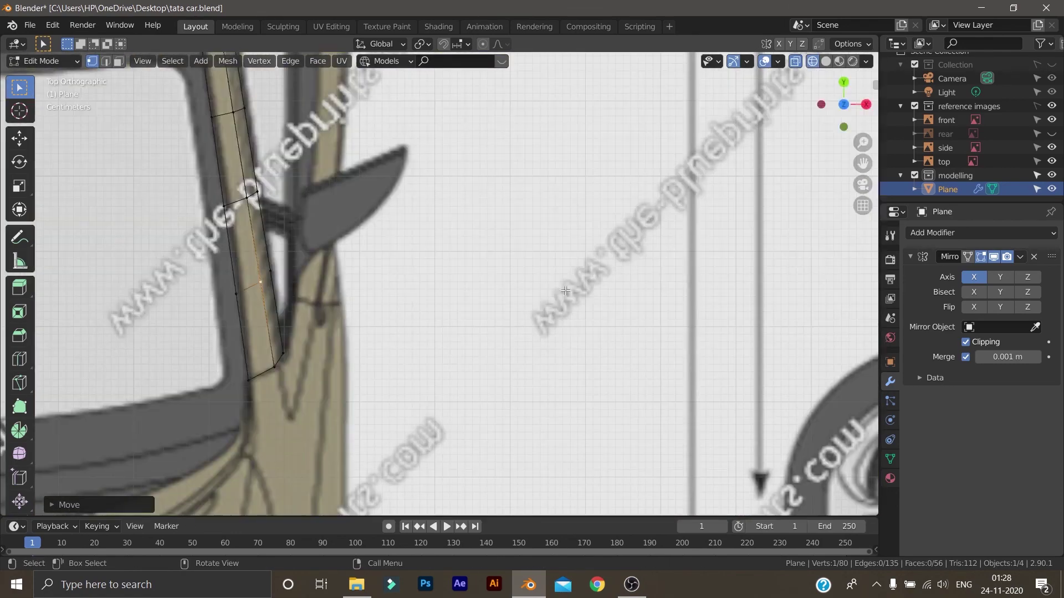
scroll(320, 230, "down", 3)
scroll(320, 230, "up", 5)
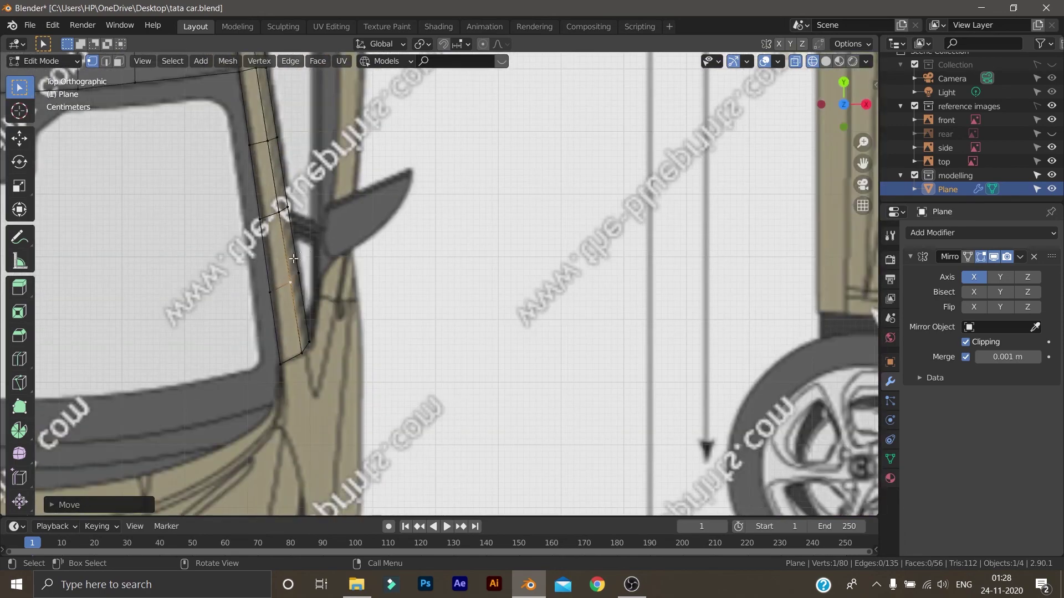
scroll(415, 268, "up", 2)
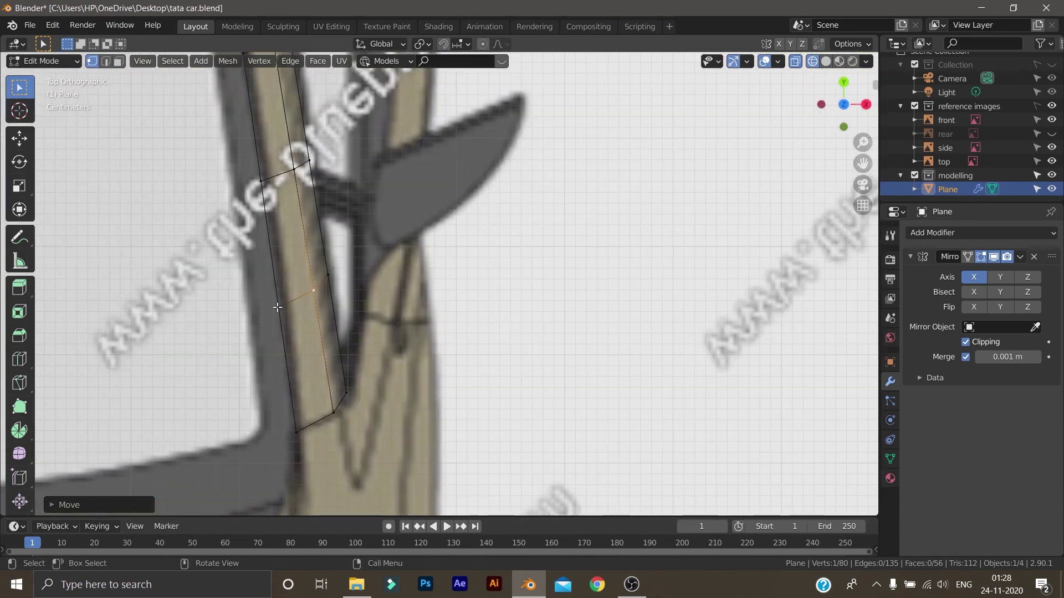
left_click(280, 311)
key("g")
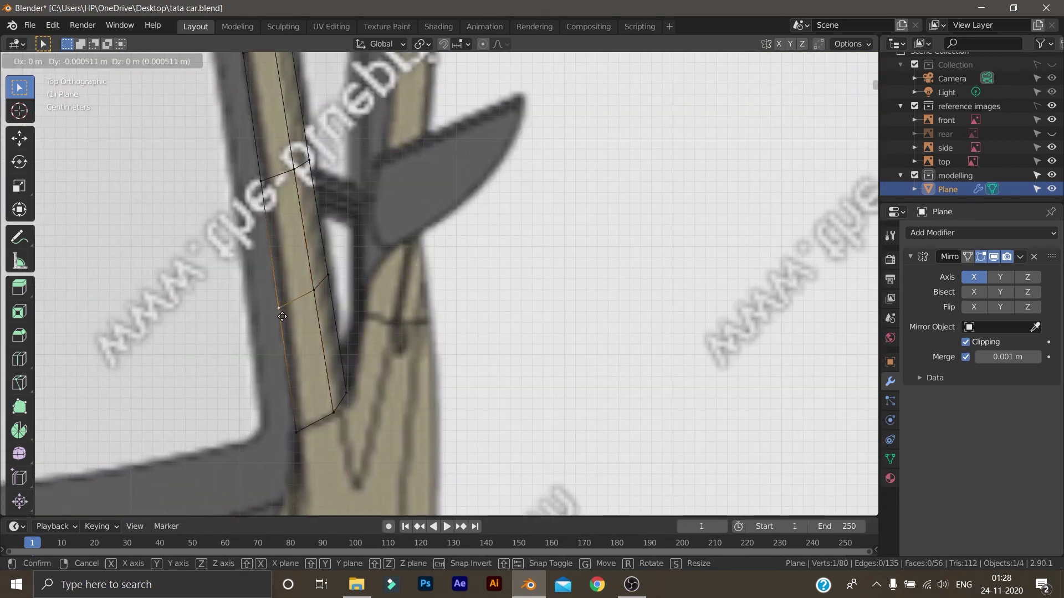
left_click(284, 316)
scroll(260, 186, "down", 2)
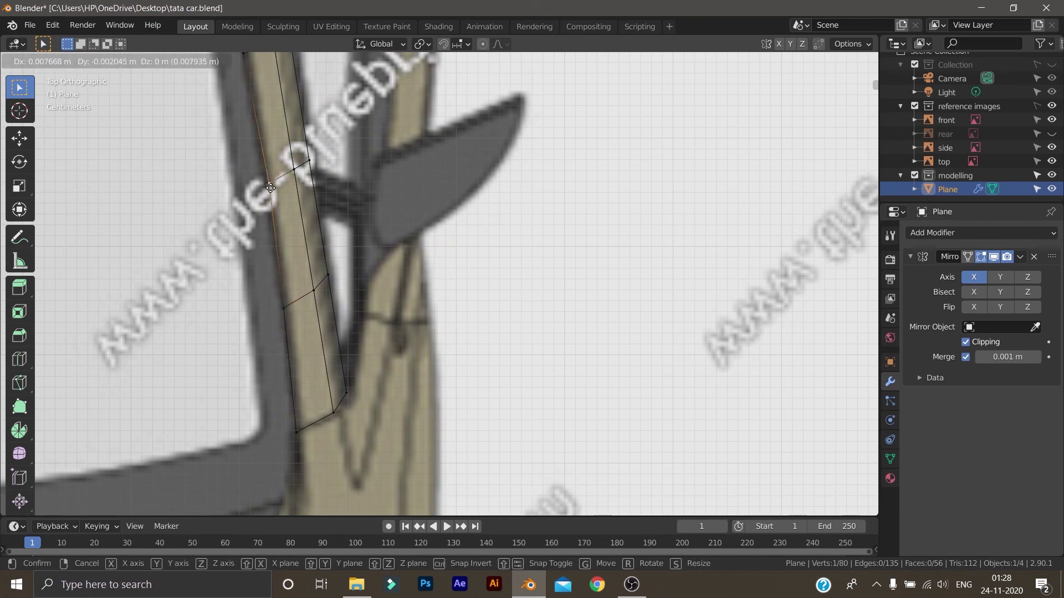
scroll(373, 216, "down", 1)
- Move the inner vertex of the uppermost new pillar loop about 0.0035 m outward to the pillar's windshield-side edge
middle_click_drag(372, 216, 389, 300, "shift")
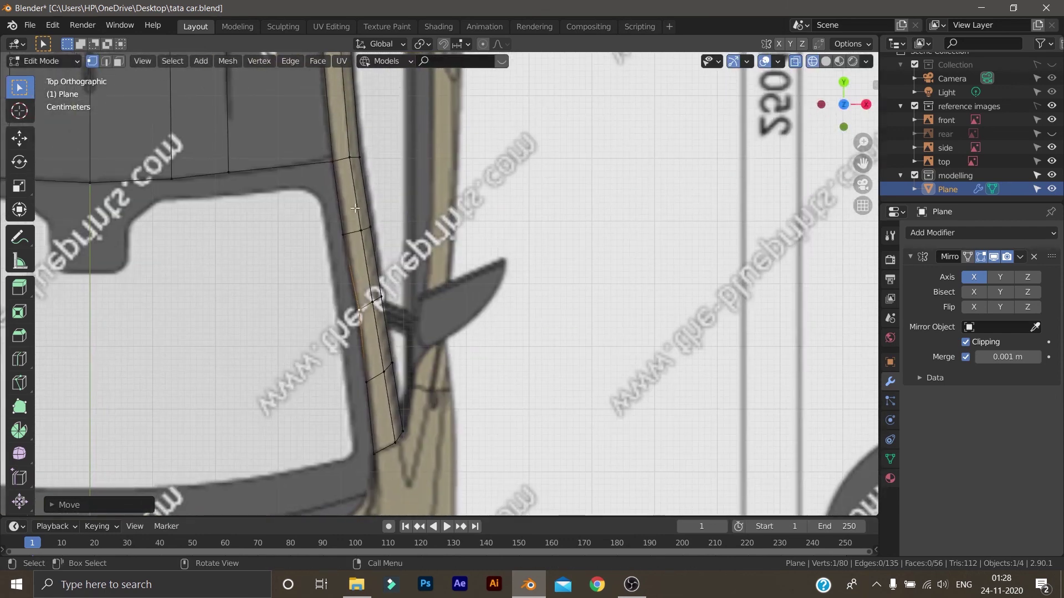
left_click(344, 236)
key("g")
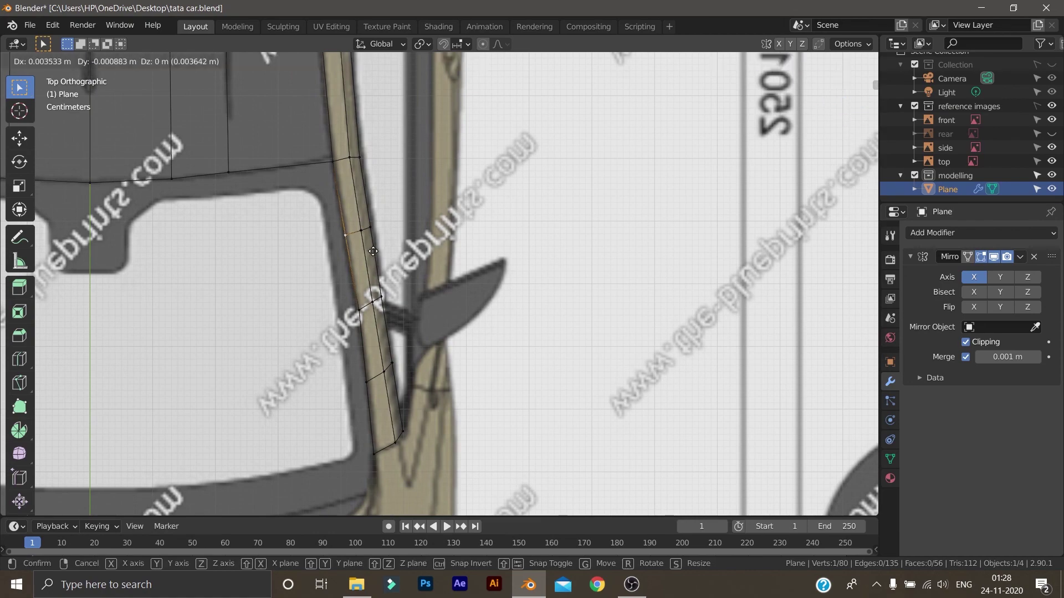
left_click(373, 251)
scroll(534, 251, "down", 2)
- Examine in side view how the windshield pillar and roof mesh follow the car blueprint
key("KP_3")
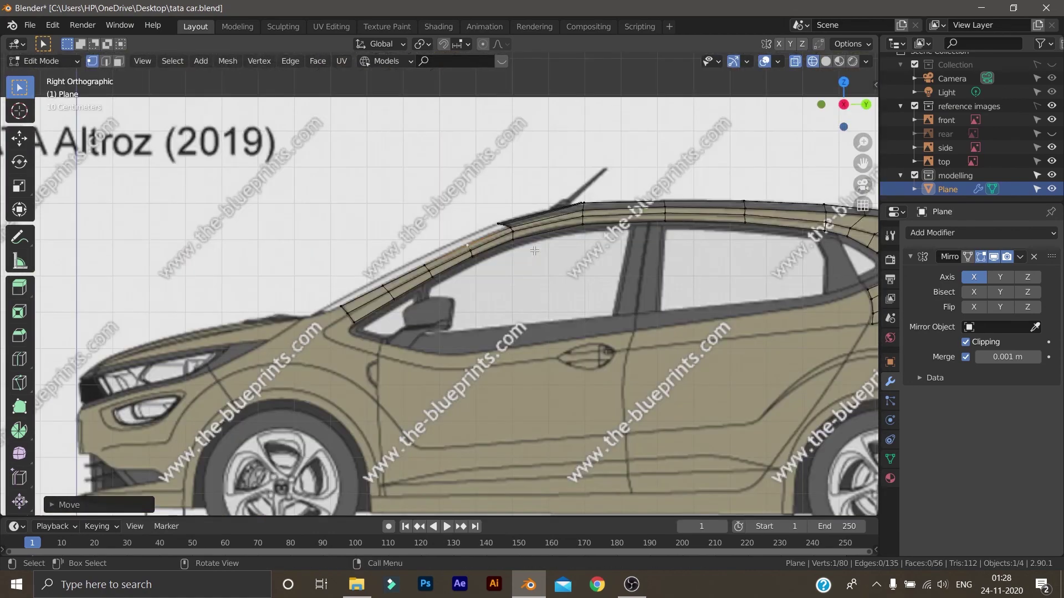
scroll(500, 305, "up", 3)
scroll(419, 305, "down", 6)
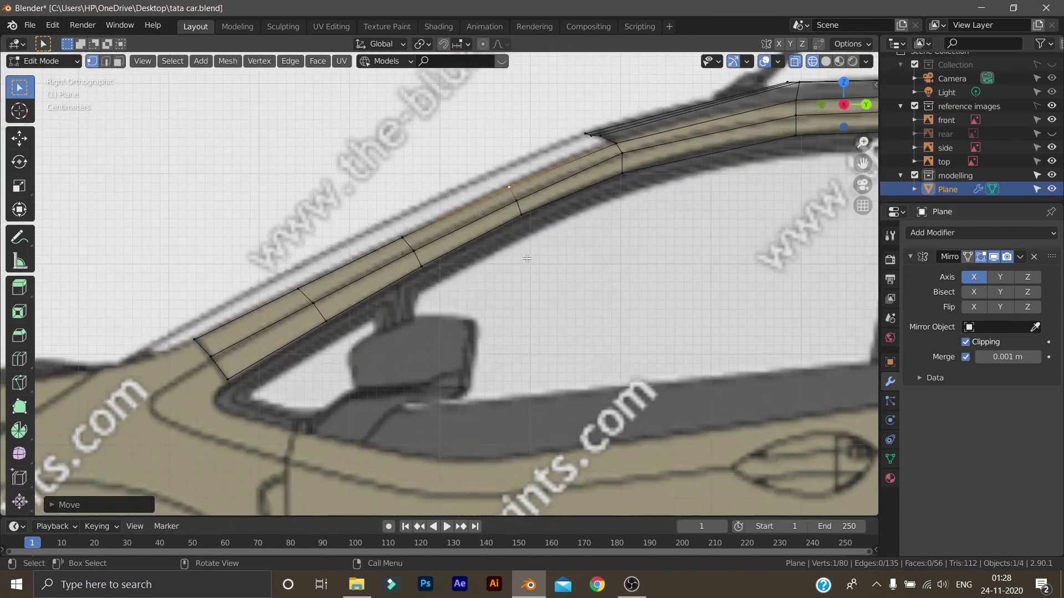
scroll(747, 289, "up", 5)
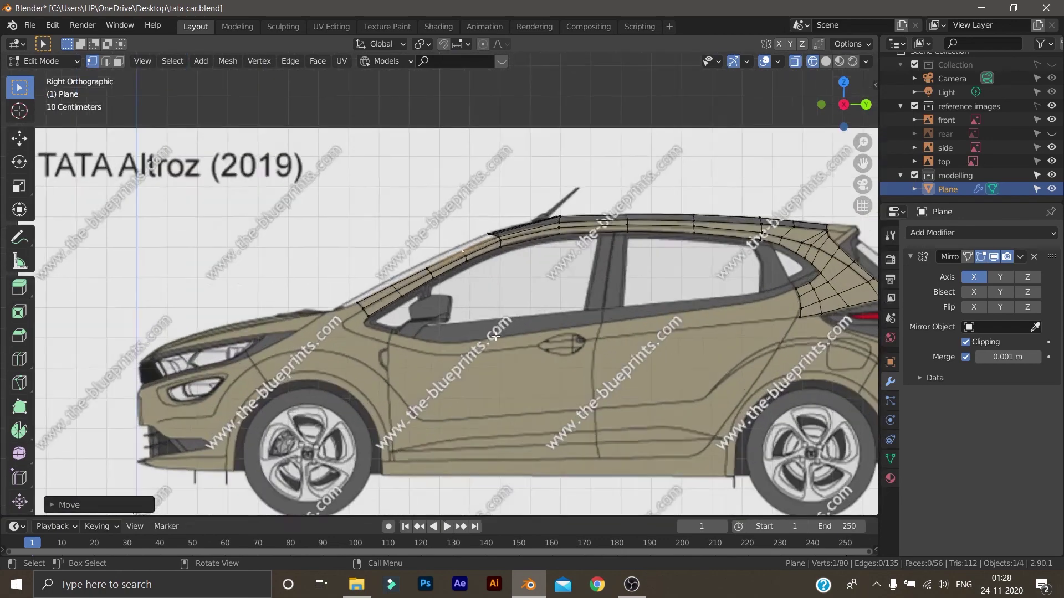
scroll(557, 354, "down", 3)
scroll(537, 360, "down", 3)
scroll(585, 286, "up", 5)
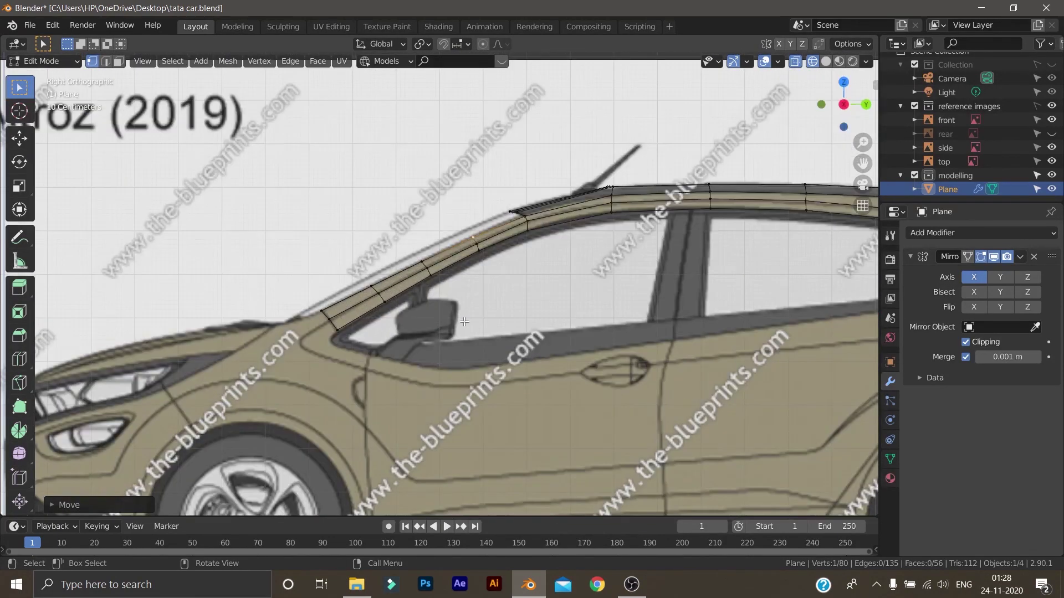
scroll(585, 286, "down", 4)
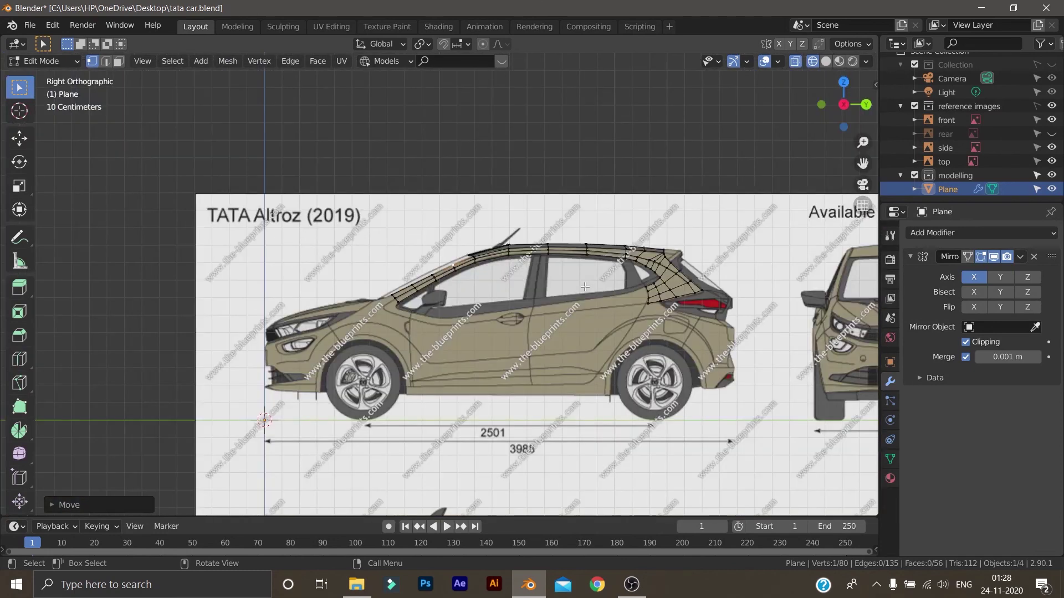
key("ctrl")
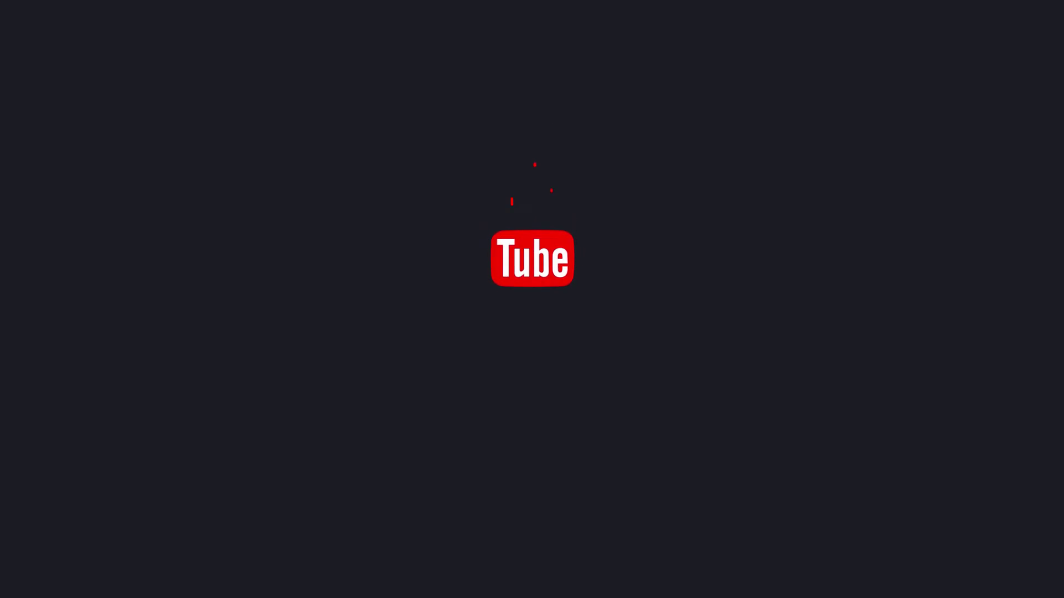